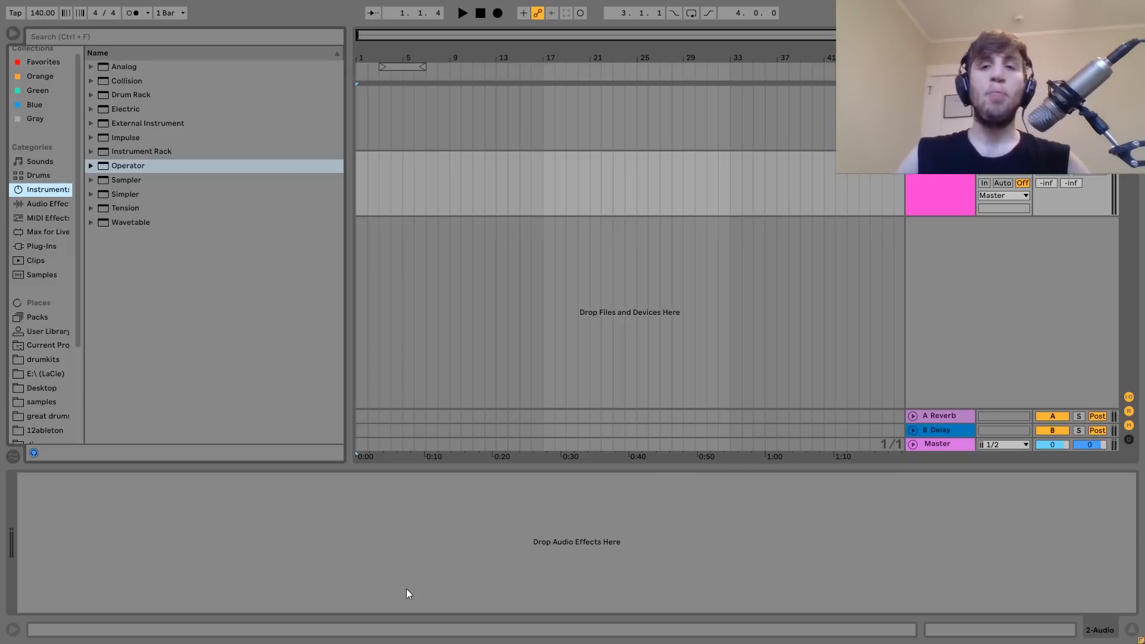
- Load an Operator instrument onto the uppermost track and play a few test notes
{"action": "left_click_drag", "start_coordinate": [116, 172], "coordinate": [453, 105]}
{"action": "key", "text": "a"}
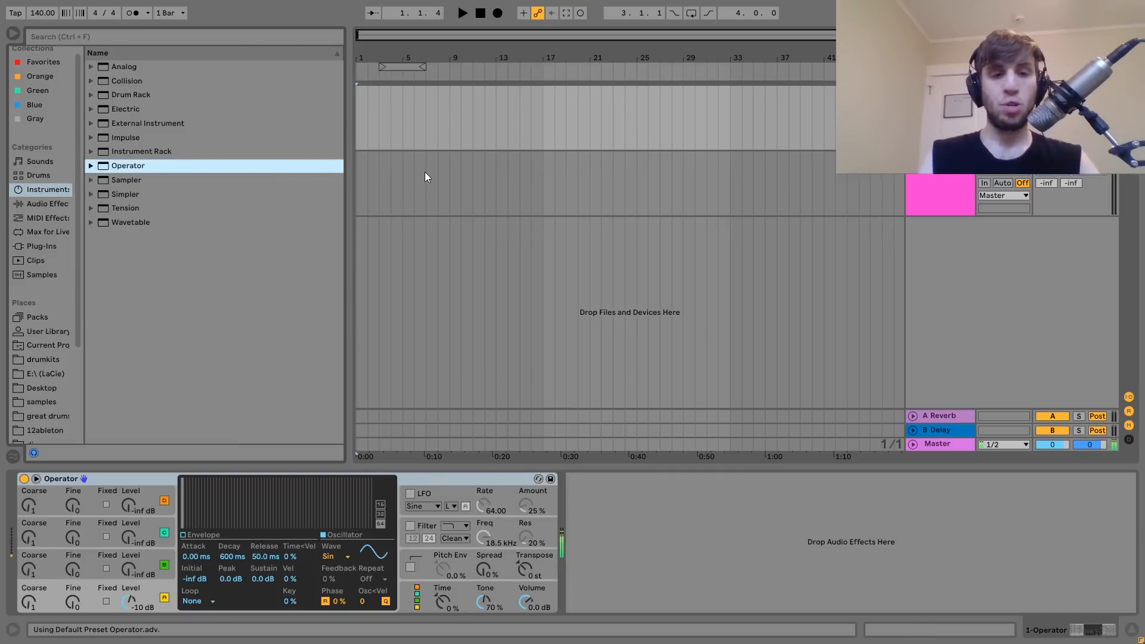
{"action": "key", "text": "x"}
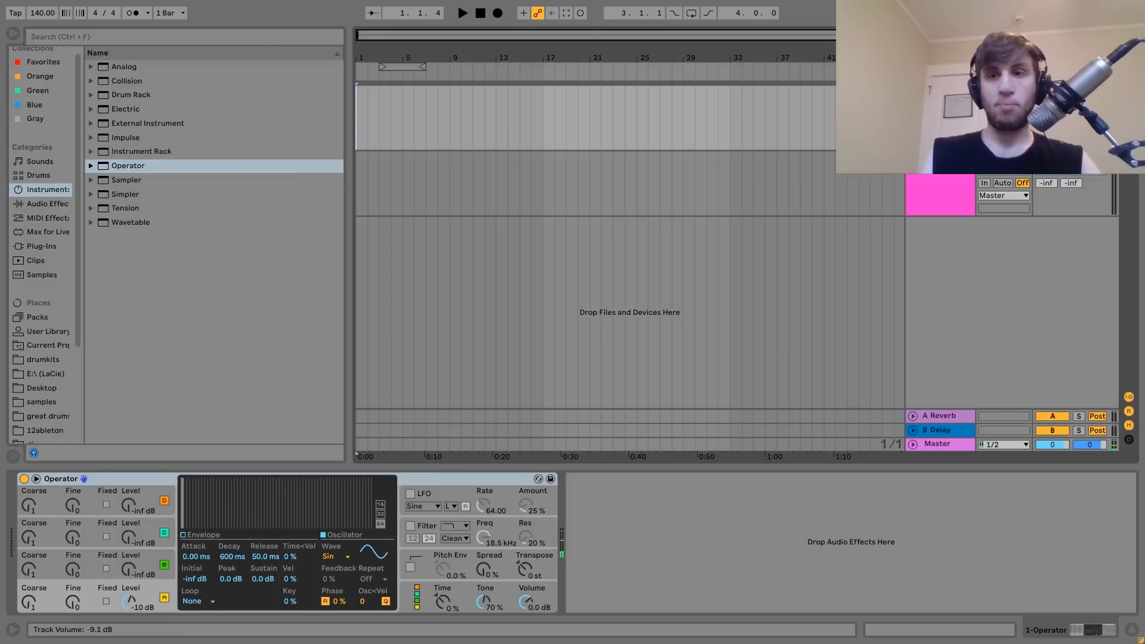
- Set Operator's oscillator B level to -11 dB and C level to -9.8 dB, and fine-tune B to 14
{"action": "left_click_drag", "start_coordinate": [131, 577], "coordinate": [129, 513]}
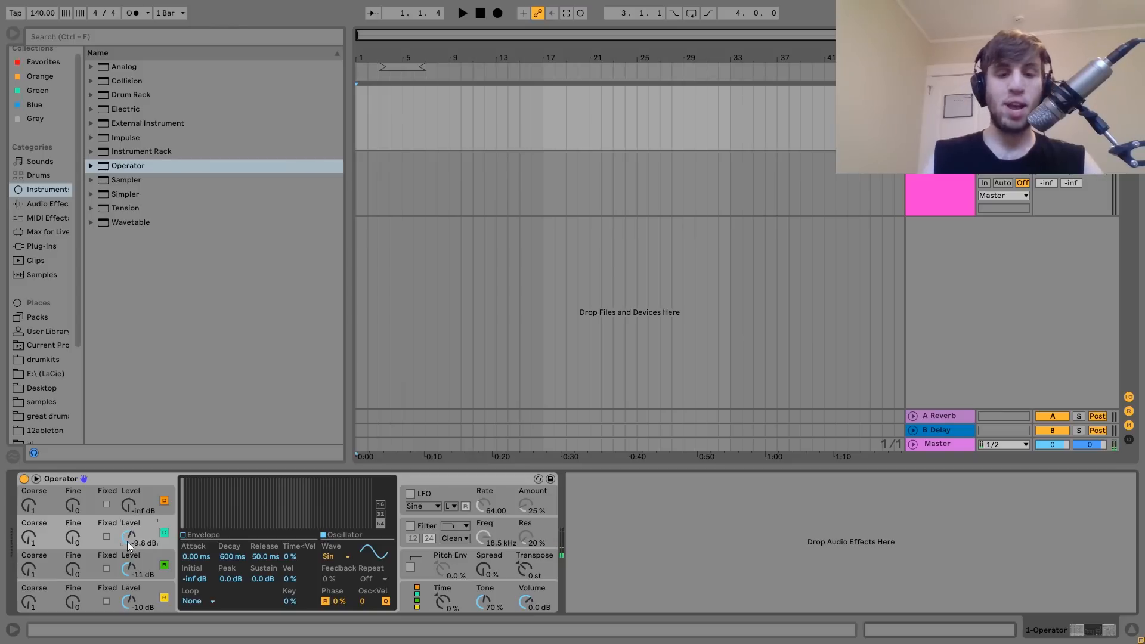
{"action": "left_click", "coordinate": [73, 574]}
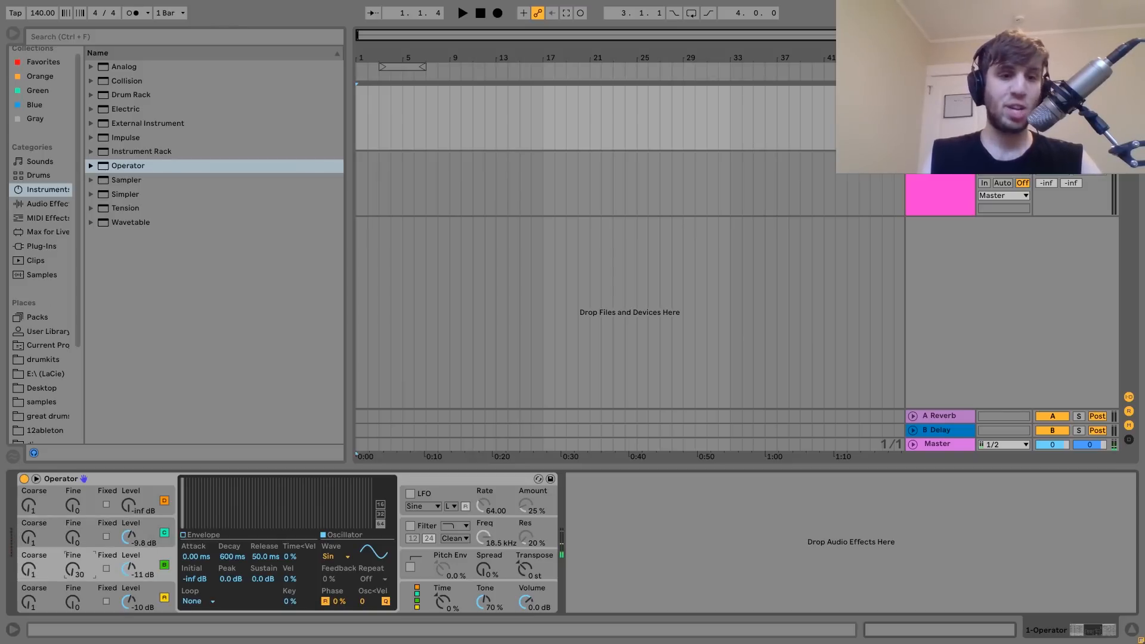
{"action": "left_click_drag", "start_coordinate": [72, 573], "coordinate": [73, 564]}
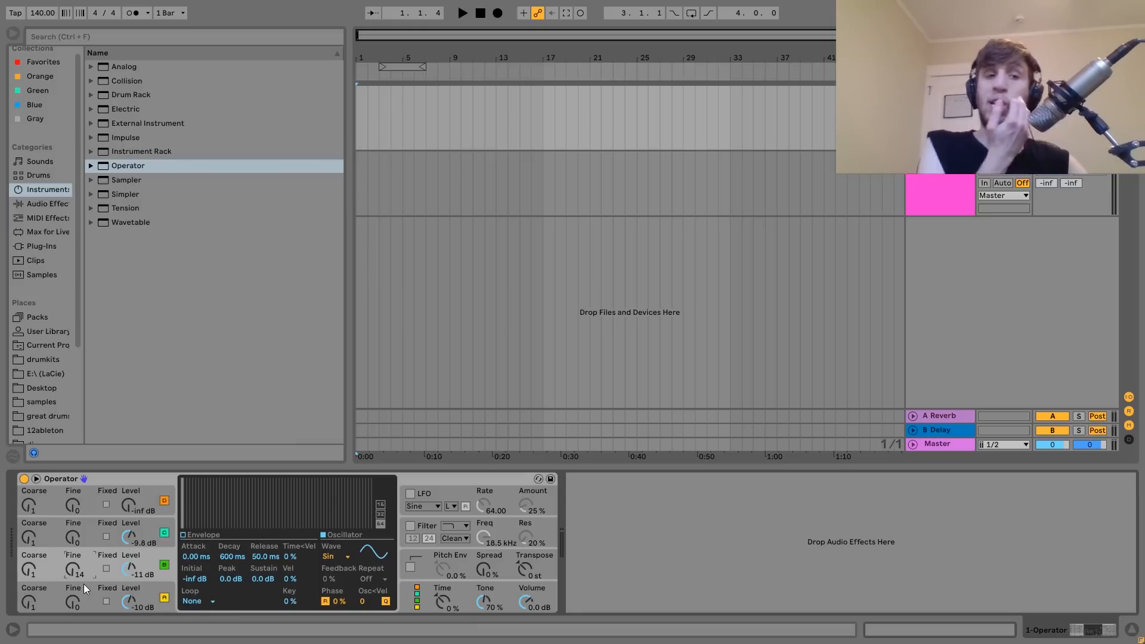
- Enable Operator's LFO, disable its retrigger, and turn off all oscillator targets in Destination A
{"action": "left_click", "coordinate": [410, 494]}
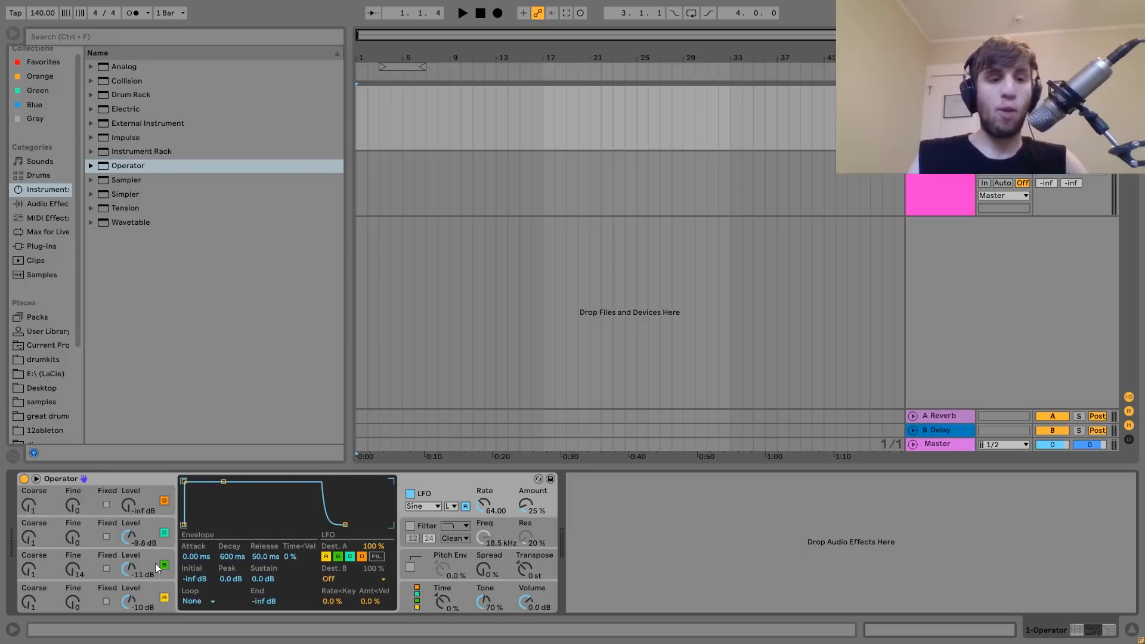
{"action": "left_click", "coordinate": [155, 564]}
{"action": "left_click", "coordinate": [436, 493]}
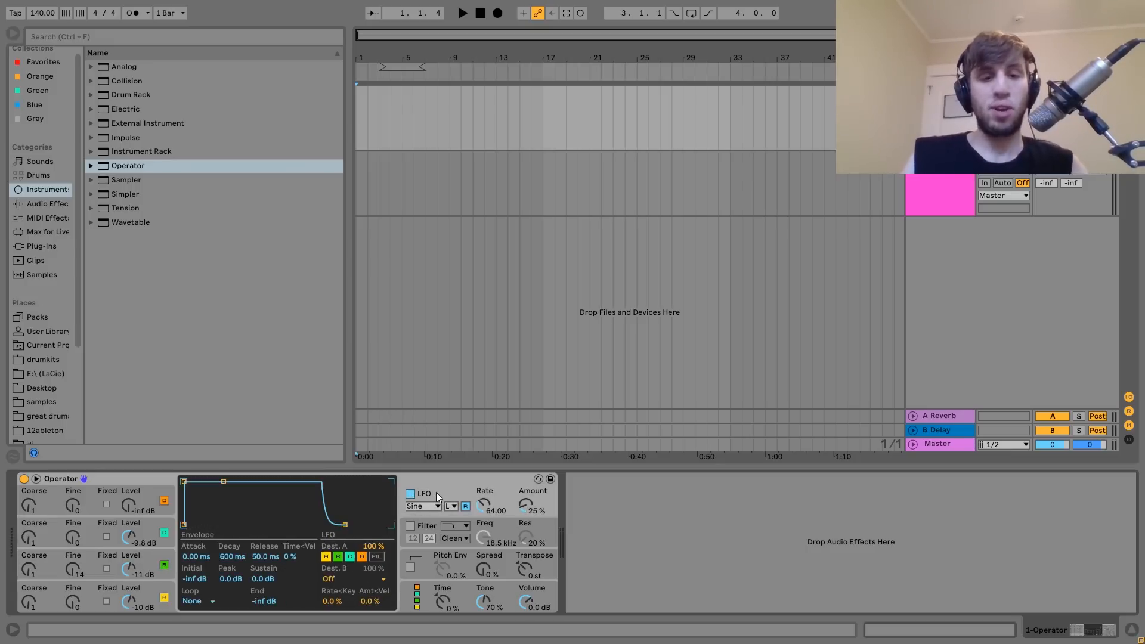
{"action": "left_click", "coordinate": [464, 506]}
{"action": "left_click", "coordinate": [361, 557]}
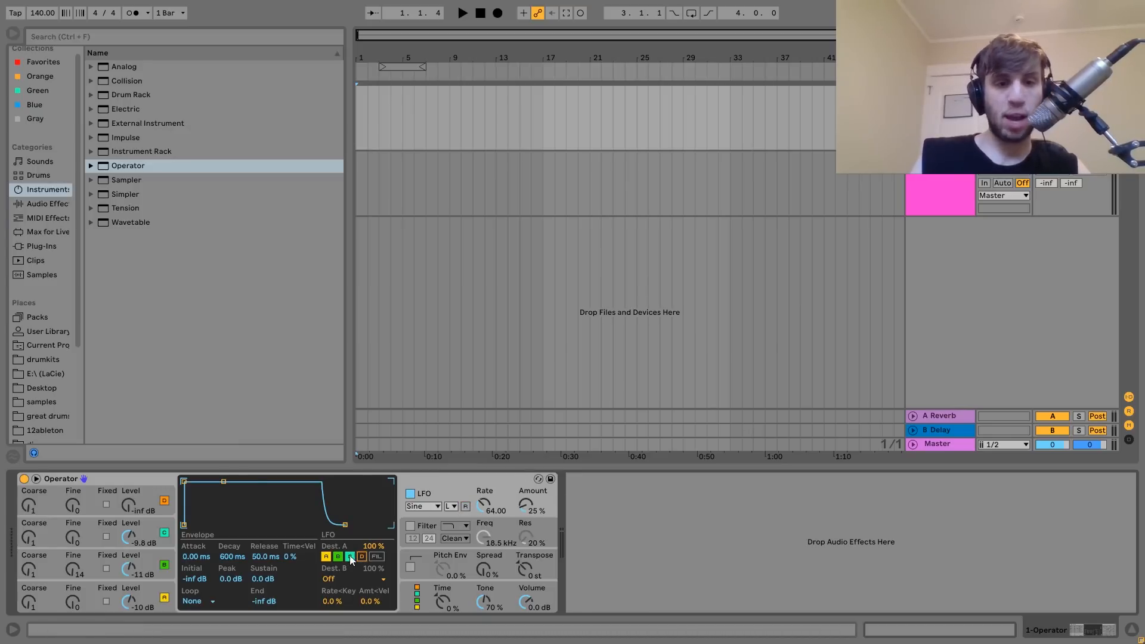
{"action": "left_click", "coordinate": [337, 555]}
- Route the LFO's Destination B to OSC Volume B and set the LFO amount to 52%
{"action": "left_click", "coordinate": [352, 578]}
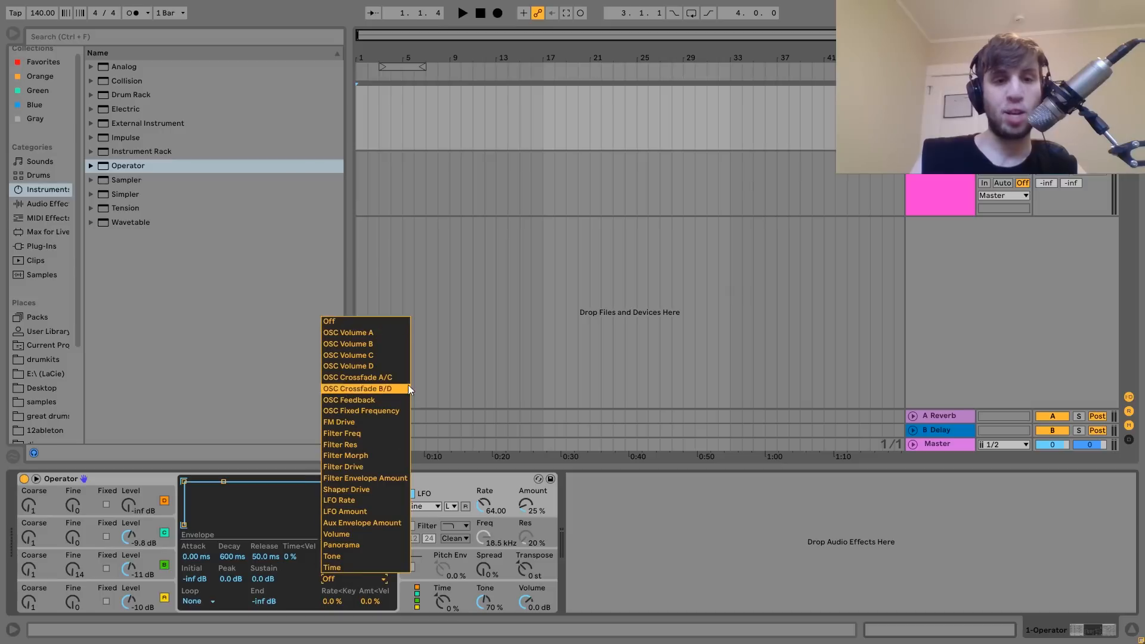
{"action": "left_click", "coordinate": [388, 344]}
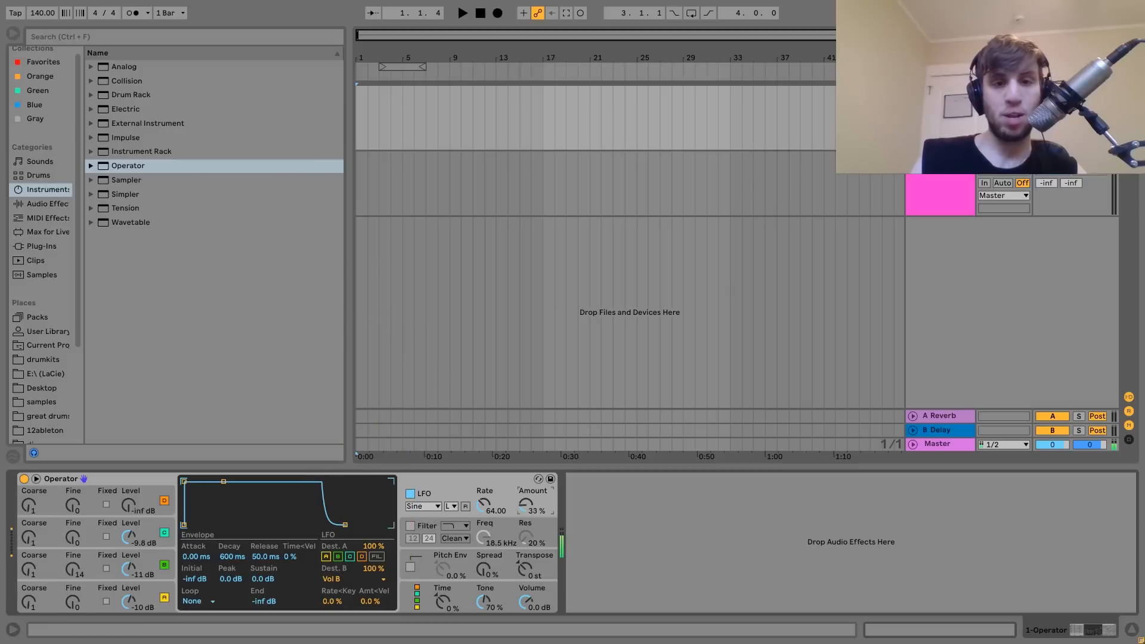
{"action": "mouse_move", "coordinate": [525, 504]}
{"action": "left_mouse_down"}
{"action": "mouse_move", "coordinate": [525, 489]}
{"action": "mouse_move", "coordinate": [526, 507]}
{"action": "left_mouse_up"}
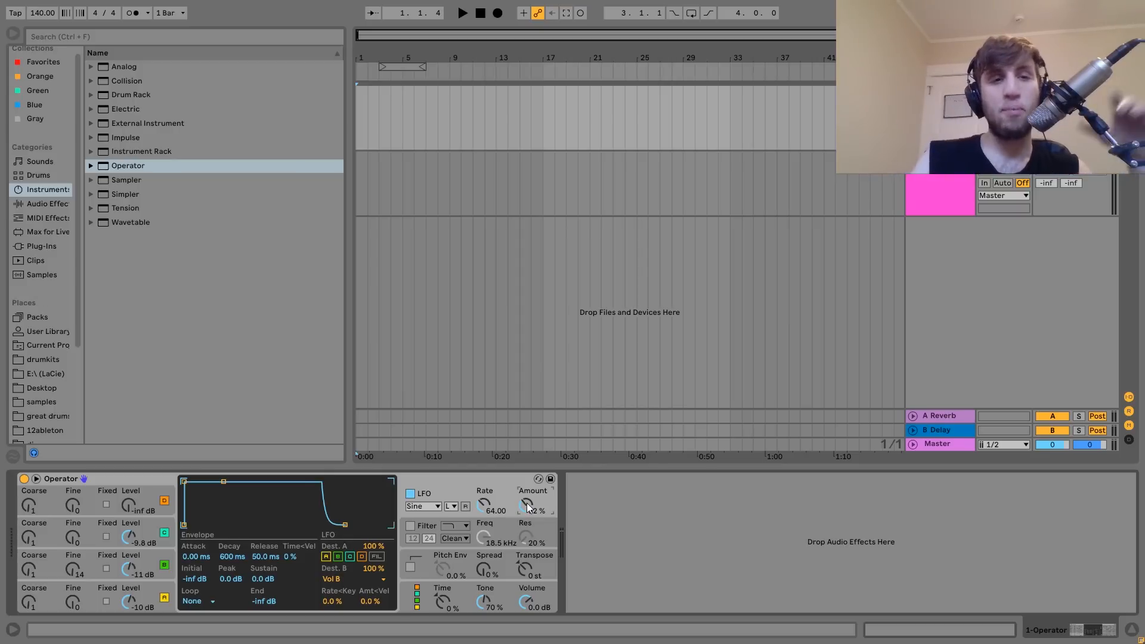
- Enable Operator's filter and set its frequency to 1.17 kHz and resonance to 63%
{"action": "left_click", "coordinate": [421, 524]}
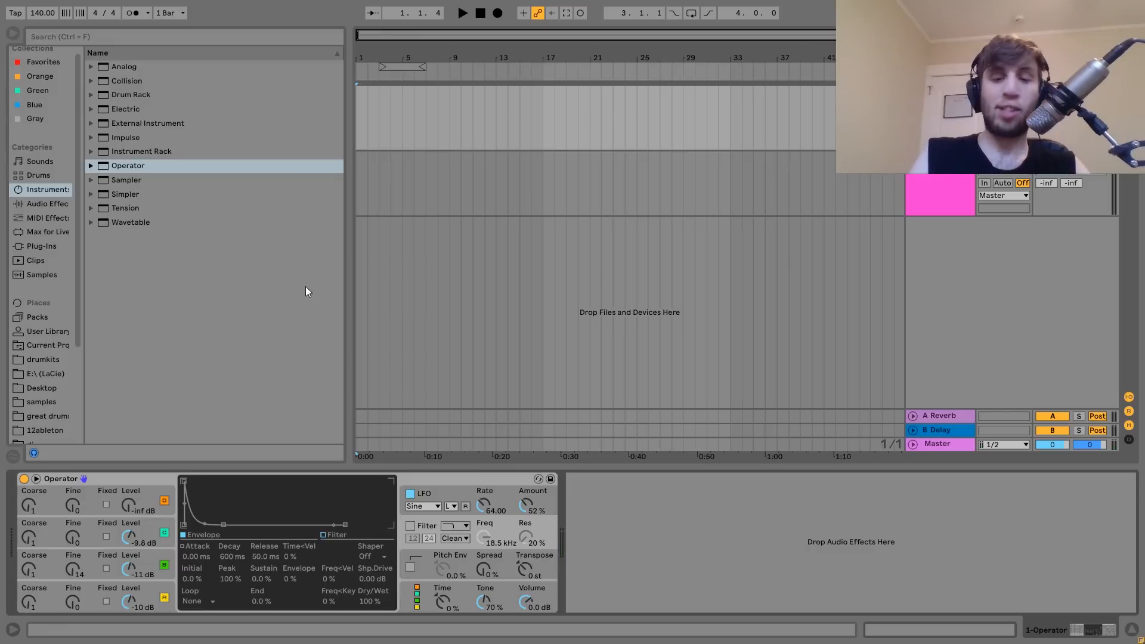
{"action": "left_click", "coordinate": [410, 526]}
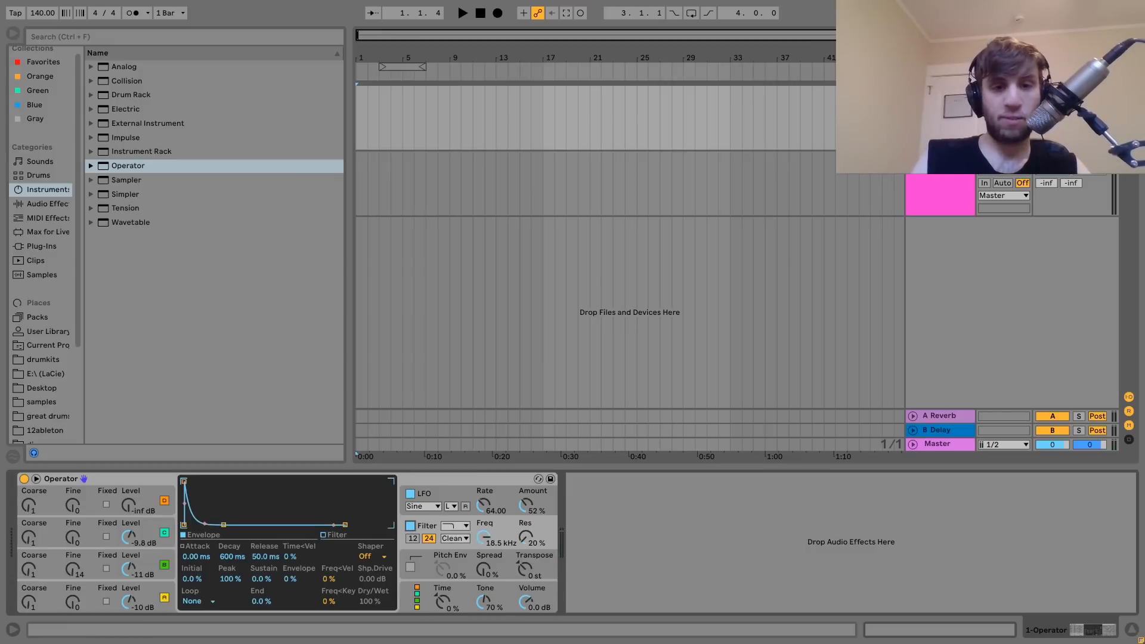
{"action": "left_click_drag", "start_coordinate": [480, 538], "coordinate": [480, 591]}
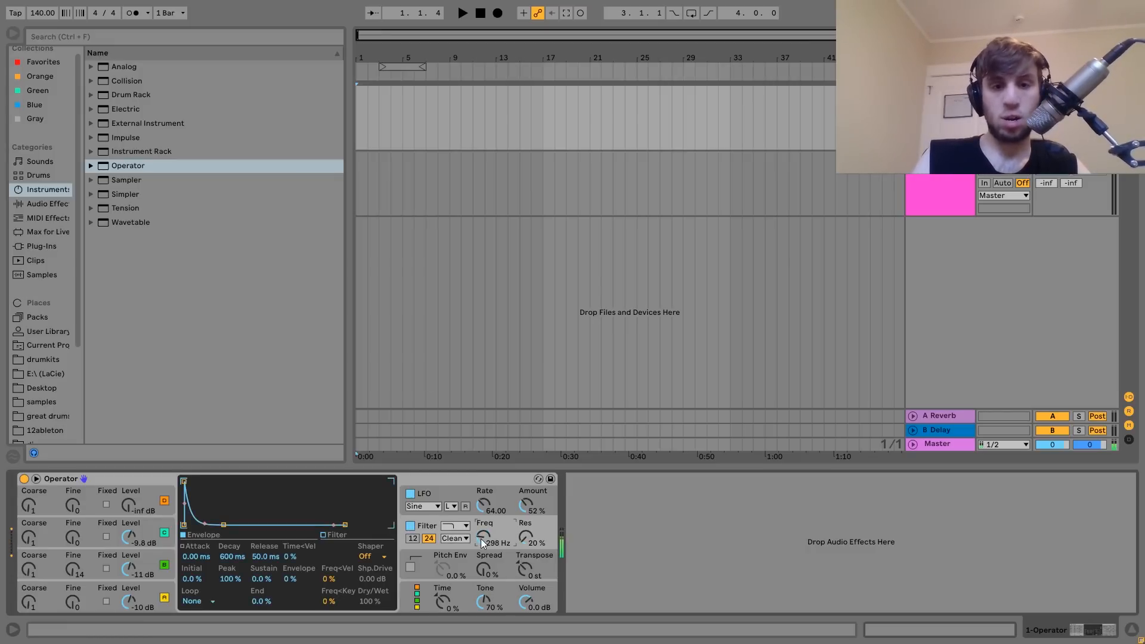
{"action": "left_click_drag", "start_coordinate": [527, 541], "coordinate": [496, 525]}
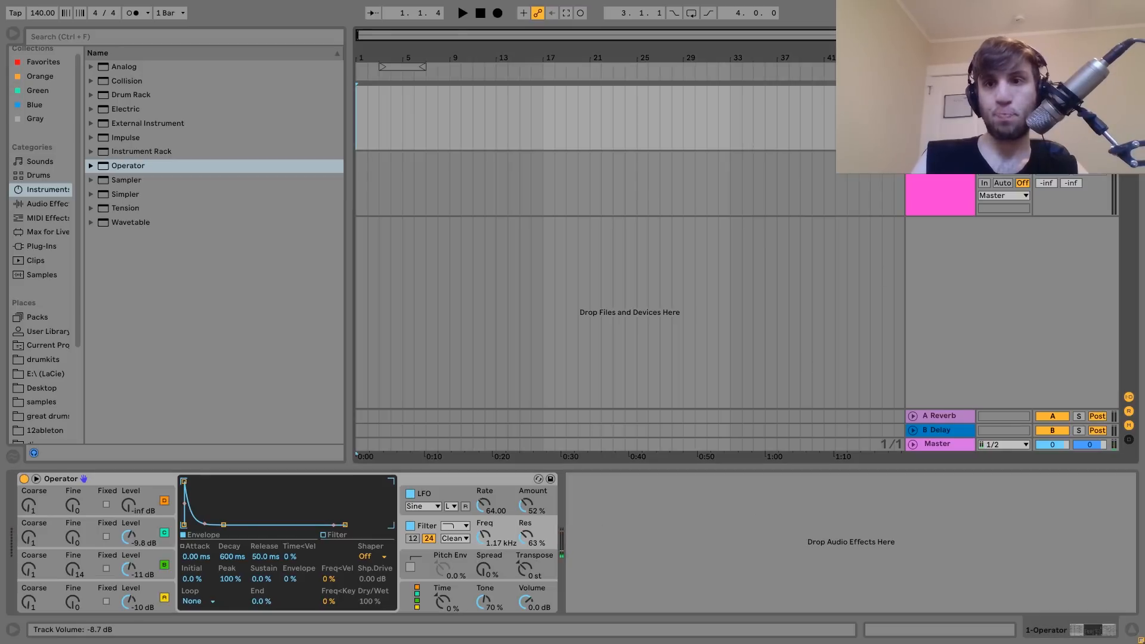
- Loop the first eight bars of the Operator track and create an empty MIDI clip across them
{"action": "left_click_drag", "start_coordinate": [449, 130], "coordinate": [240, 121]}
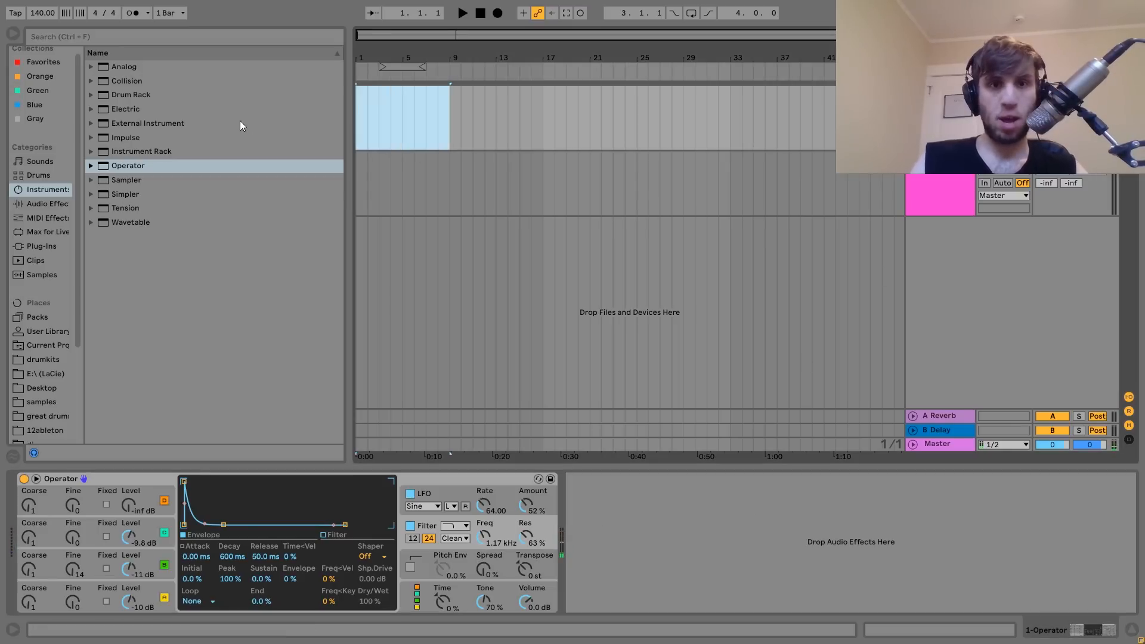
{"action": "key", "text": "ctrl+l"}
{"action": "key", "text": "ctrl+shift+m"}
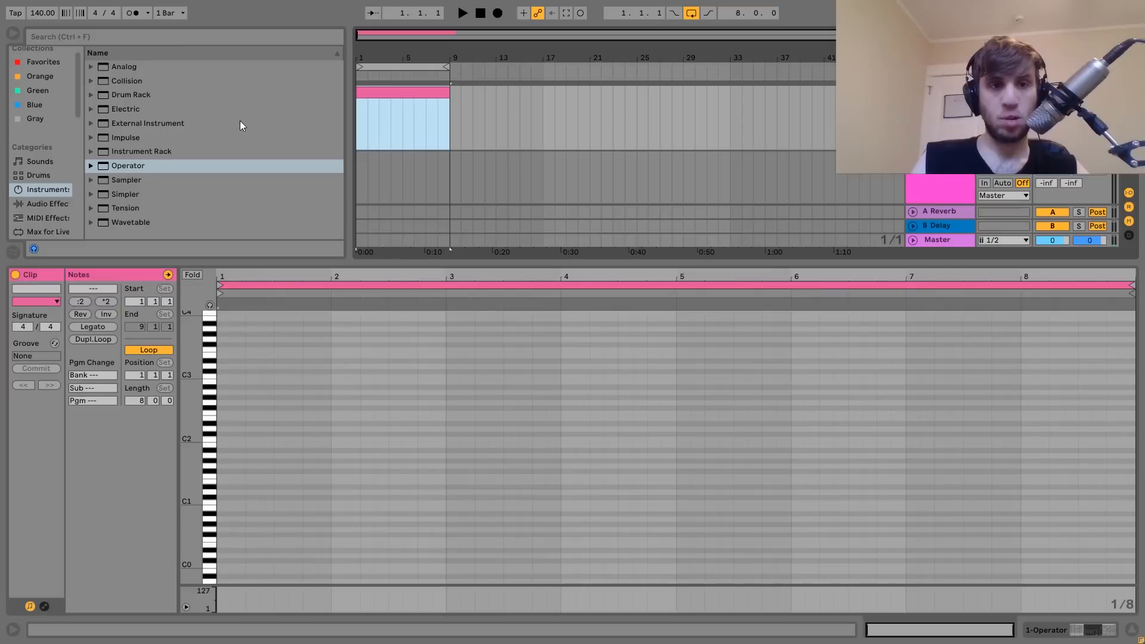
- Draw a two-bar chord of G#1, B1 and D#2 from bar 1, with the B1 moved up an octave to B2
{"action": "double_click", "coordinate": [222, 461]}
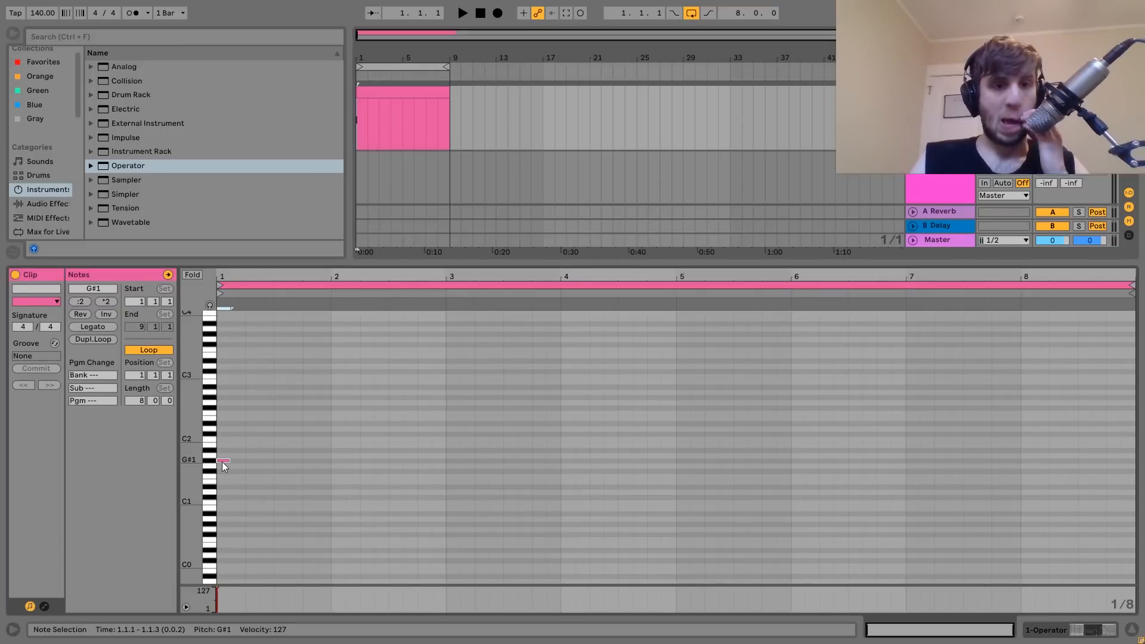
{"action": "double_click", "coordinate": [223, 424]}
{"action": "key", "text": "ctrl+a"}
{"action": "key", "text": "shift+Right"}
{"action": "key", "text": "shift+Right"}
{"action": "key", "text": "shift+Right"}
{"action": "key", "text": "shift+Right"}
{"action": "key", "text": "shift+Right"}
{"action": "key", "text": "shift+Right"}
{"action": "key", "text": "shift+Right"}
{"action": "key", "text": "shift+Right"}
{"action": "key", "text": "shift+Right"}
{"action": "key", "text": "shift+Right"}
{"action": "key", "text": "shift+Right"}
{"action": "key", "text": "shift+Right"}
{"action": "key", "text": "shift+Right"}
{"action": "key", "text": "shift+Right"}
{"action": "key", "text": "shift+Right"}
{"action": "key", "text": "shift+Right"}
{"action": "key", "text": "shift+Right"}
{"action": "key", "text": "shift+Right"}
{"action": "key", "text": "shift+Right"}
{"action": "key", "text": "shift+Right"}
{"action": "key", "text": "shift+Right"}
{"action": "key", "text": "shift+Right"}
{"action": "key", "text": "shift+Right"}
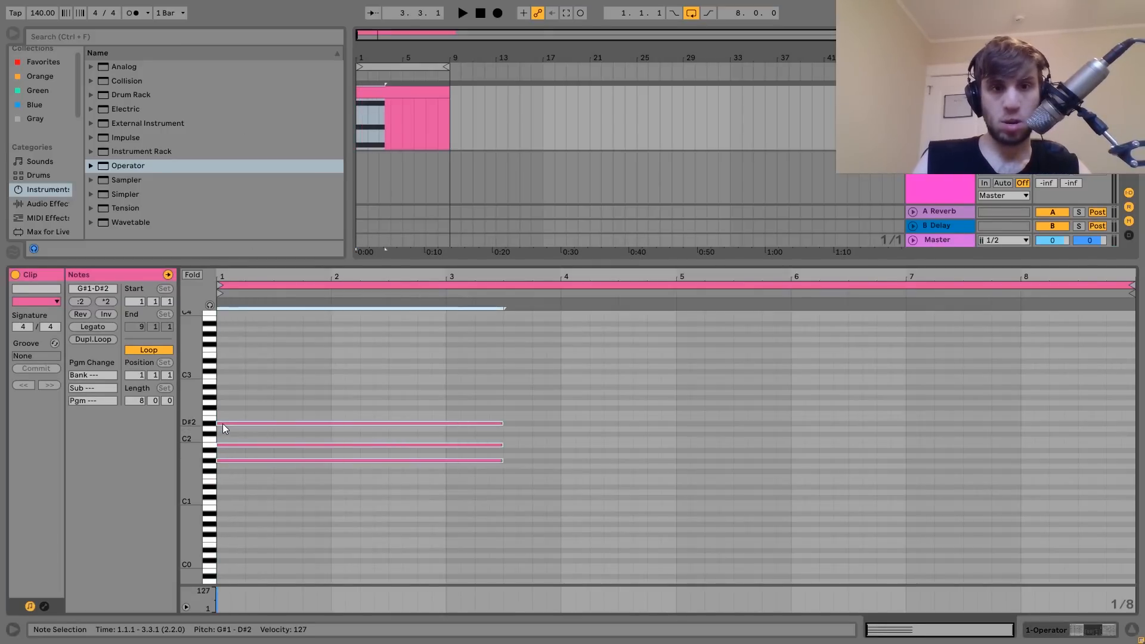
{"action": "key", "text": "shift+Left"}
{"action": "key", "text": "shift+Left"}
{"action": "key", "text": "shift+Left"}
{"action": "key", "text": "shift+Left"}
{"action": "key", "text": "shift+Left"}
{"action": "key", "text": "shift+Left"}
{"action": "key", "text": "shift+Left"}
{"action": "key", "text": "shift+Left"}
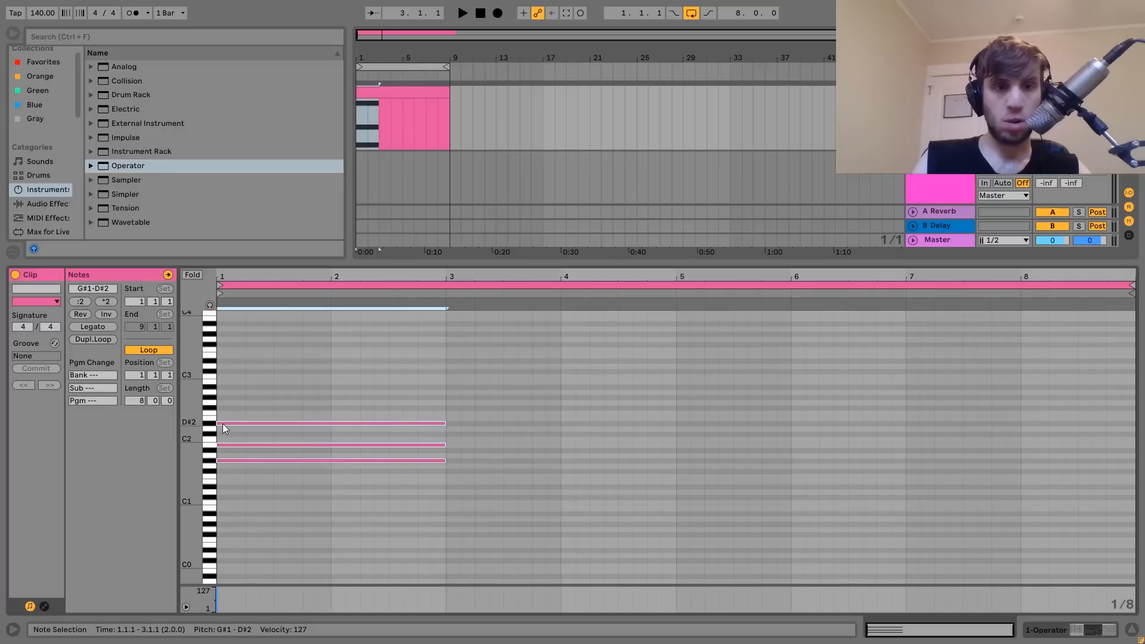
{"action": "left_click", "coordinate": [240, 445]}
{"action": "key", "text": "shift+Up"}
- Duplicate the chord at bar 3 with its highest note lowered to A#2, and repeat the four-bar pattern through bar 8
{"action": "key", "text": "ctrl+a"}
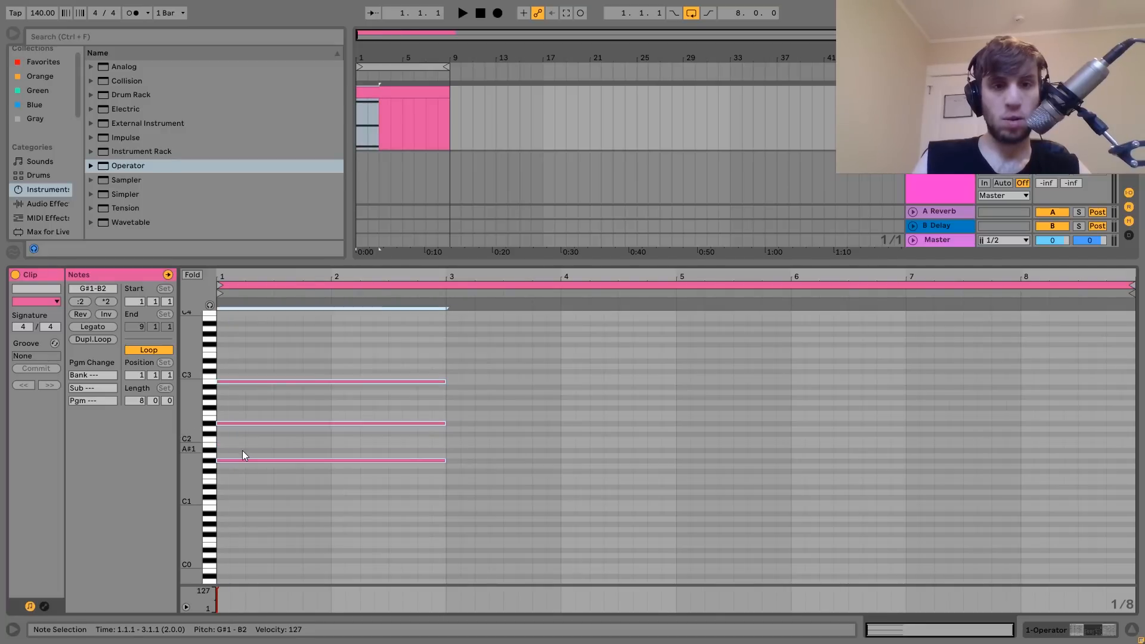
{"action": "key", "text": "ctrl+d"}
{"action": "key", "text": "Down"}
{"action": "key", "text": "space"}
{"action": "key", "text": "ctrl+a"}
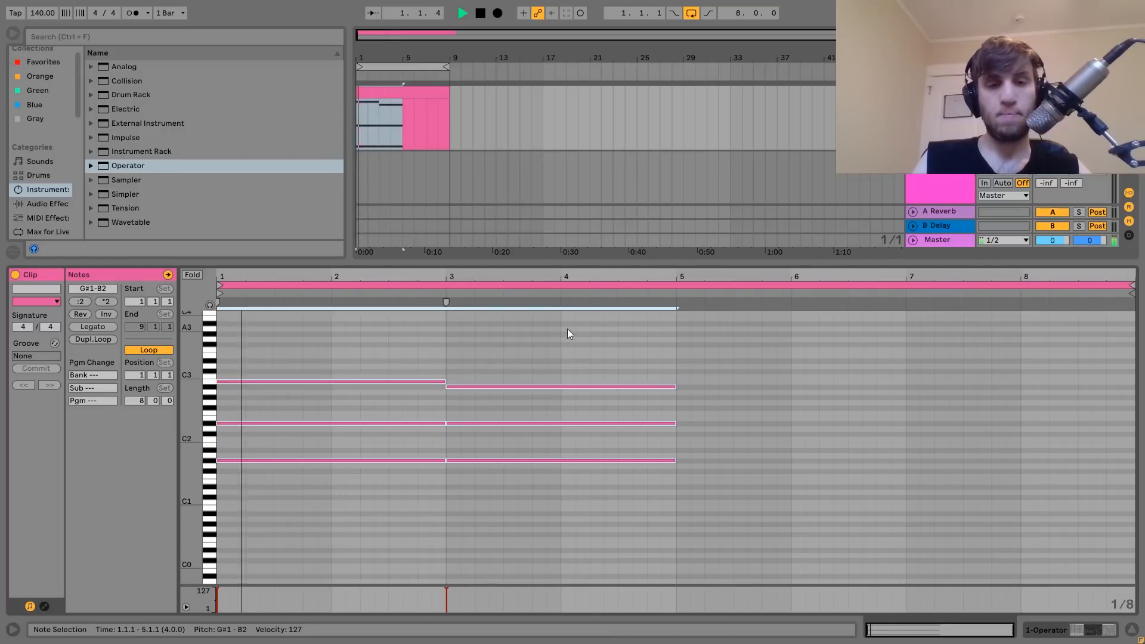
{"action": "key", "text": "ctrl+d"}
- Shorten the first B2 note to one bar, and duplicate it into bar 2 lowered to A#2
{"action": "left_click", "coordinate": [383, 381]}
{"action": "key", "text": "shift+Left"}
{"action": "key", "text": "shift+Left"}
{"action": "key", "text": "shift+Left"}
{"action": "key", "text": "shift+Left"}
{"action": "key", "text": "shift+Left"}
{"action": "key", "text": "shift+Left"}
{"action": "key", "text": "shift+Left"}
{"action": "key", "text": "shift+Left"}
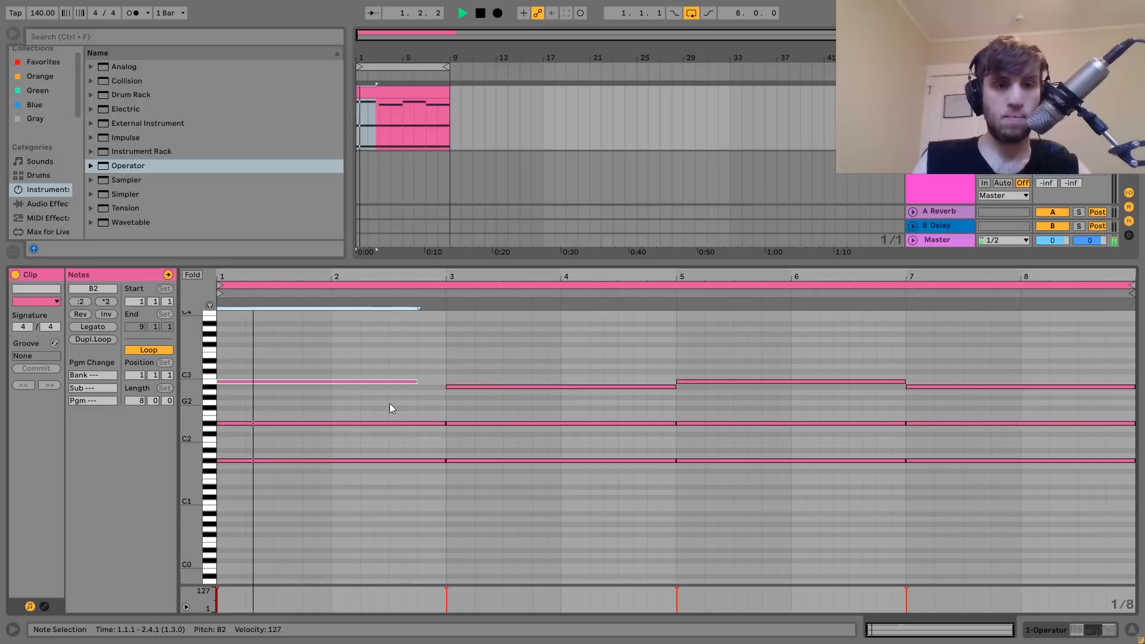
{"action": "key", "text": "ctrl+d"}
{"action": "key", "text": "Down"}
{"action": "key", "text": "space"}
{"action": "key", "text": "space"}
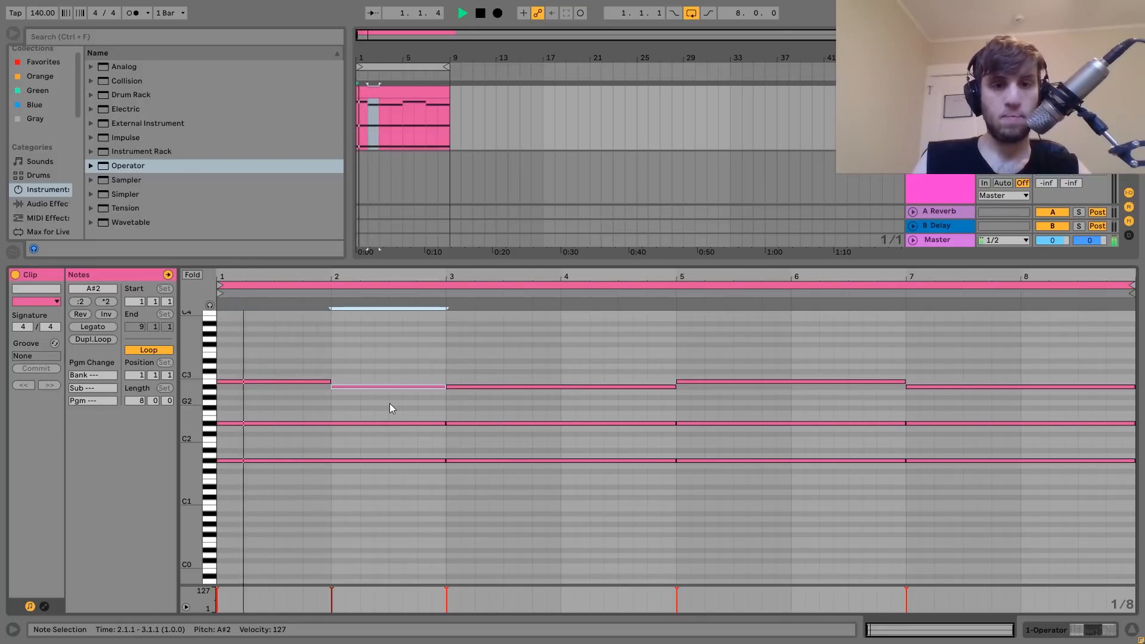
- Delete the notes from bar 3 onward and duplicate the first two bars' pattern to fill the eight-bar clip
{"action": "left_click_drag", "start_coordinate": [489, 342], "coordinate": [1133, 471]}
{"action": "key", "text": "Delete"}
{"action": "key", "text": "ctrl+a"}
{"action": "key", "text": "ctrl+d"}
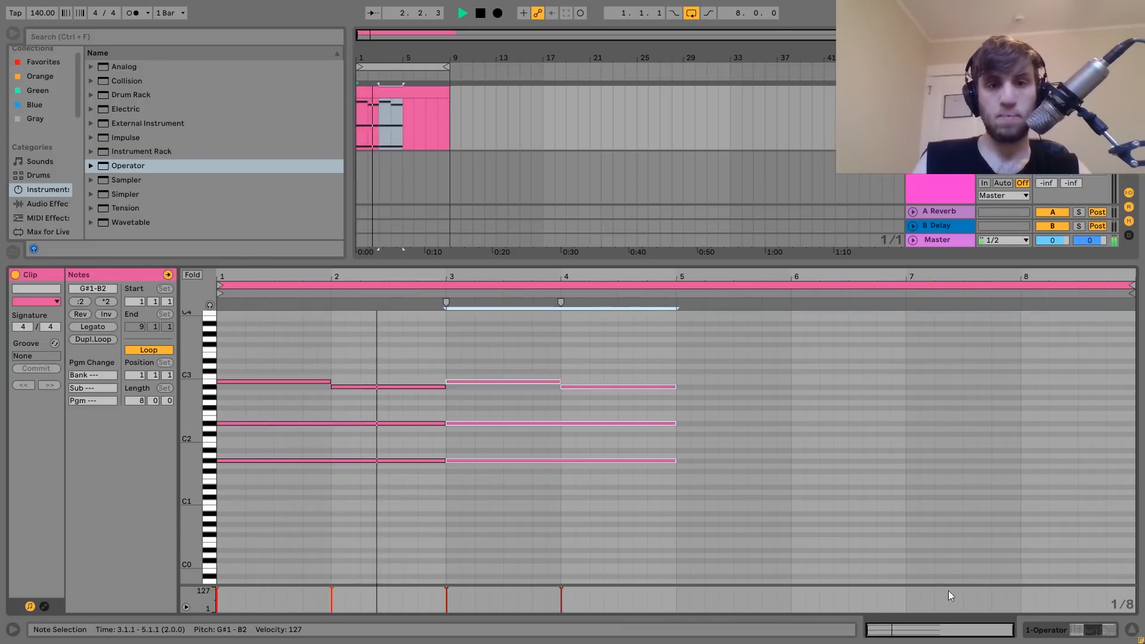
{"action": "key", "text": "ctrl+a"}
{"action": "key", "text": "ctrl+d"}
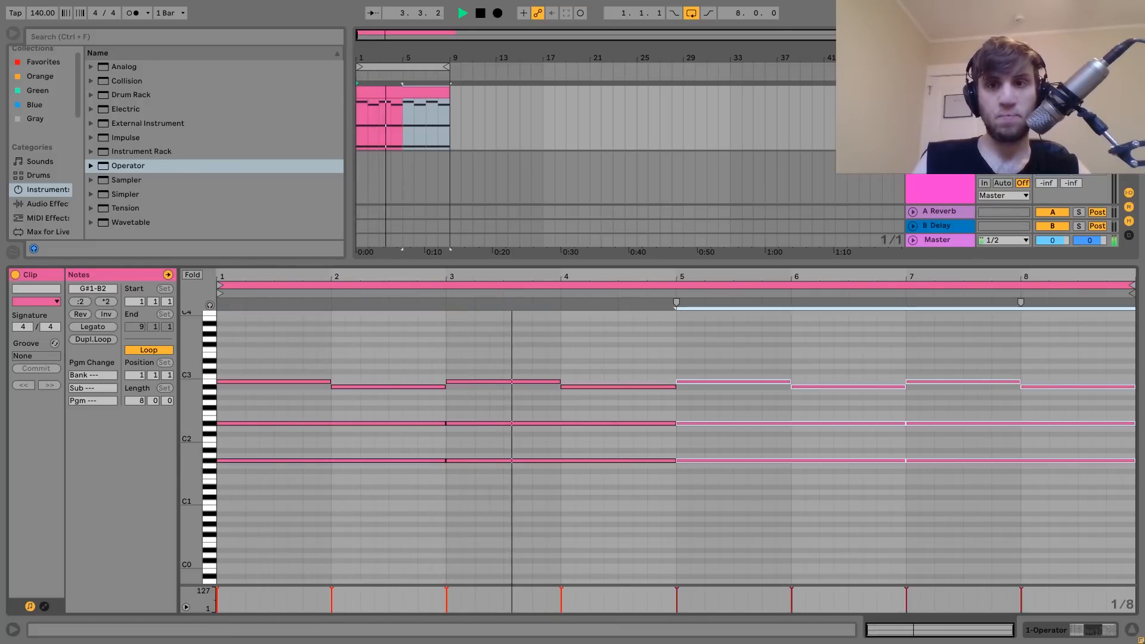
{"action": "key", "text": "shift+Tab"}
{"action": "key", "text": "space"}
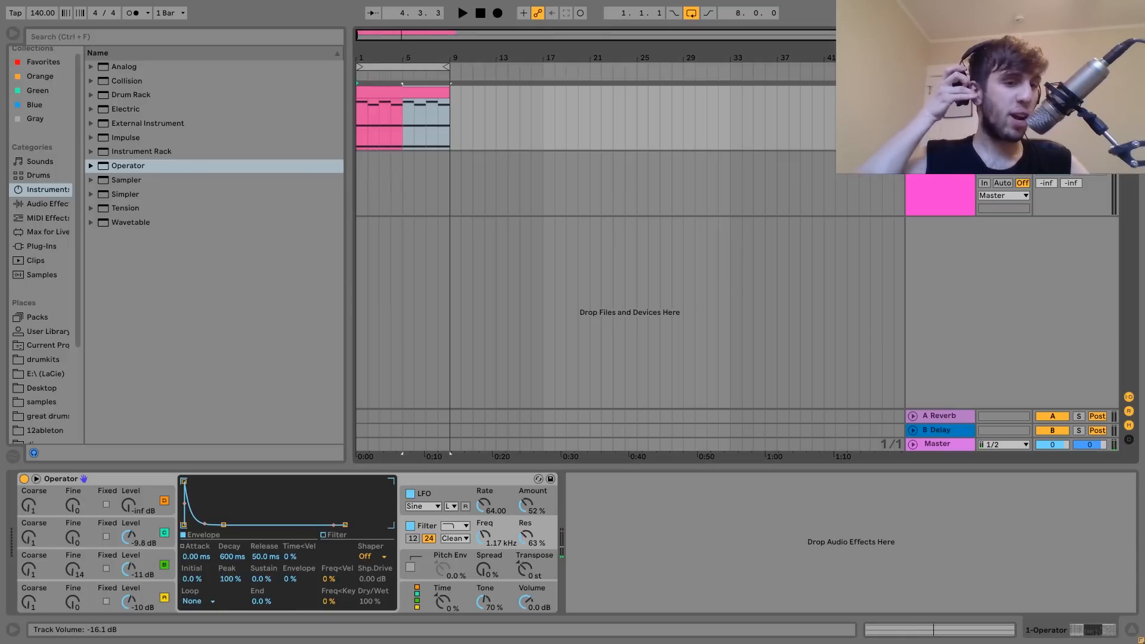
{"action": "key", "text": "space"}
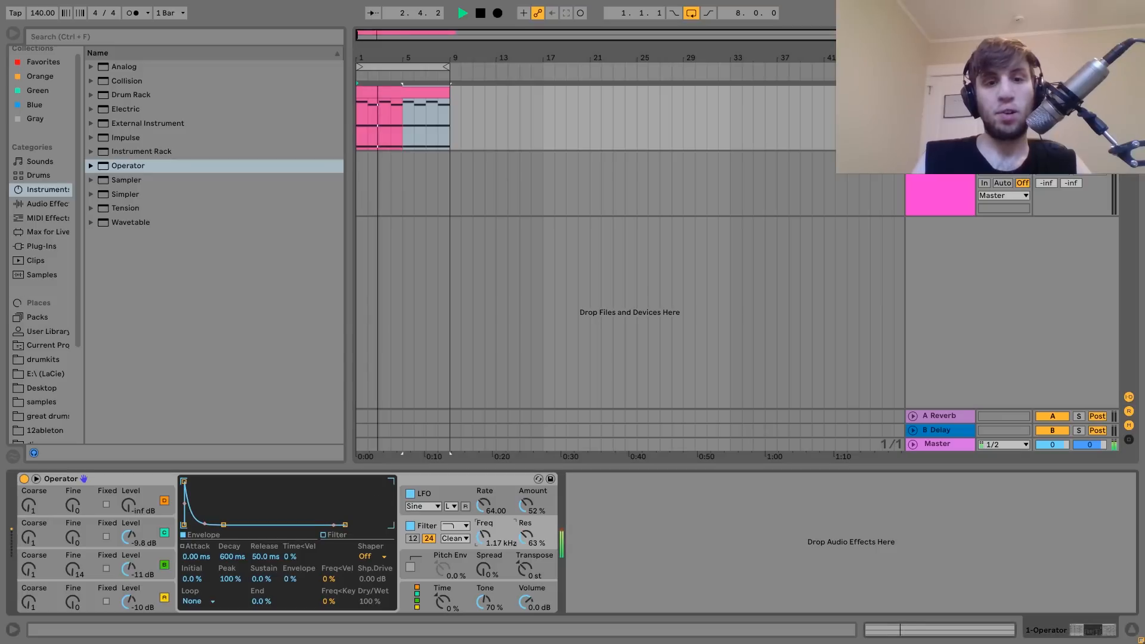
{"action": "key", "text": "space"}
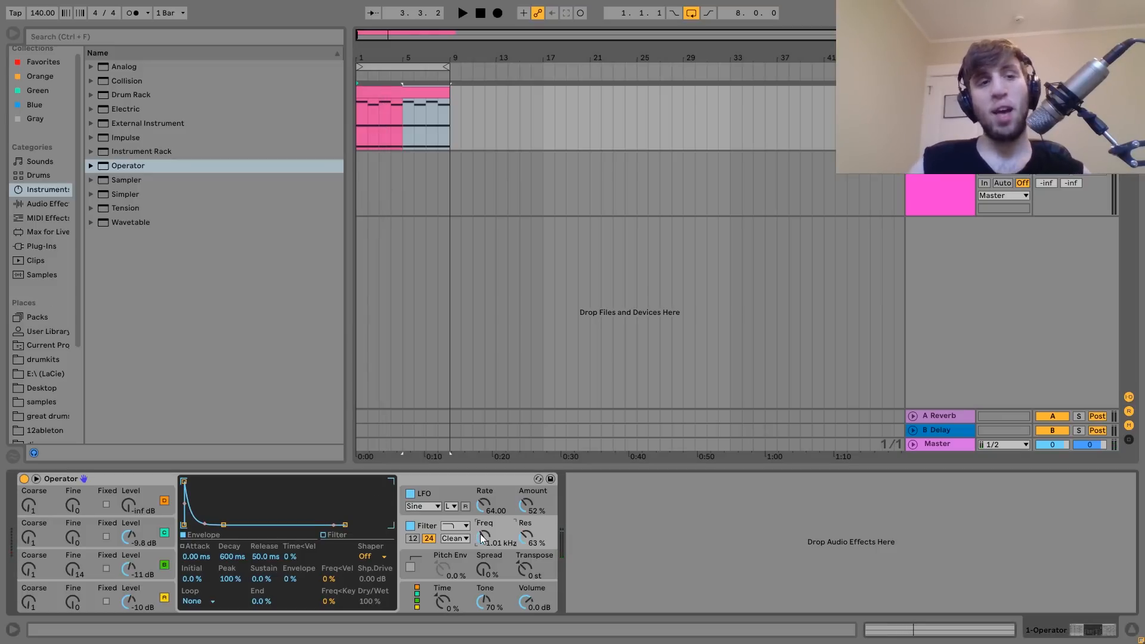
{"action": "key", "text": "space"}
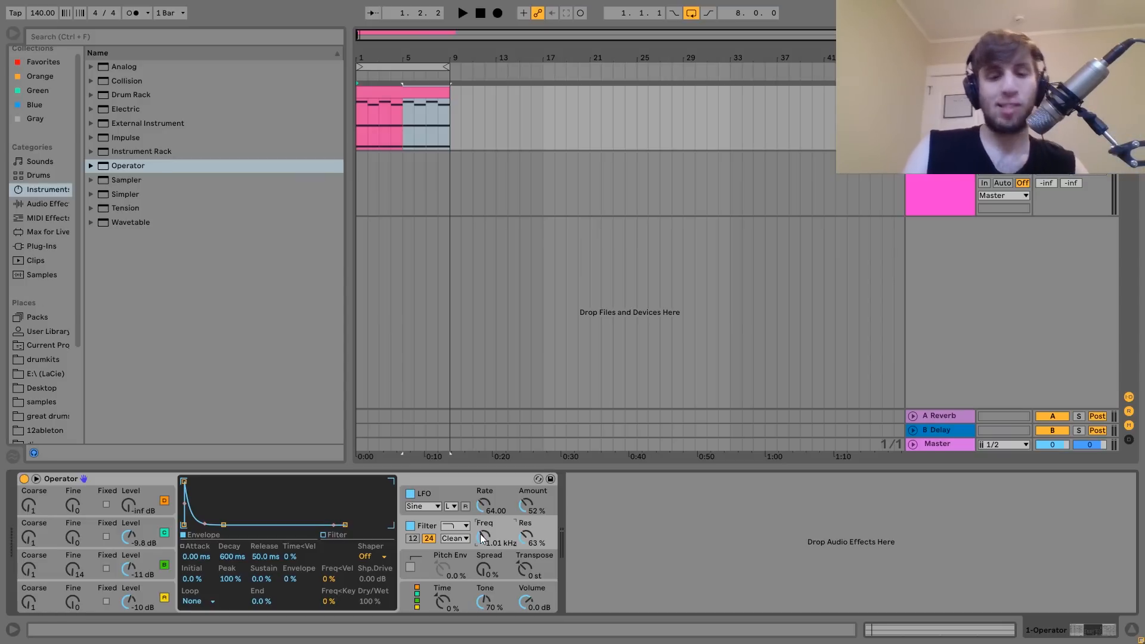
- Add a Chorus effect after Operator with 61% dry/wet, a 4.79 ms modulation amount and a 0.46 Hz rate
{"action": "left_click", "coordinate": [26, 203]}
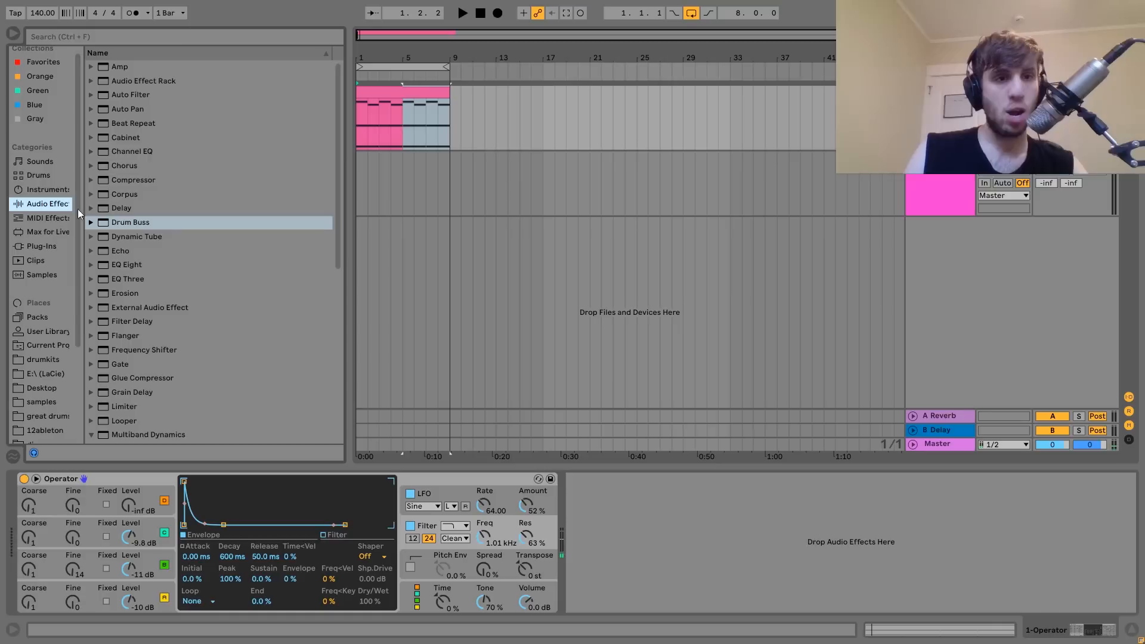
{"action": "double_click", "coordinate": [132, 168]}
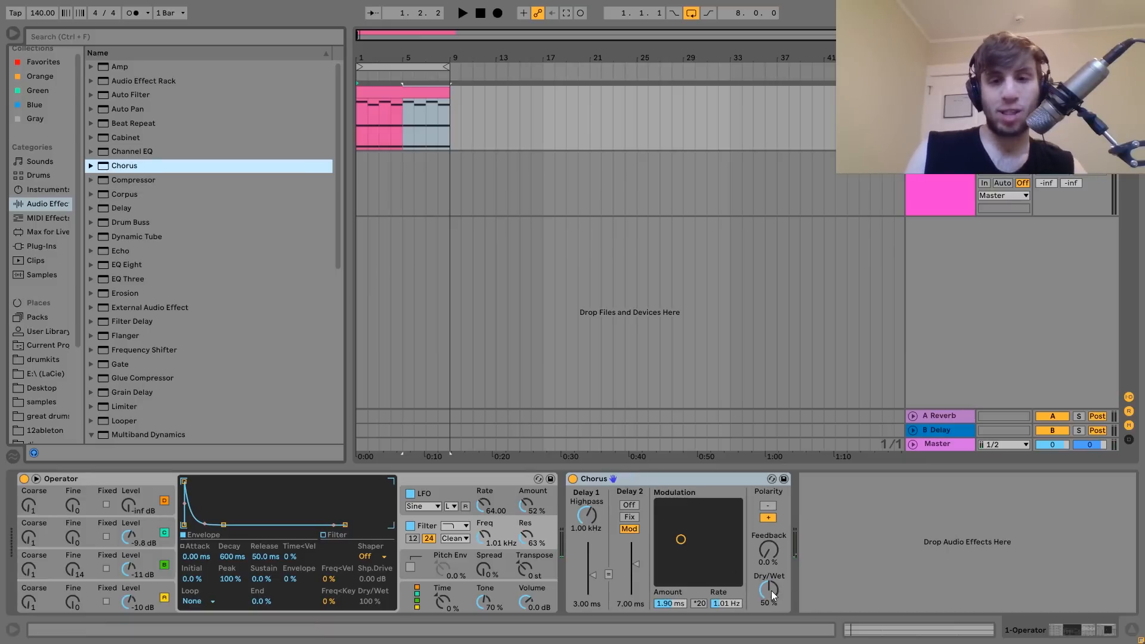
{"action": "left_click_drag", "start_coordinate": [772, 592], "coordinate": [771, 588]}
{"action": "left_click_drag", "start_coordinate": [672, 541], "coordinate": [670, 514]}
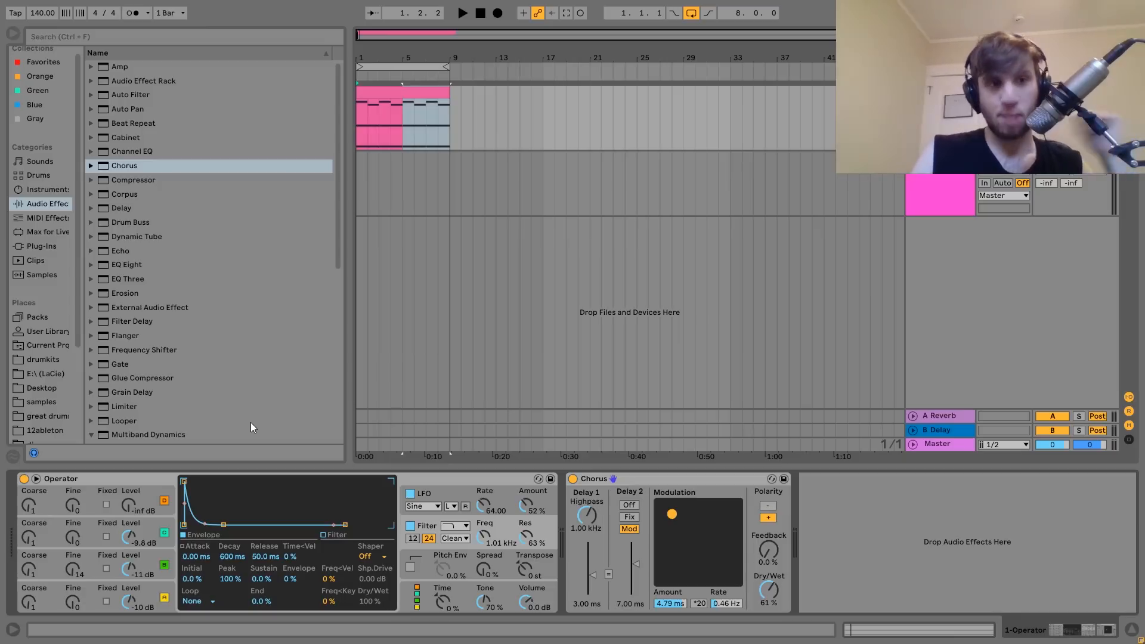
- Add a Reverb effect after the Chorus and raise its decay time to about 5.7 s
{"action": "scroll", "coordinate": [251, 427], "scroll_direction": "down", "scroll_amount": 6}
{"action": "double_click", "coordinate": [102, 351]}
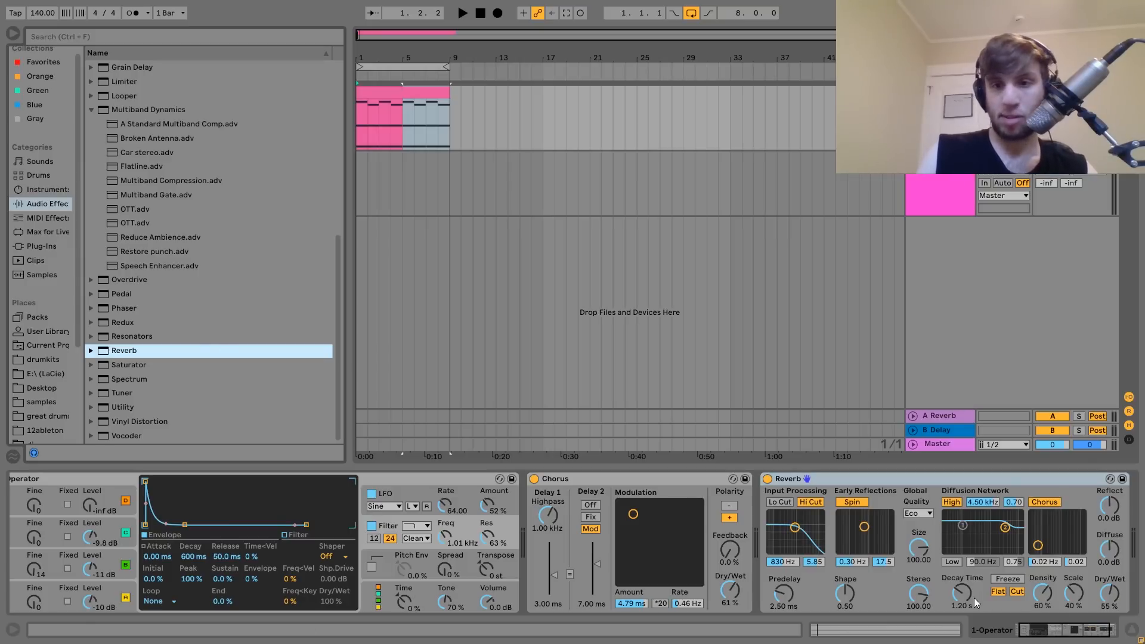
{"action": "left_click_drag", "start_coordinate": [976, 603], "coordinate": [966, 596]}
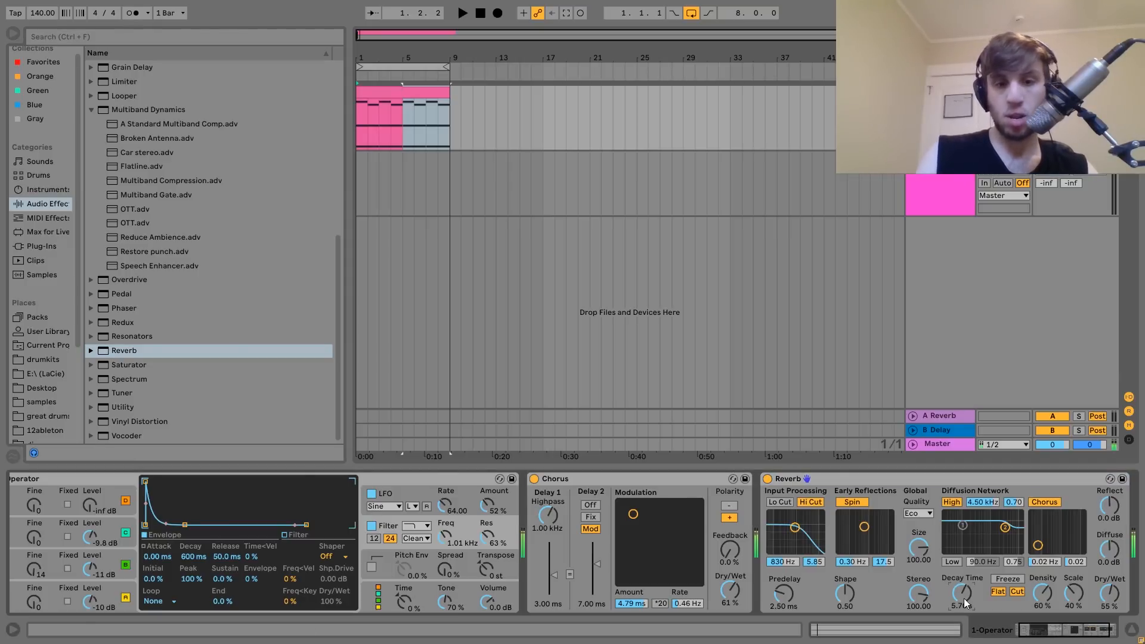
- Audition the clip while setting the Reverb's decay time to 7.82 s and its dry/wet to 40%
{"action": "key", "text": "space"}
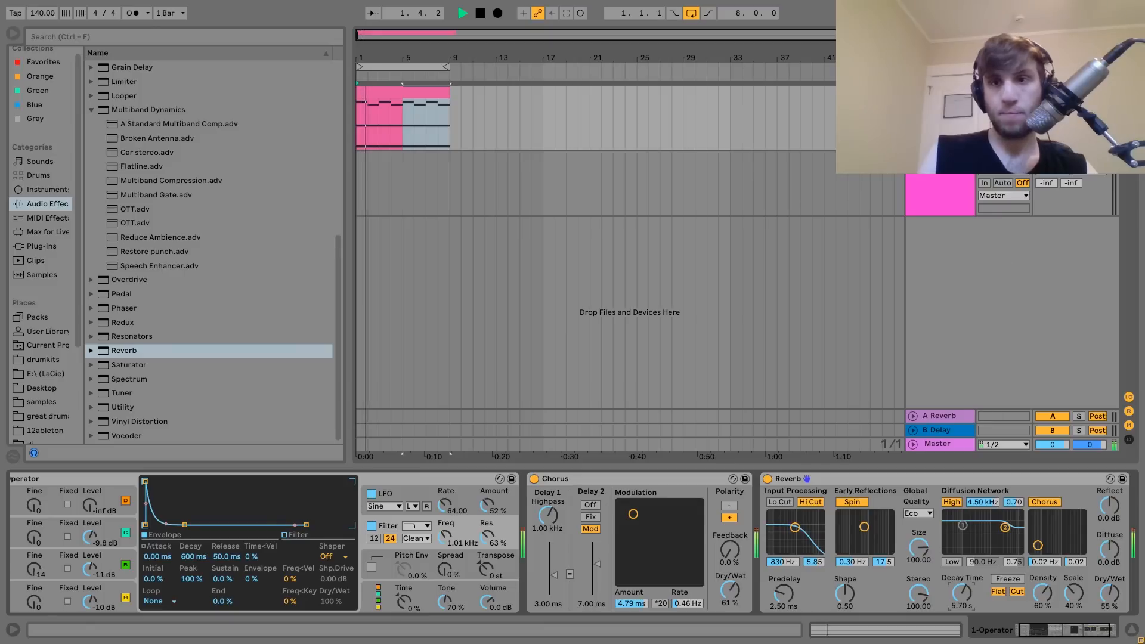
{"action": "scroll", "coordinate": [275, 242], "scroll_direction": "up", "scroll_amount": 8}
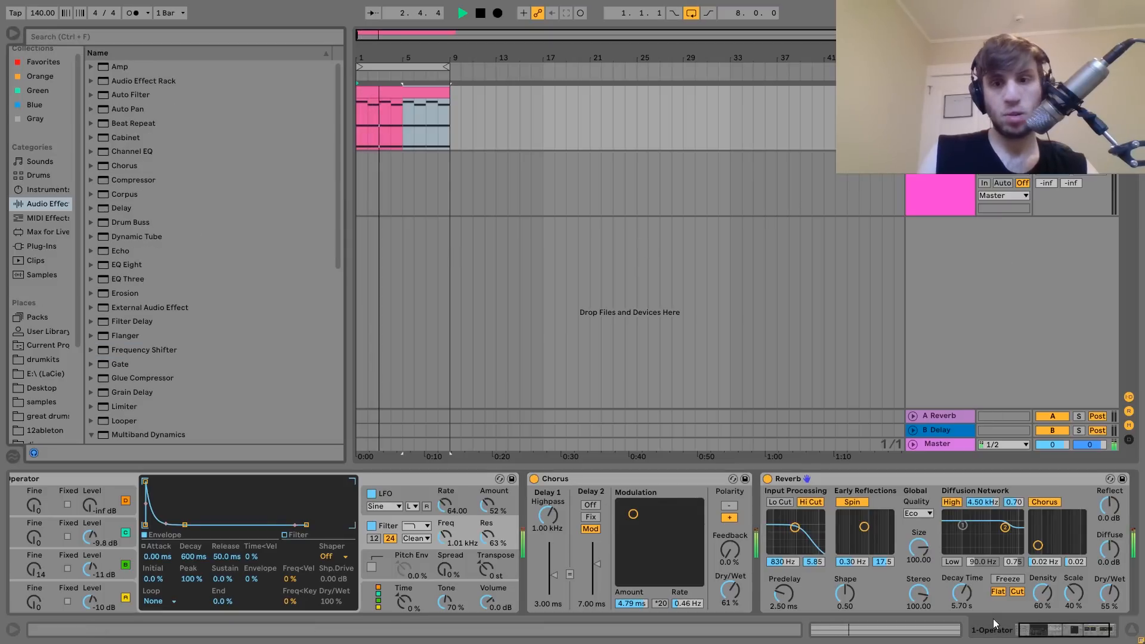
{"action": "left_click_drag", "start_coordinate": [966, 602], "coordinate": [966, 592]}
{"action": "key", "text": "space"}
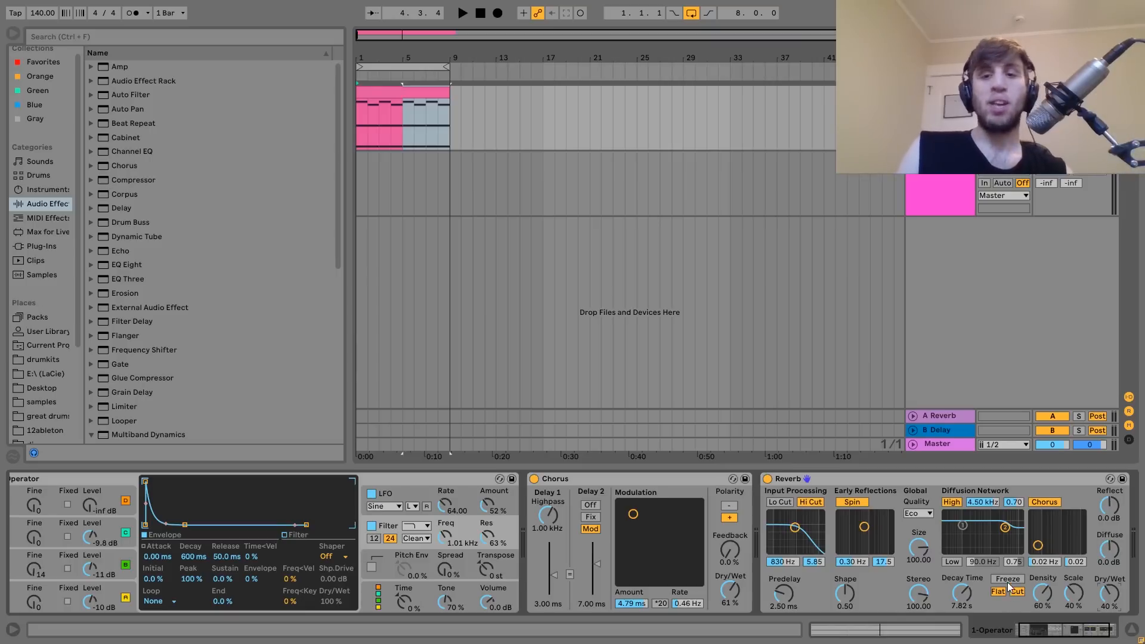
- Set the Reverb's quality to High, raise its decay time to 14.1 s and audition the clip
{"action": "left_click", "coordinate": [917, 513]}
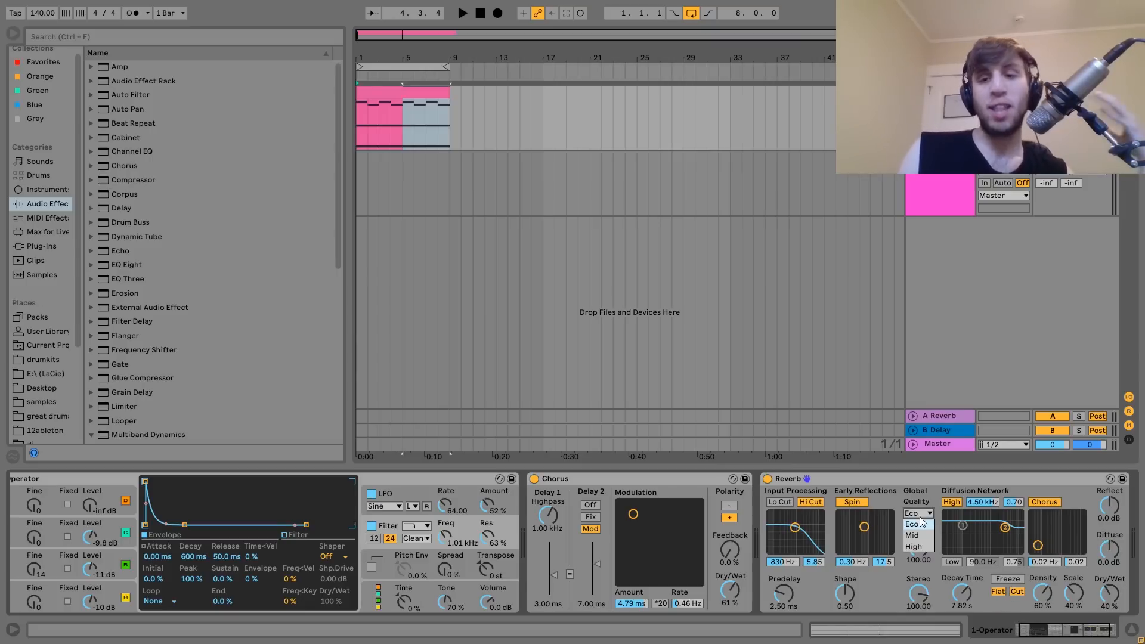
{"action": "left_click", "coordinate": [919, 550]}
{"action": "mouse_move", "coordinate": [965, 598]}
{"action": "left_mouse_down"}
{"action": "mouse_move", "coordinate": [966, 577]}
{"action": "mouse_move", "coordinate": [967, 620]}
{"action": "left_mouse_up"}
{"action": "key", "text": "space"}
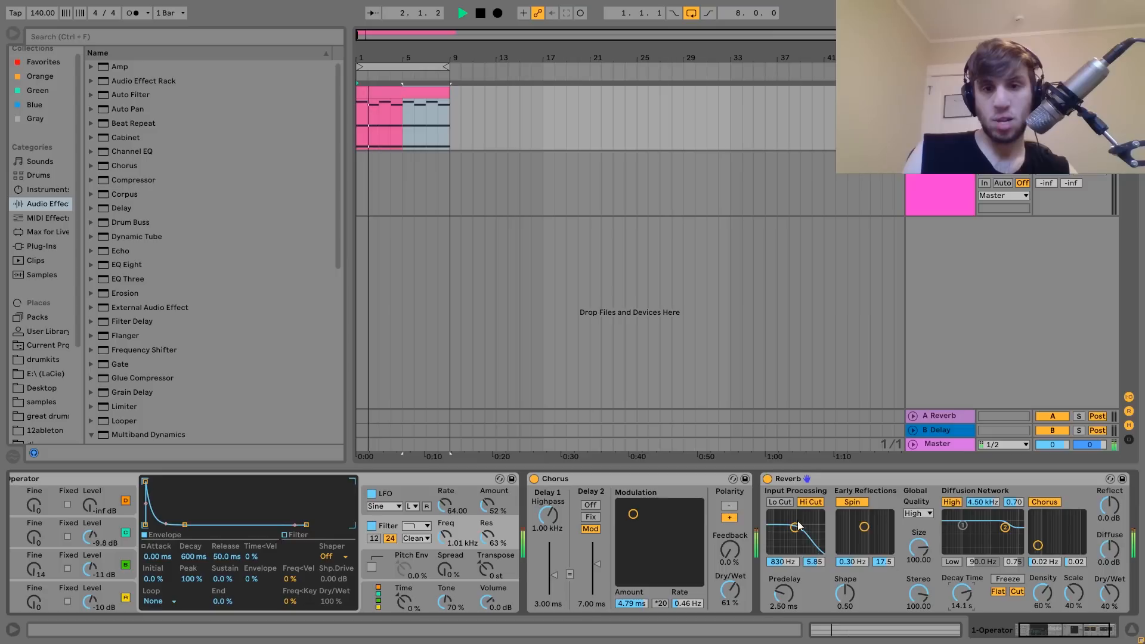
{"action": "key", "text": "space"}
- Bypass the Reverb and try the ValhallaRoom_x64 plug-in after it with a 32.7% mix, auditioning the clip
{"action": "left_click", "coordinate": [768, 479]}
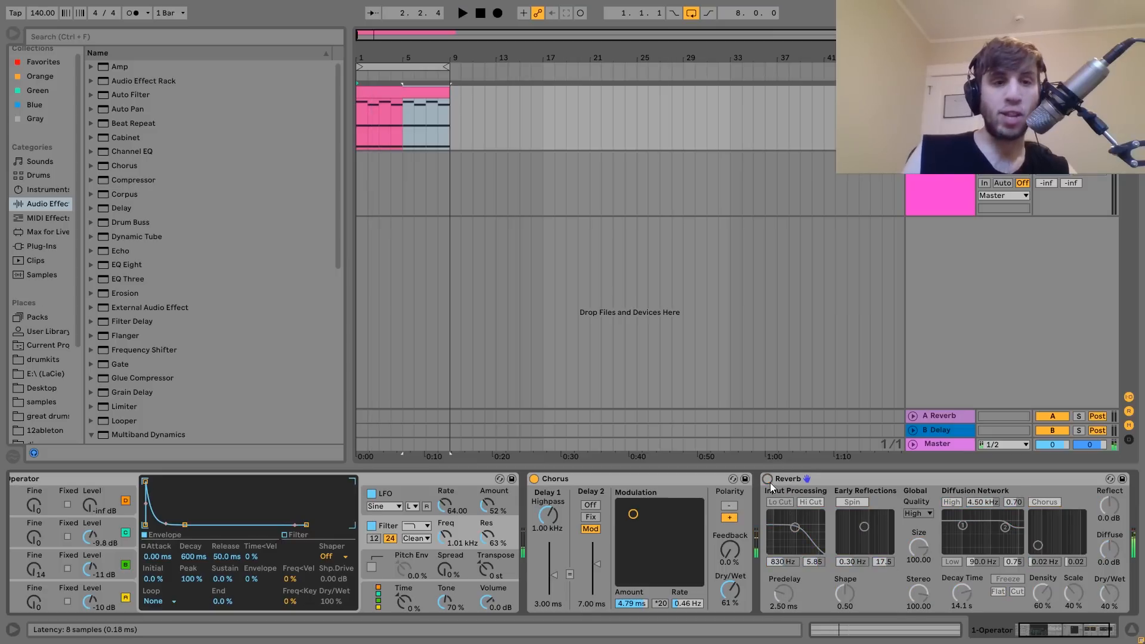
{"action": "left_click", "coordinate": [26, 248]}
{"action": "scroll", "coordinate": [145, 284], "scroll_direction": "down", "scroll_amount": 5}
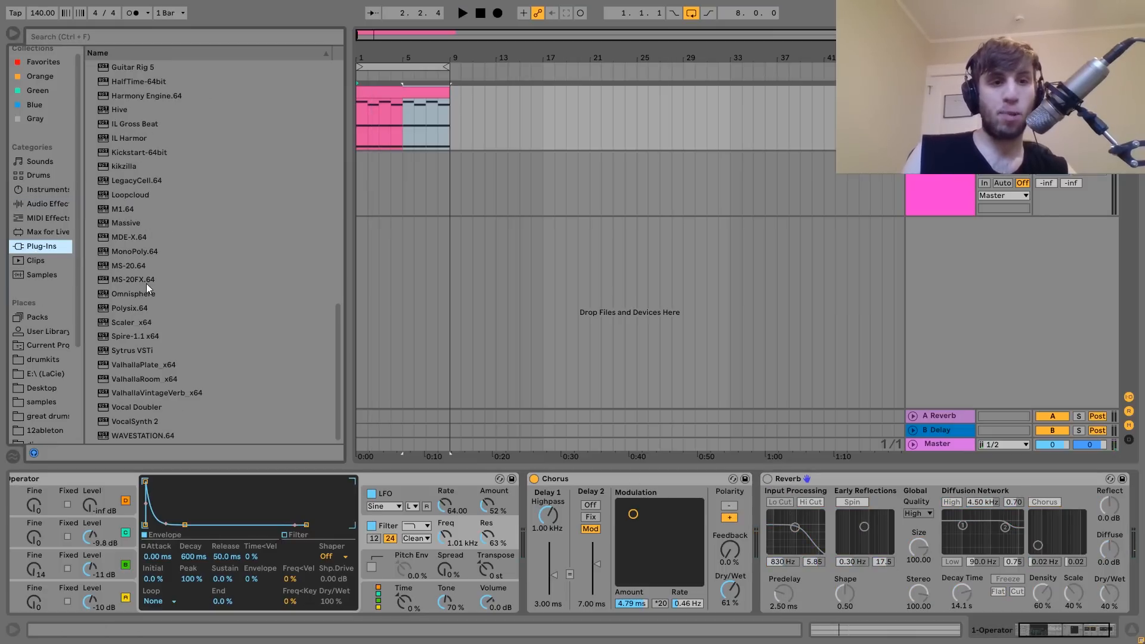
{"action": "double_click", "coordinate": [155, 379]}
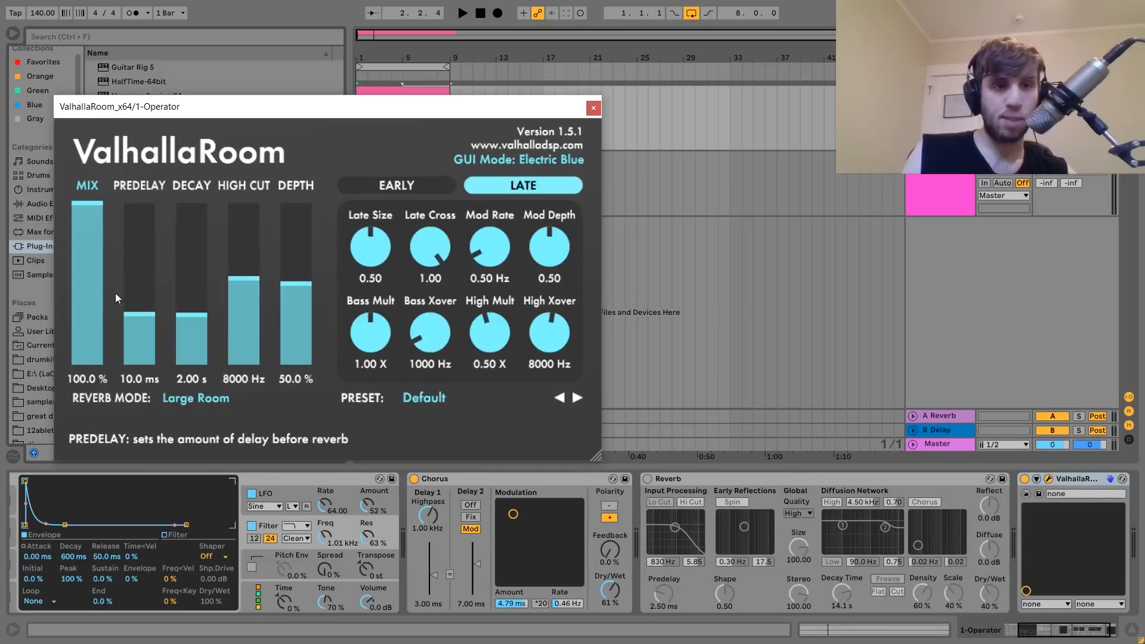
{"action": "left_click_drag", "start_coordinate": [96, 295], "coordinate": [95, 309]}
{"action": "key", "text": "space"}
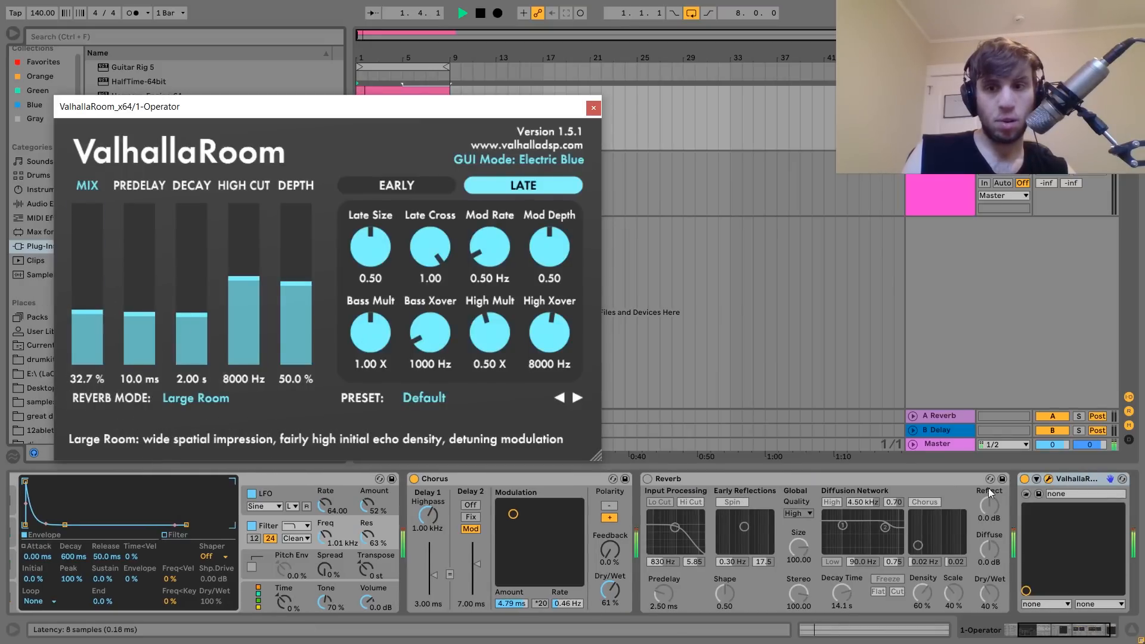
{"action": "key", "text": "space"}
- Delete ValhallaRoom from the chain, re-enable the Reverb and audition the clip
{"action": "left_click", "coordinate": [1079, 479]}
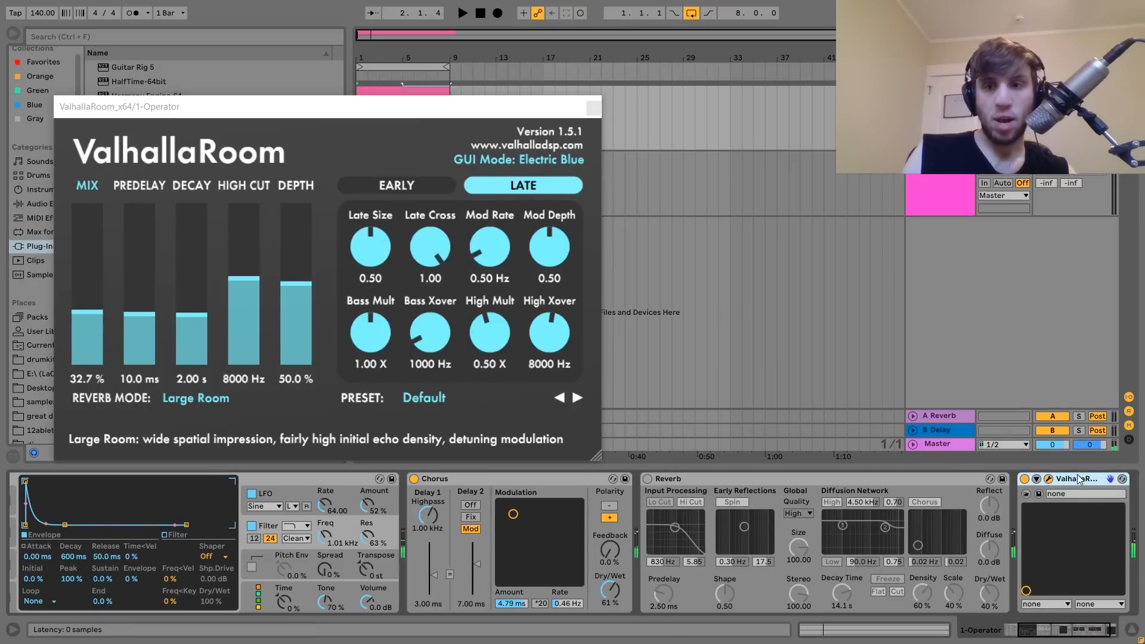
{"action": "key", "text": "Delete"}
{"action": "left_click", "coordinate": [648, 479]}
{"action": "key", "text": "space"}
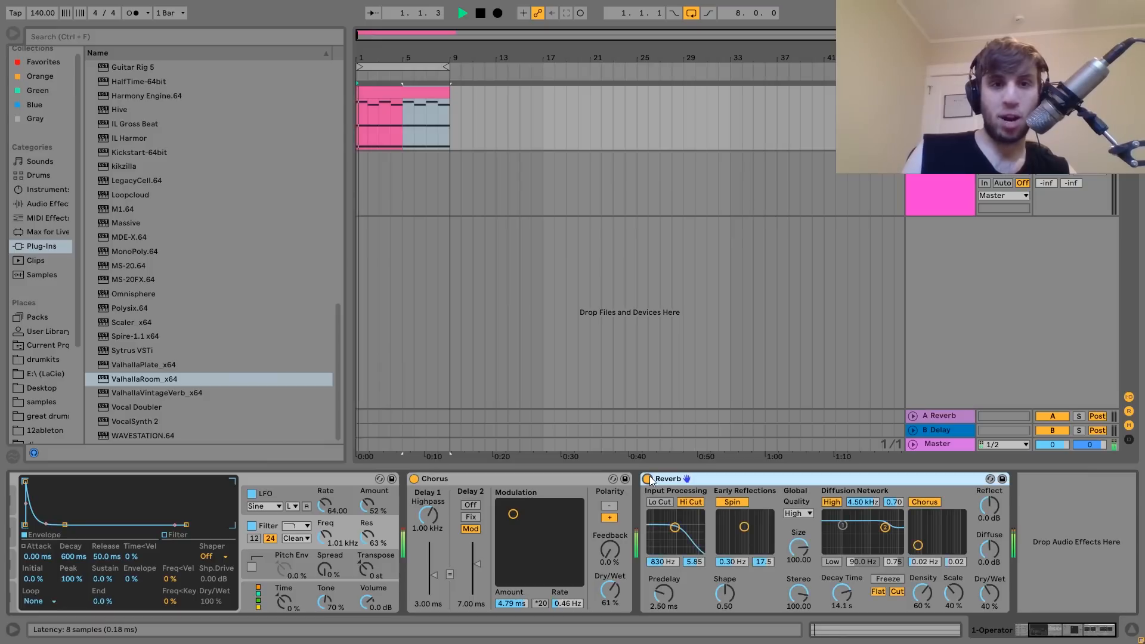
{"action": "key", "text": "space"}
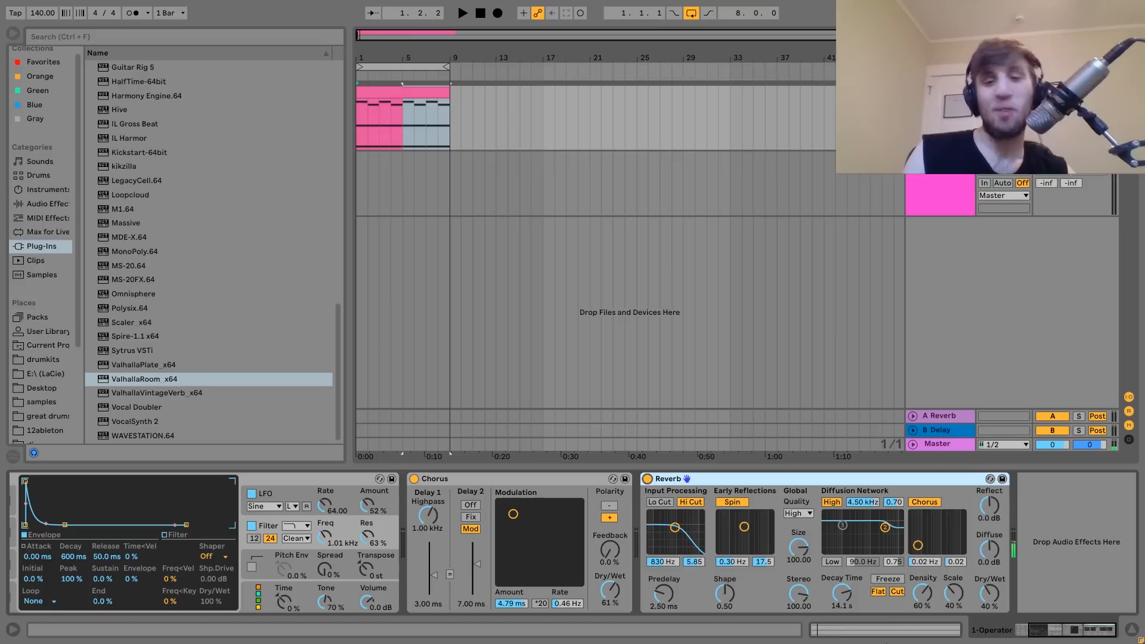
- Lower the Reverb's decay time to 8.96 s and set its dry/wet to 44% during playback
{"action": "left_click_drag", "start_coordinate": [837, 595], "coordinate": [837, 606]}
{"action": "key", "text": "space"}
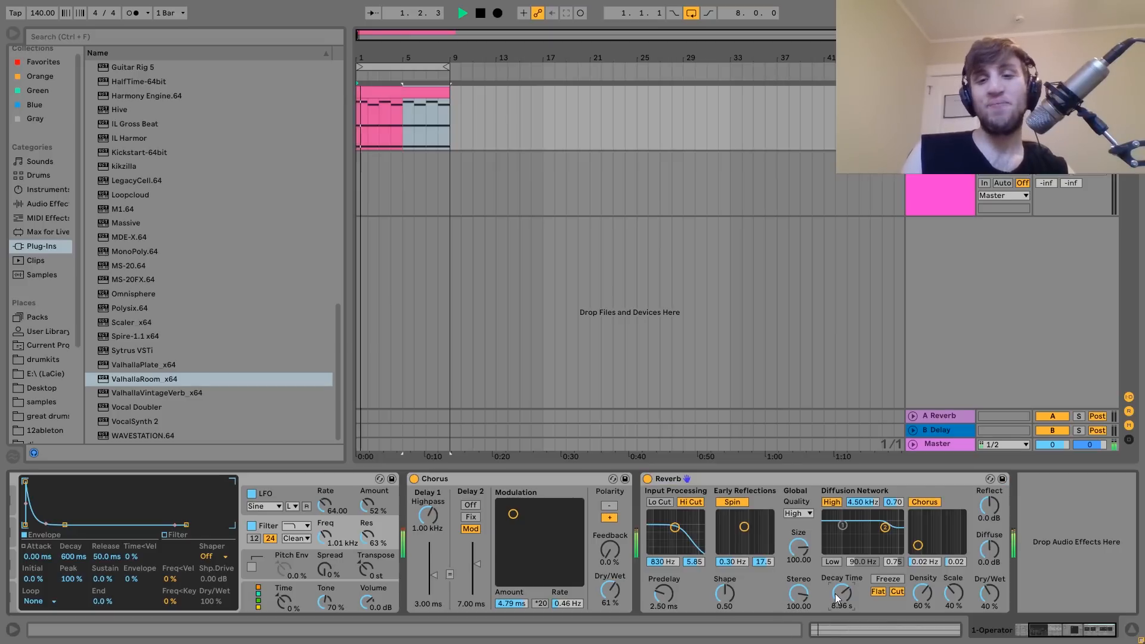
{"action": "left_click_drag", "start_coordinate": [990, 610], "coordinate": [992, 595]}
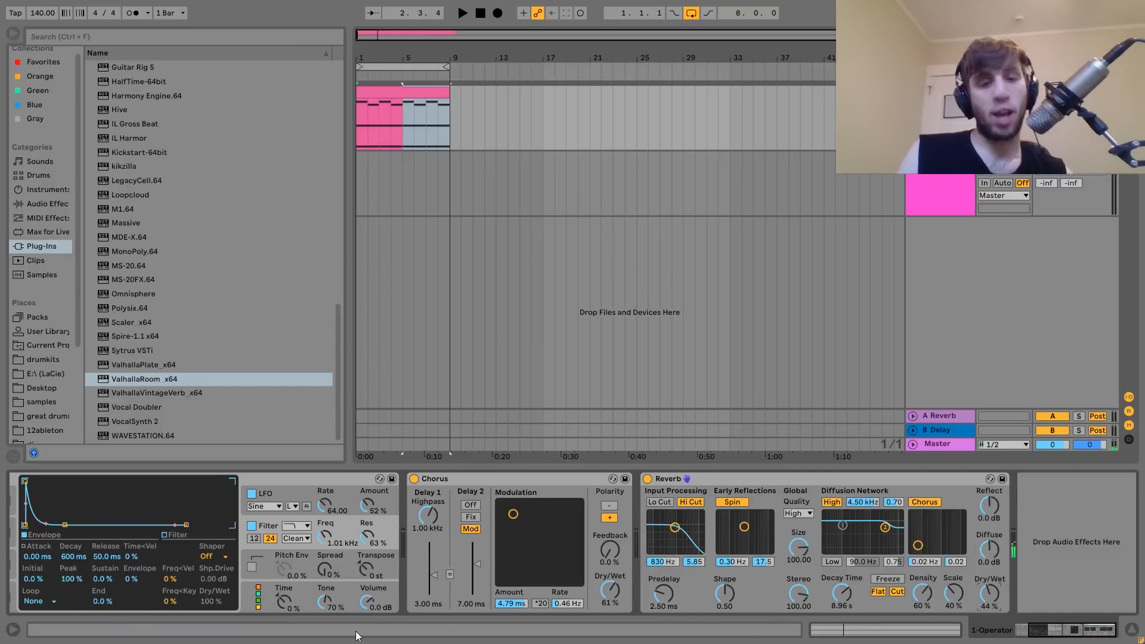
- Lower Operator's volume to -5.6 dB while the clip plays
{"action": "key", "text": "space"}
{"action": "mouse_move", "coordinate": [372, 601]}
{"action": "left_mouse_down"}
{"action": "mouse_move", "coordinate": [372, 616]}
{"action": "mouse_move", "coordinate": [371, 604]}
{"action": "left_mouse_up"}
{"action": "key", "text": "space"}
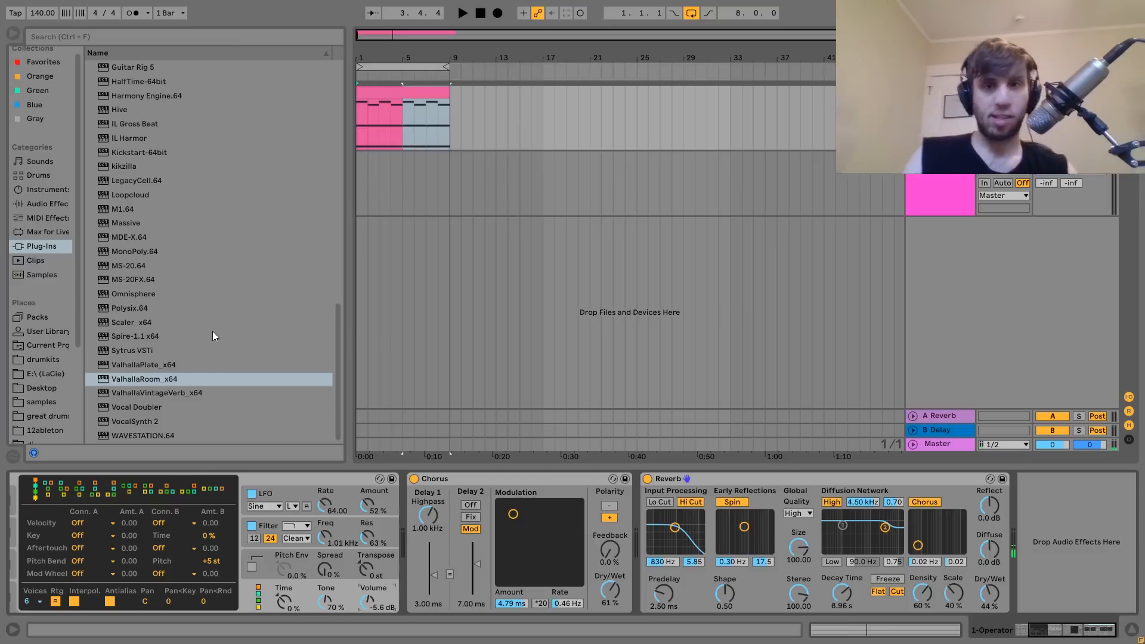
- Add a Drum Buss effect with 13% crunch and 20.0 kHz damp, and place it between the Chorus and Reverb
{"action": "left_click", "coordinate": [44, 203]}
{"action": "scroll", "coordinate": [288, 284], "scroll_direction": "down", "scroll_amount": 2}
{"action": "double_click", "coordinate": [129, 157]}
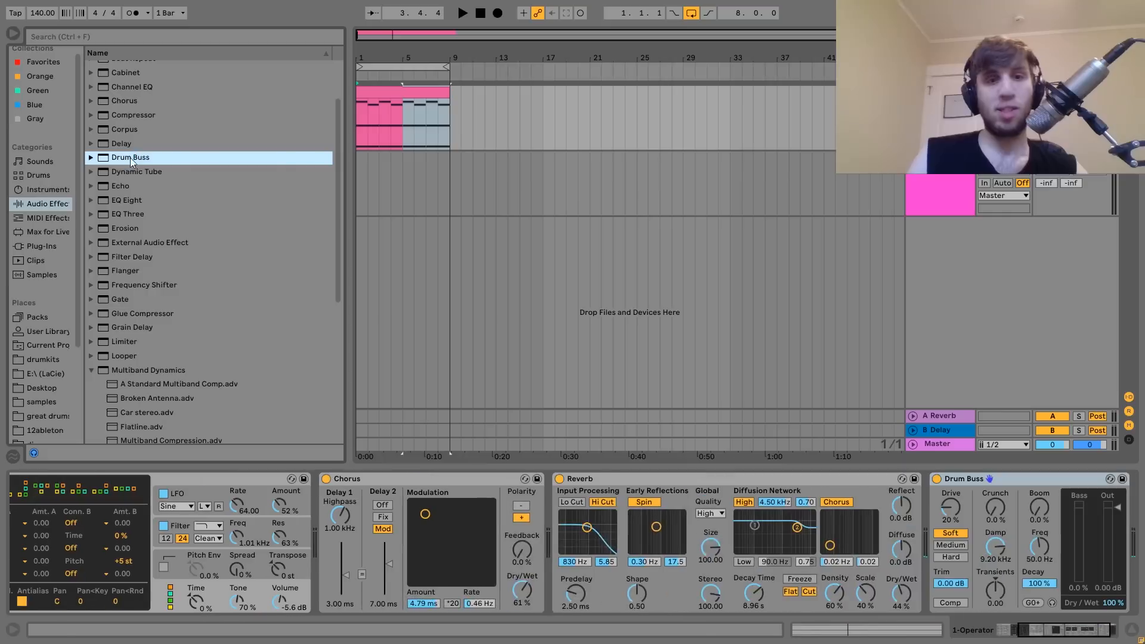
{"action": "key", "text": "space"}
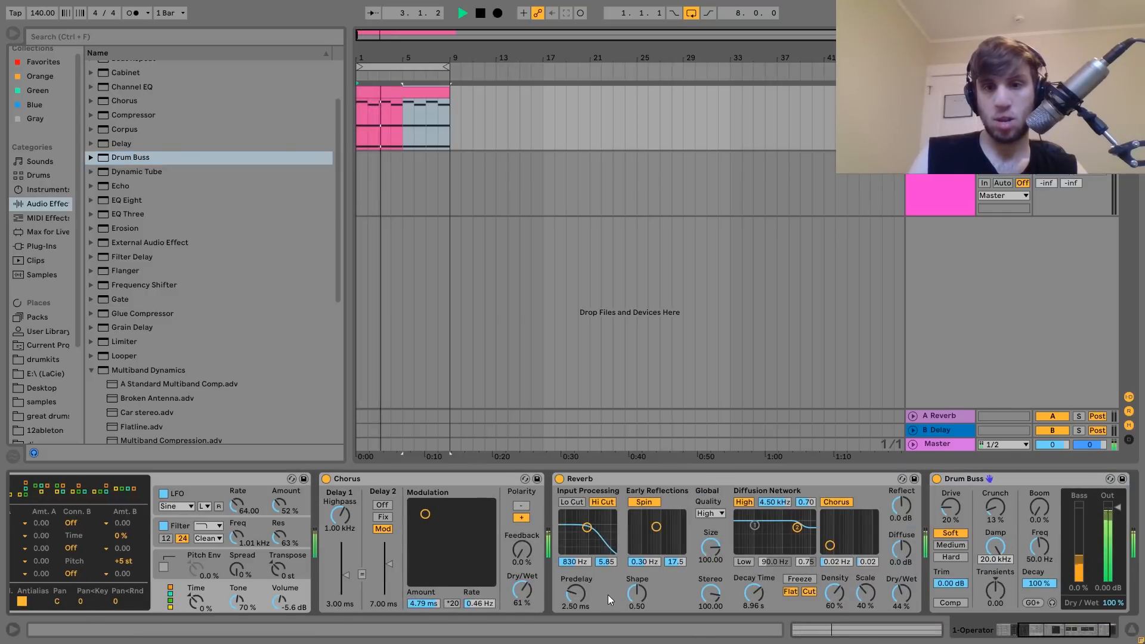
{"action": "left_click_drag", "start_coordinate": [967, 484], "coordinate": [565, 540]}
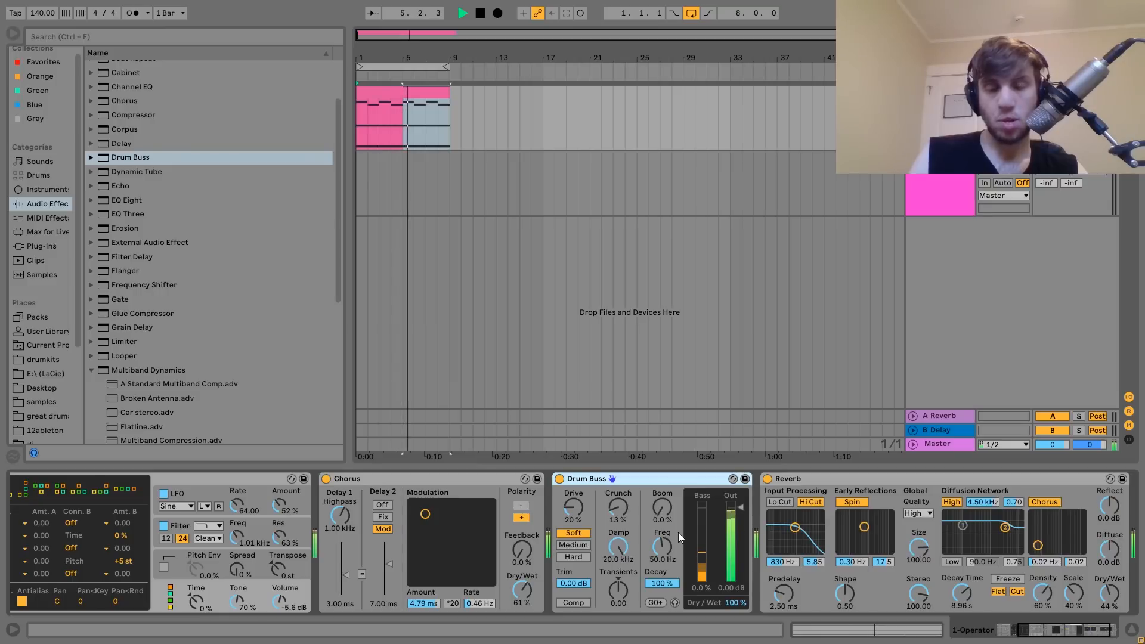
{"action": "key", "text": "space"}
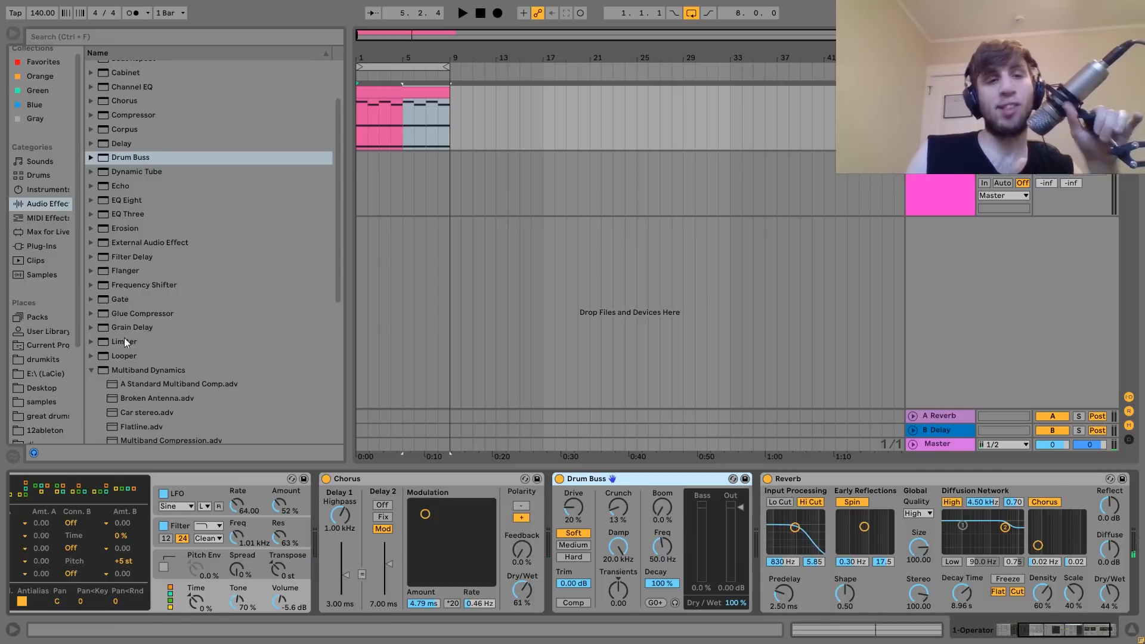
- Load Serum_x64 on a new track and show its effects page
{"action": "left_click", "coordinate": [39, 247]}
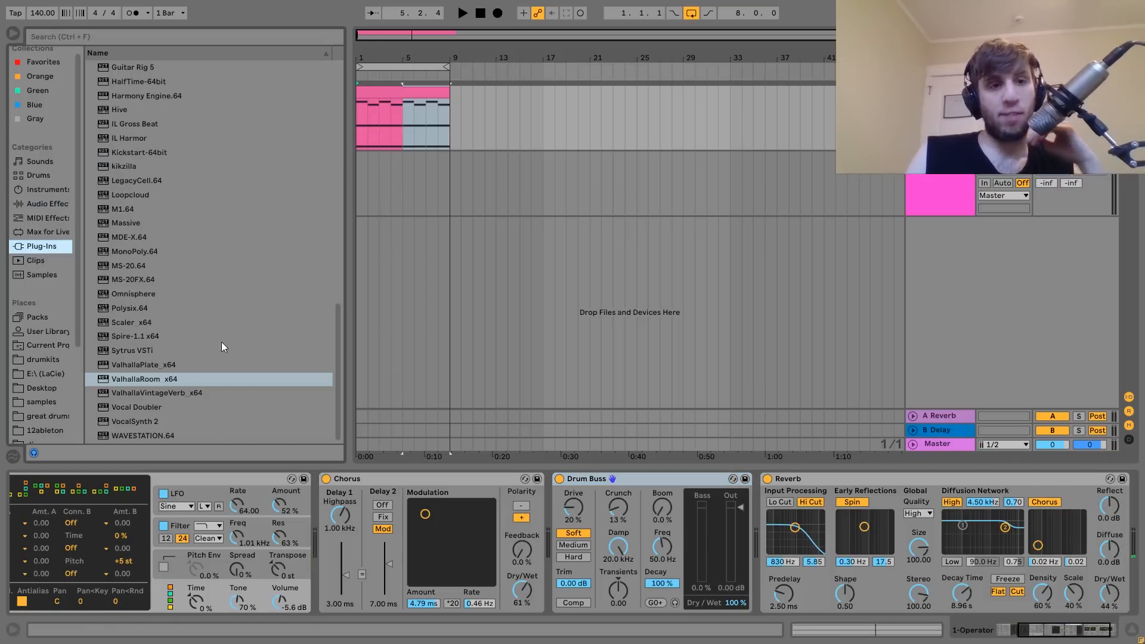
{"action": "scroll", "coordinate": [221, 342], "scroll_direction": "up", "scroll_amount": 15}
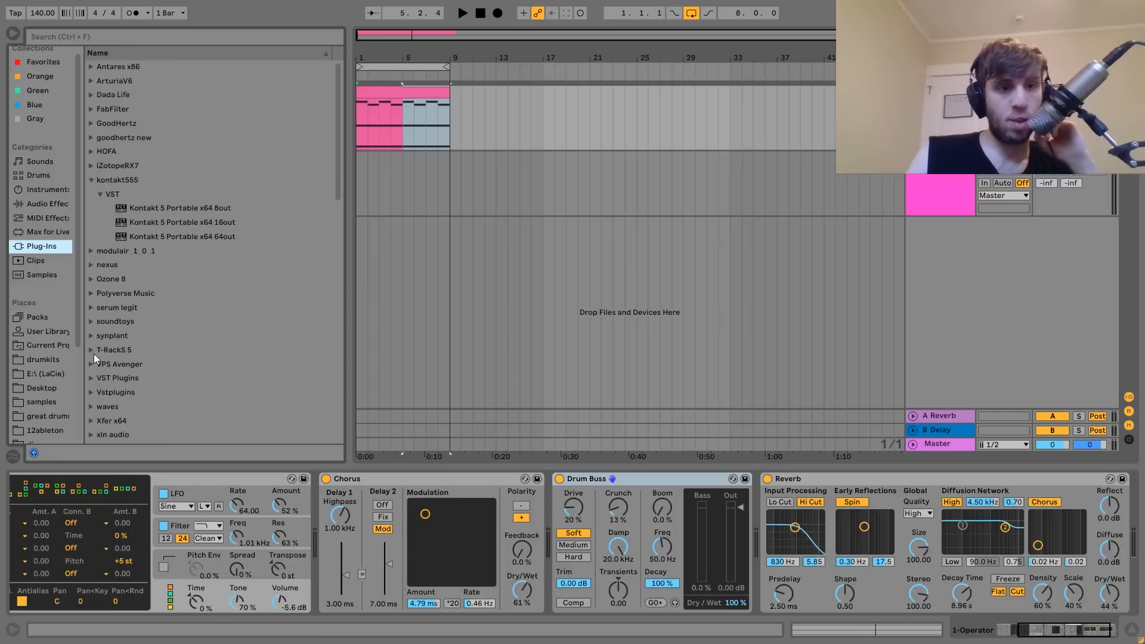
{"action": "left_click", "coordinate": [92, 312]}
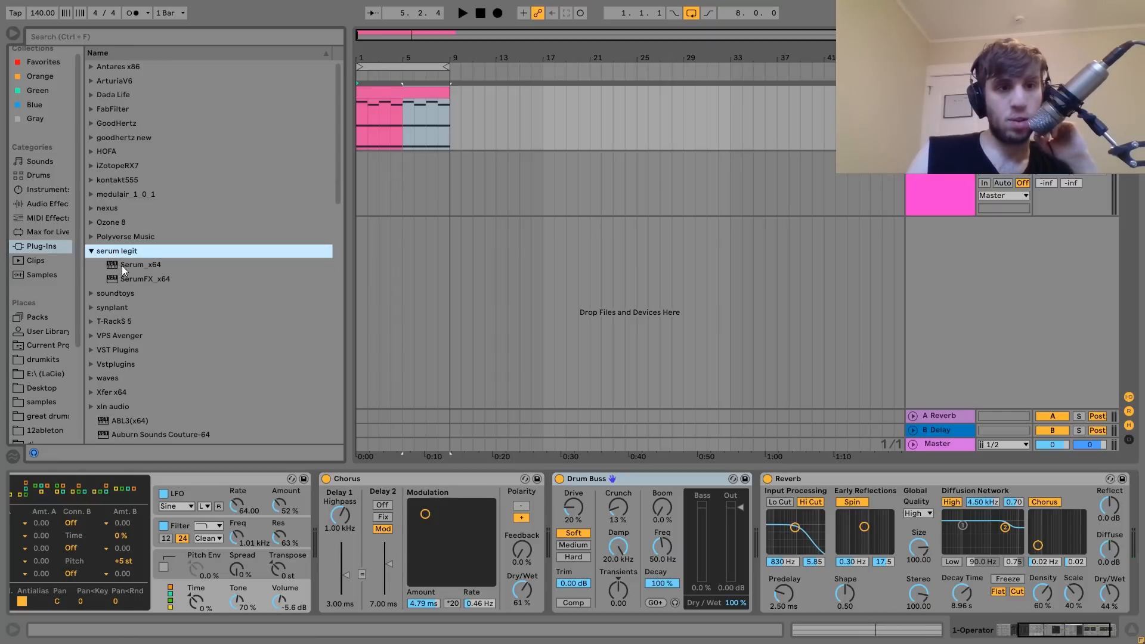
{"action": "left_click_drag", "start_coordinate": [122, 266], "coordinate": [527, 246]}
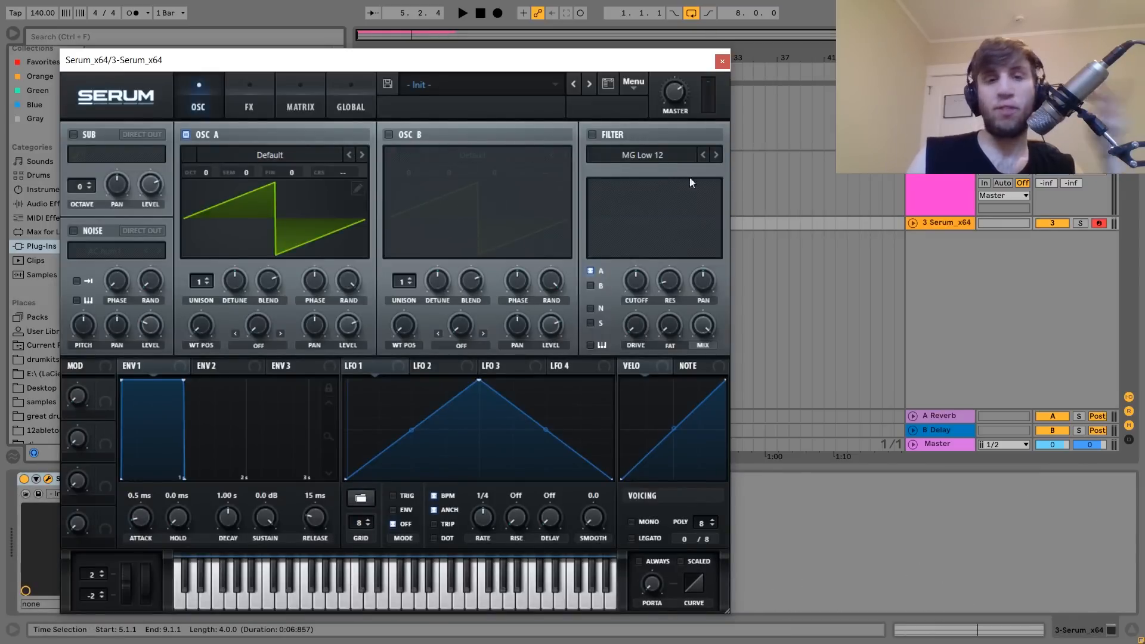
{"action": "left_click", "coordinate": [242, 109]}
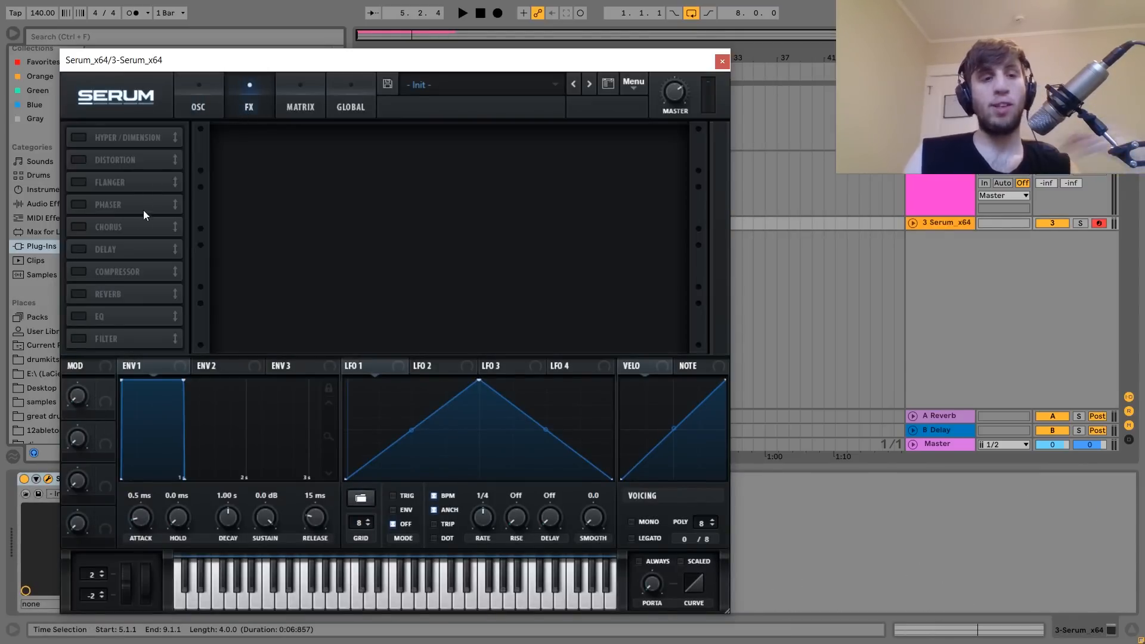
- Delete the Serum track and return to the Operator track's device chain
{"action": "left_click", "coordinate": [932, 224]}
{"action": "key", "text": "Delete"}
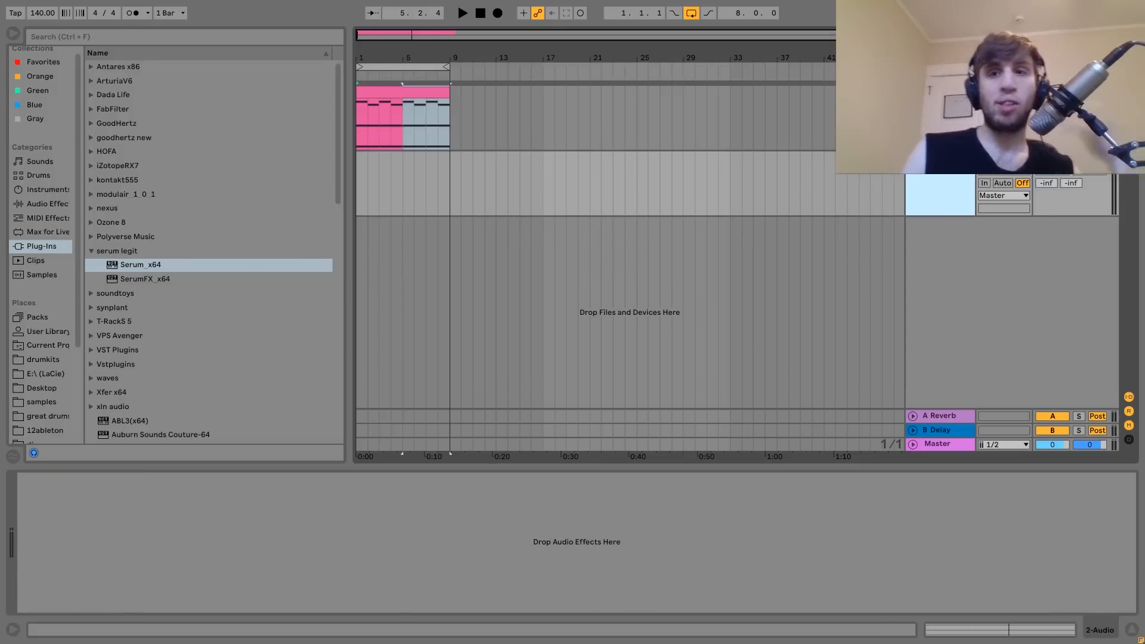
{"action": "left_click", "coordinate": [935, 119]}
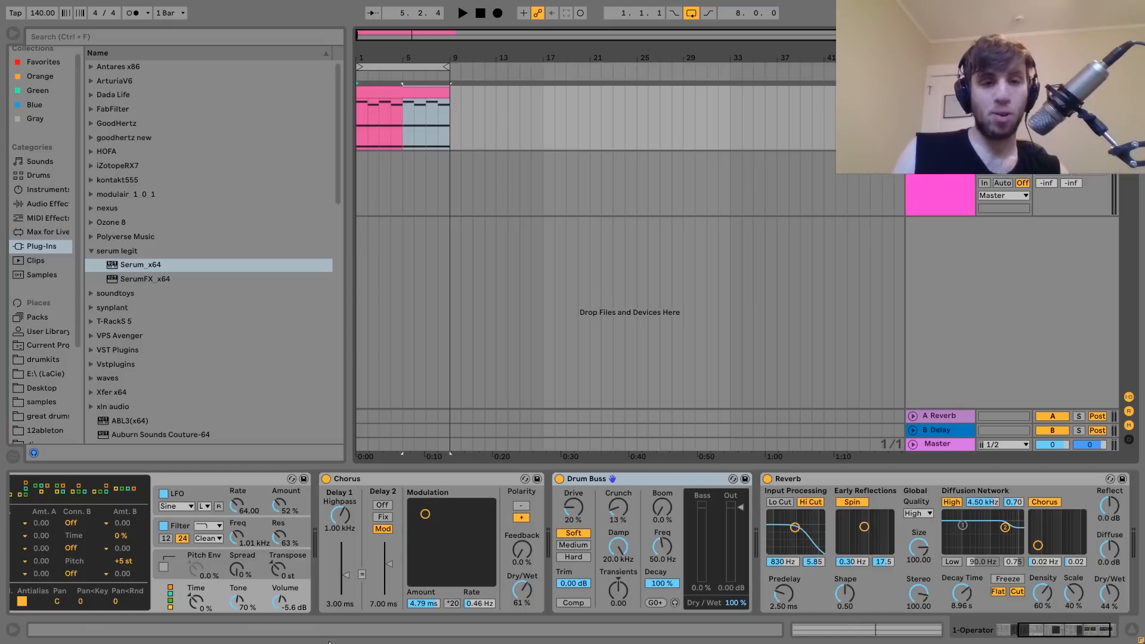
- Set Drum Buss's drive to 9.5% and its trim to -6.25 dB while auditioning the clip
{"action": "scroll", "coordinate": [438, 582], "scroll_direction": "left", "scroll_amount": 5}
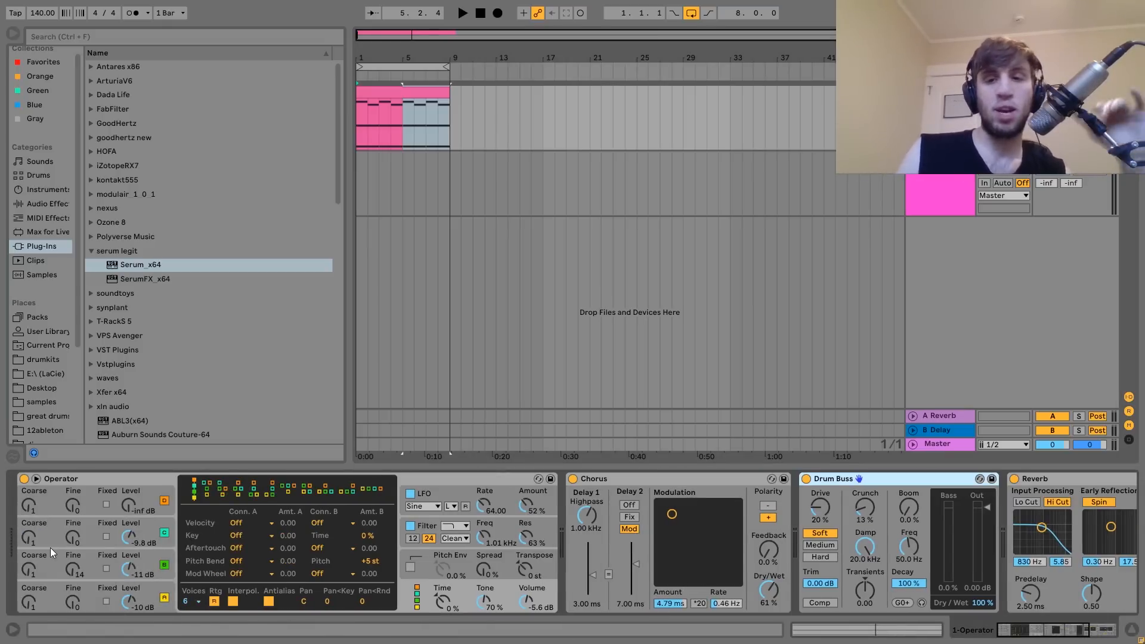
{"action": "scroll", "coordinate": [50, 547], "scroll_direction": "right", "scroll_amount": 4}
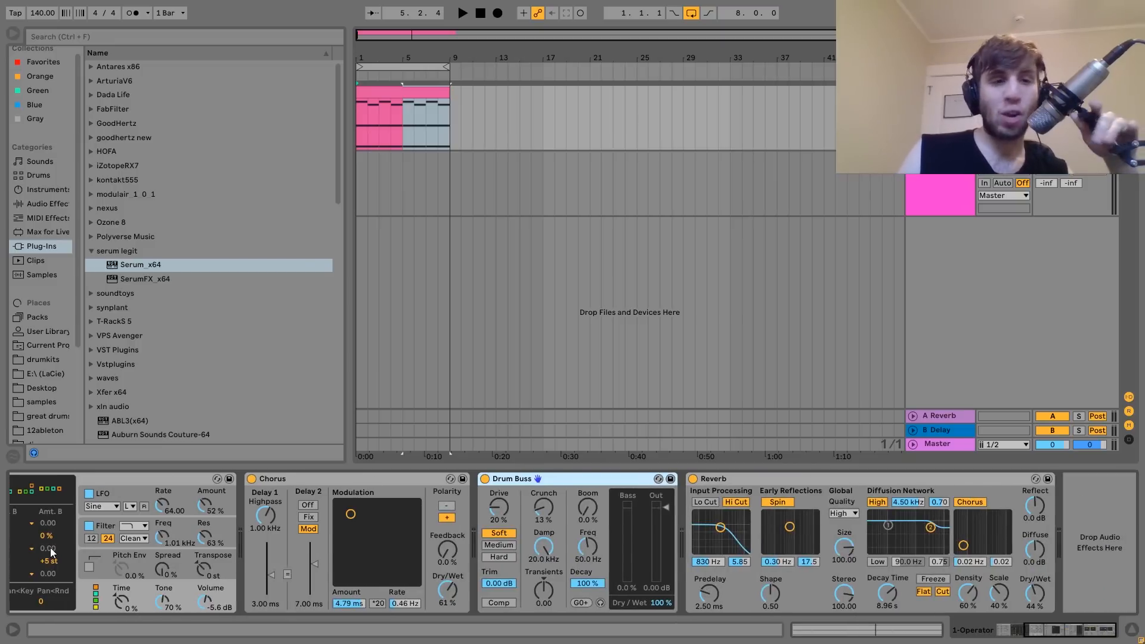
{"action": "key", "text": "space"}
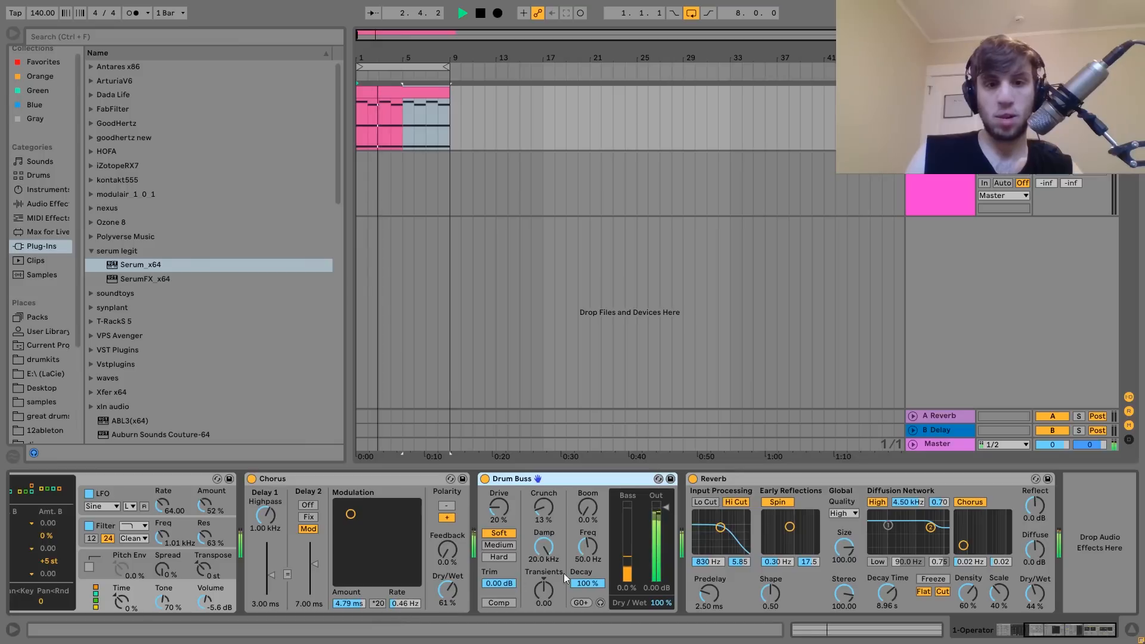
{"action": "left_click_drag", "start_coordinate": [506, 507], "coordinate": [505, 512]}
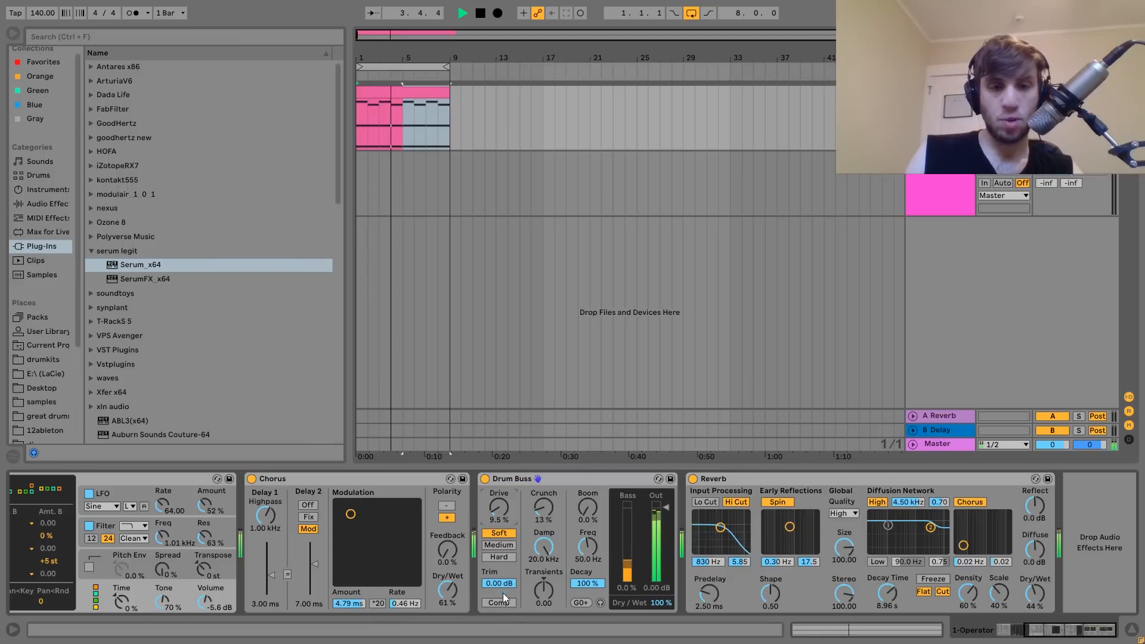
{"action": "left_click_drag", "start_coordinate": [500, 582], "coordinate": [500, 602]}
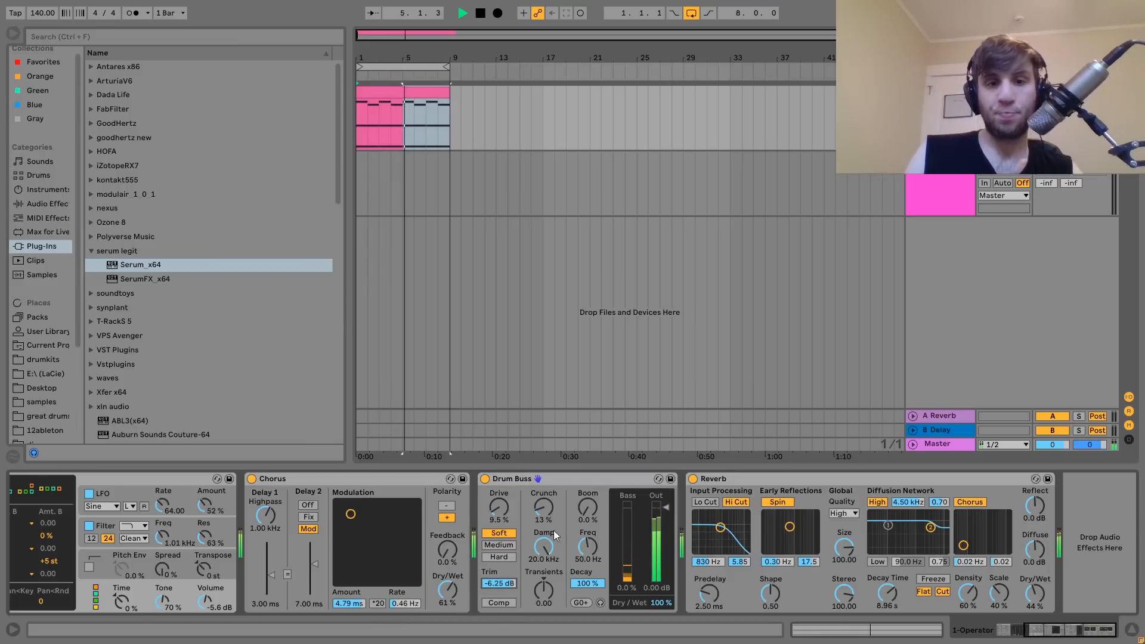
{"action": "key", "text": "space"}
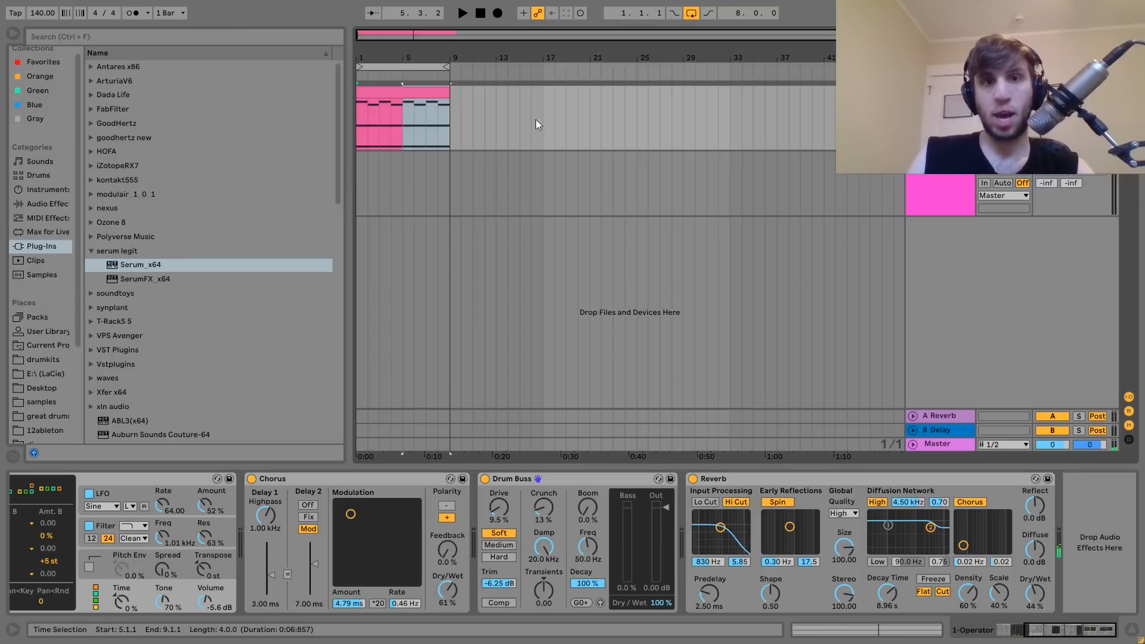
- Set the project tempo to 130 BPM
{"action": "left_click", "coordinate": [44, 16]}
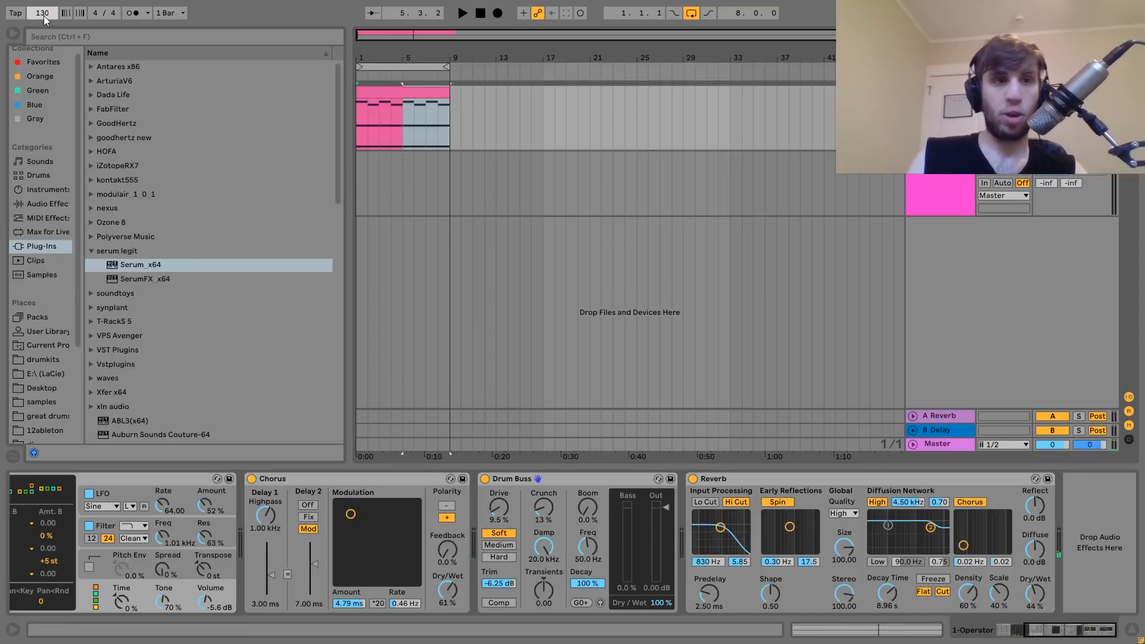
{"action": "type", "text": "130"}
{"action": "key", "text": "Return"}
- View the notes of the eight-bar chord clip and return to the device chain
{"action": "left_click", "coordinate": [414, 95]}
{"action": "double_click", "coordinate": [413, 94]}
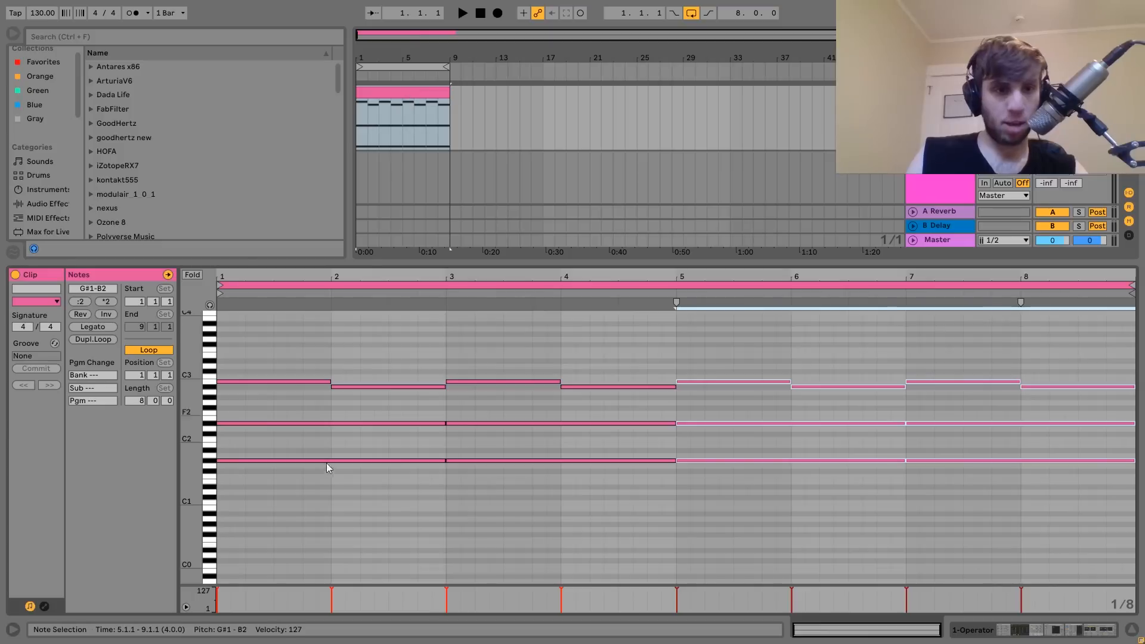
{"action": "key", "text": "shift+Tab"}
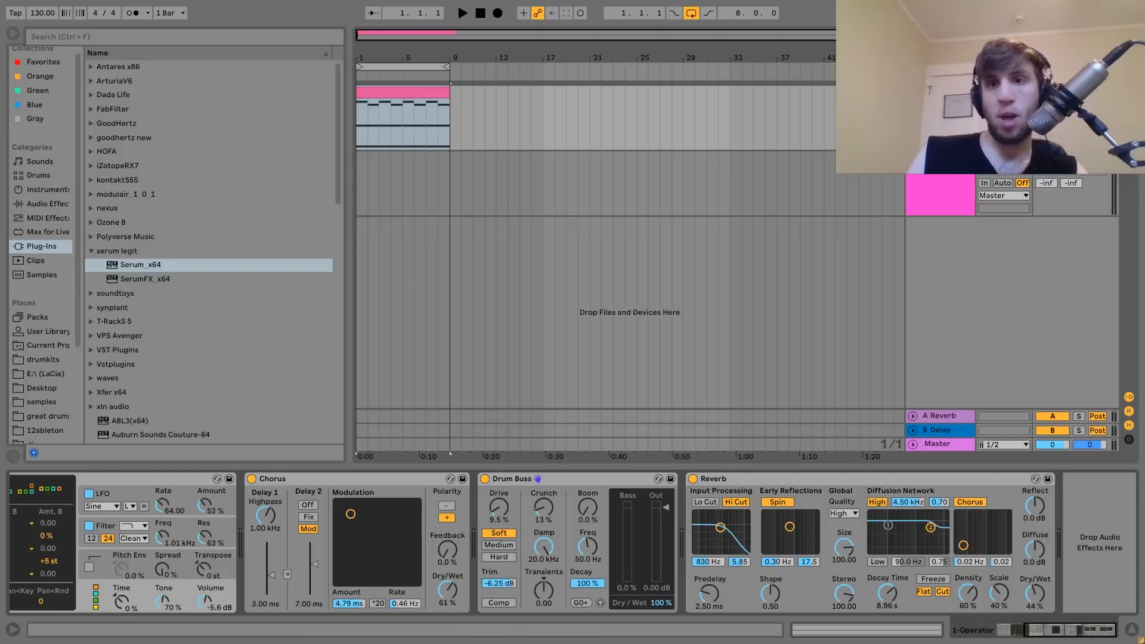
- Insert a MIDI track, load the Analog instrument on it and switch off its second oscillator
{"action": "key", "text": "ctrl+shift+t"}
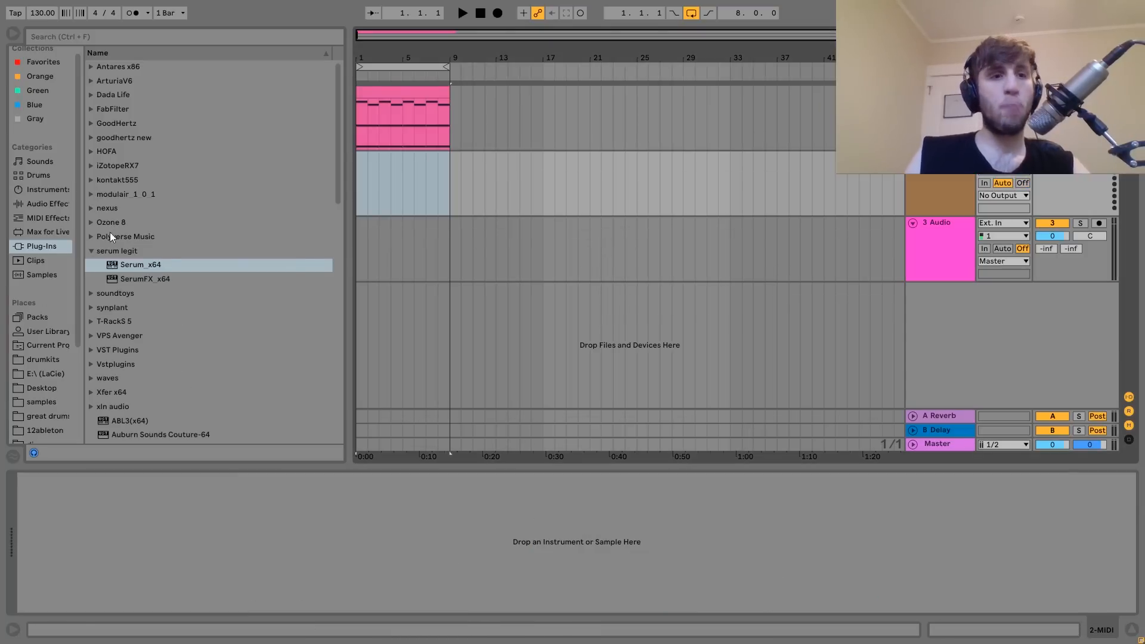
{"action": "left_click", "coordinate": [49, 189]}
{"action": "left_click", "coordinate": [119, 67]}
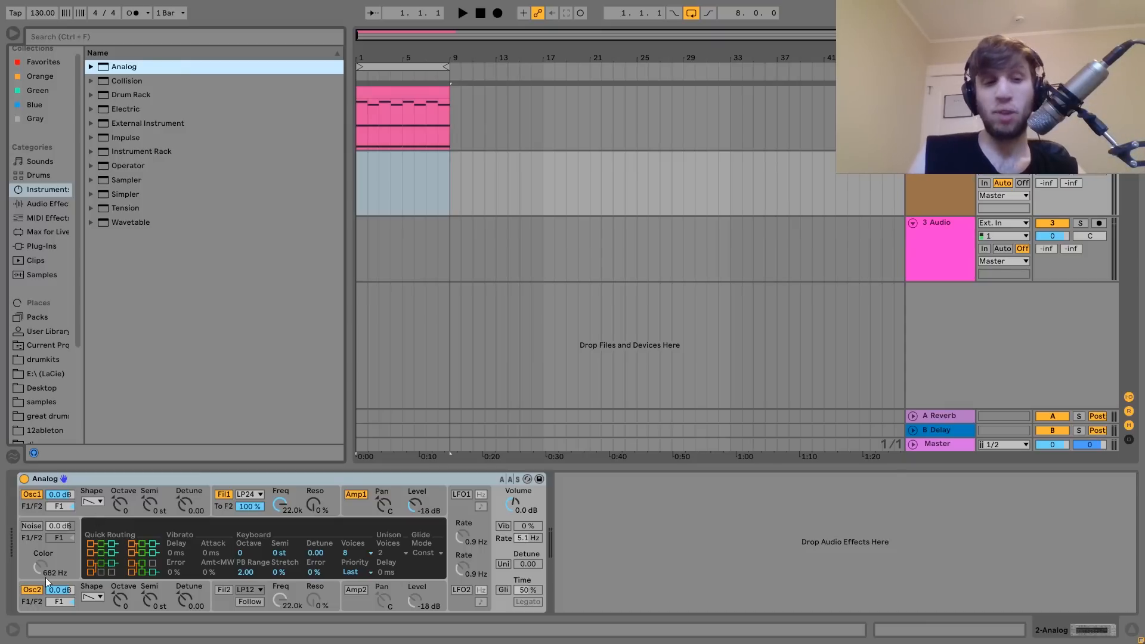
{"action": "left_click", "coordinate": [29, 593]}
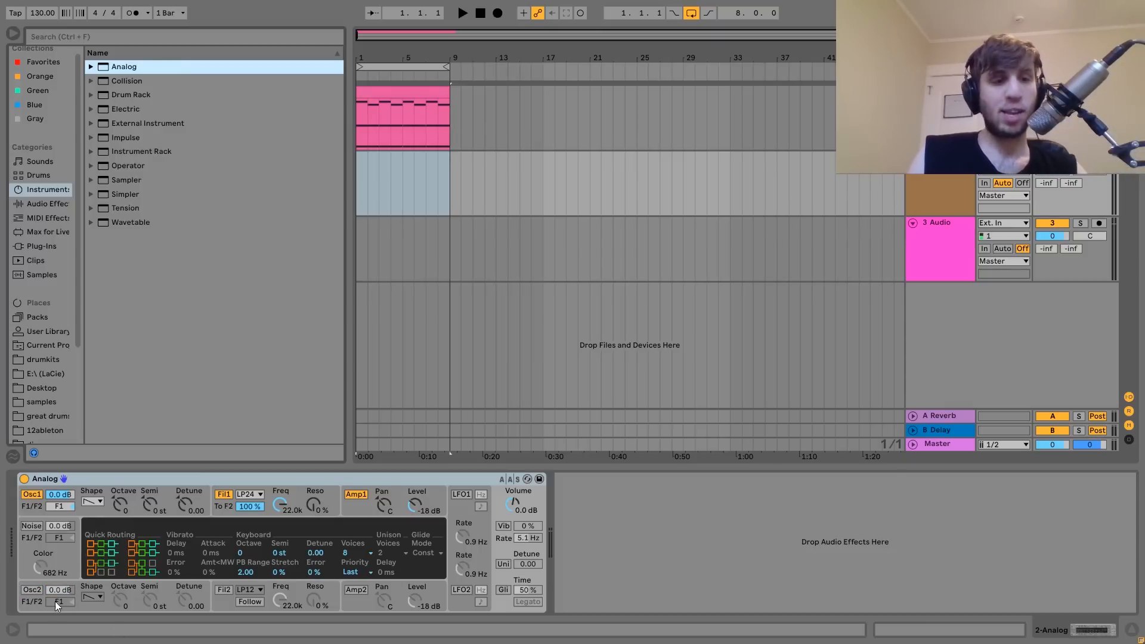
- Set Analog's Amp1 envelope to a 723 ms decay and 0.00 sustain
{"action": "left_click", "coordinate": [352, 514]}
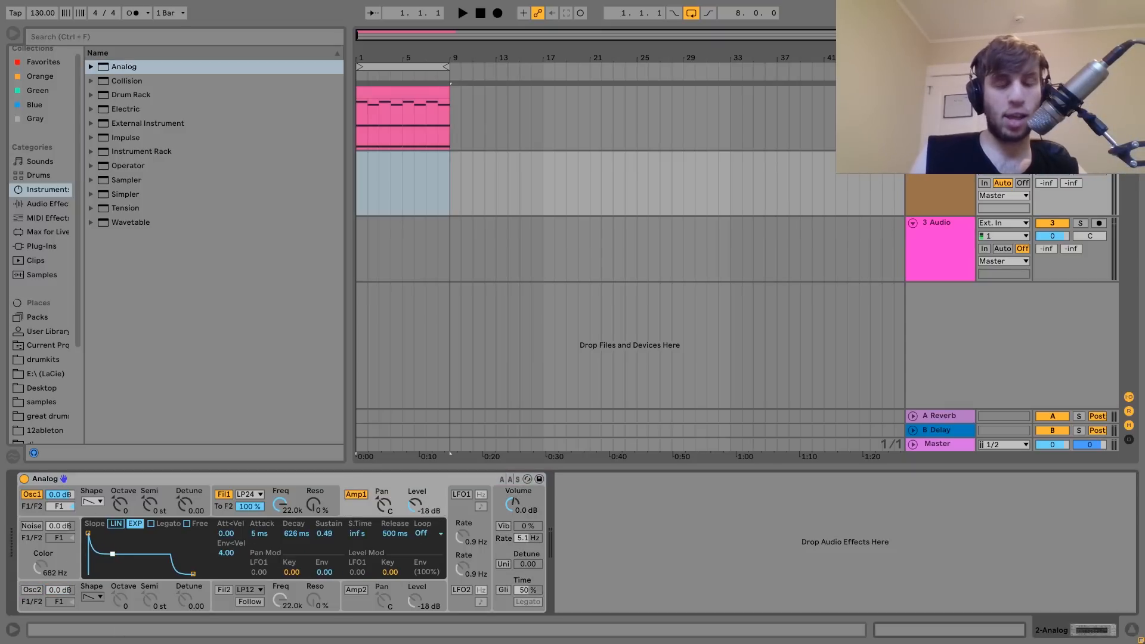
{"action": "left_click_drag", "start_coordinate": [109, 574], "coordinate": [113, 573]}
{"action": "key", "text": "space"}
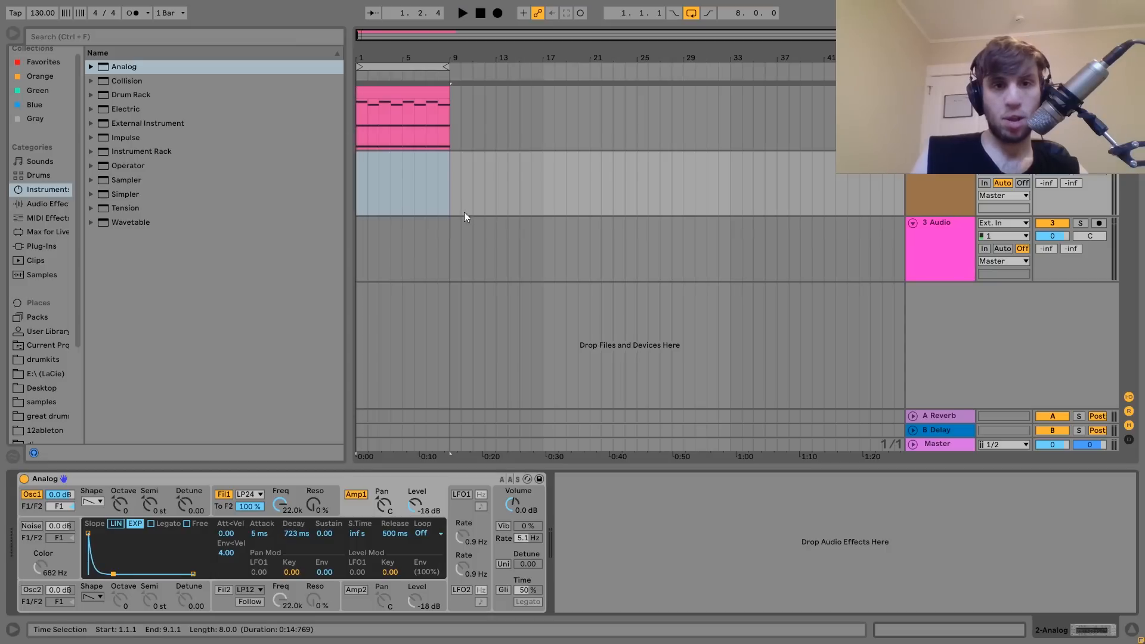
- Create an empty four-bar MIDI clip at the start of the Analog track and return to the device chain
{"action": "left_click_drag", "start_coordinate": [400, 192], "coordinate": [344, 188]}
{"action": "key", "text": "ctrl+shift+m"}
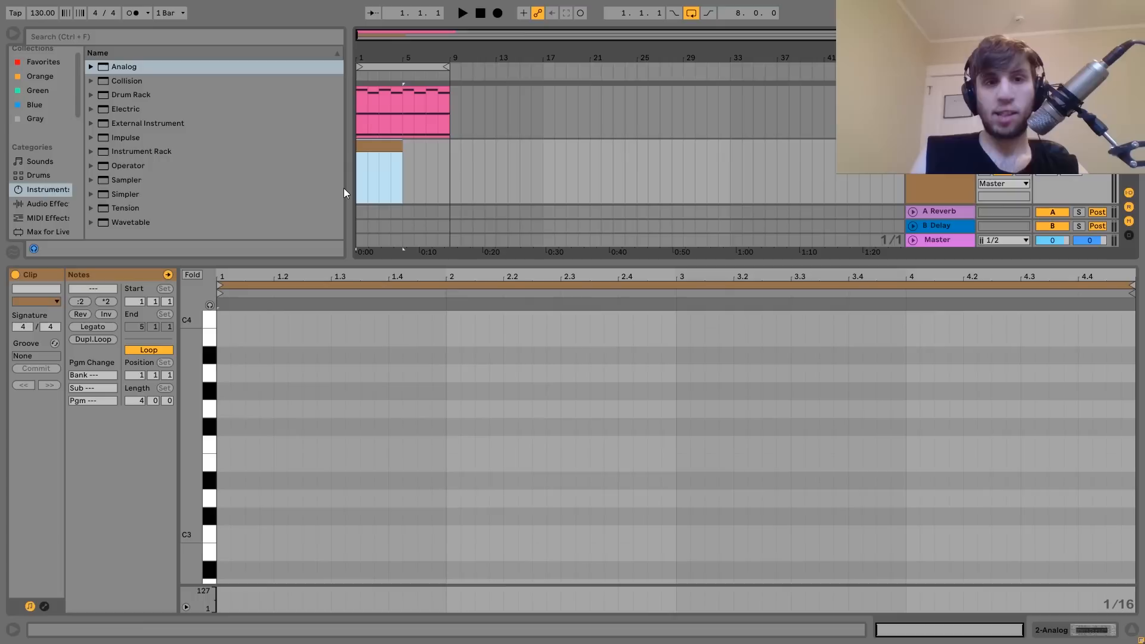
{"action": "left_click", "coordinate": [925, 191]}
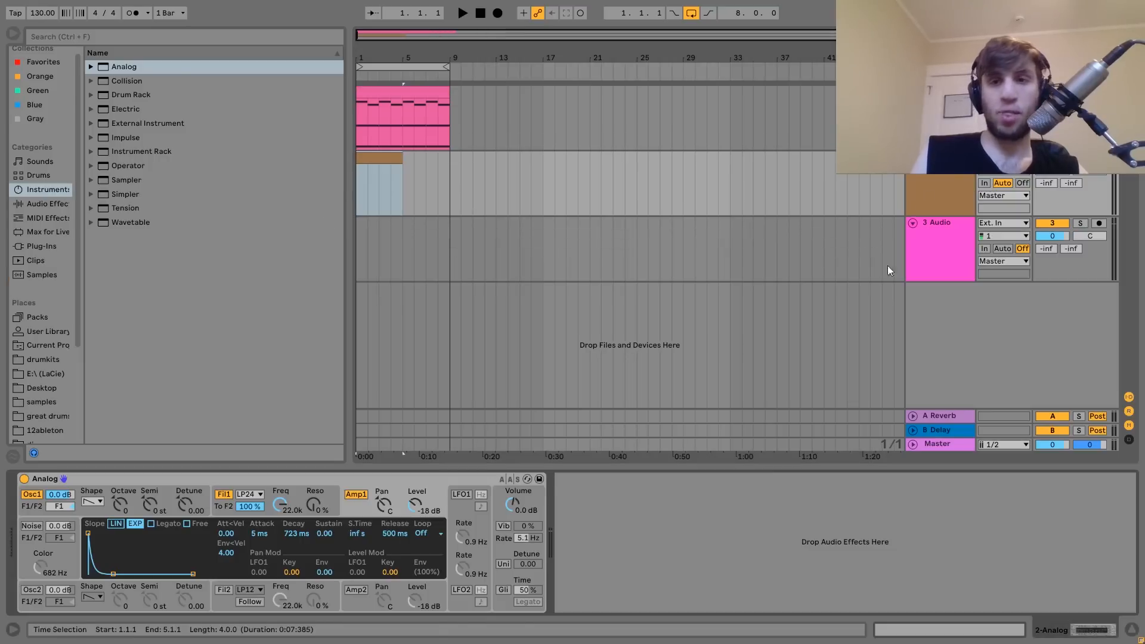
{"action": "key", "text": "space"}
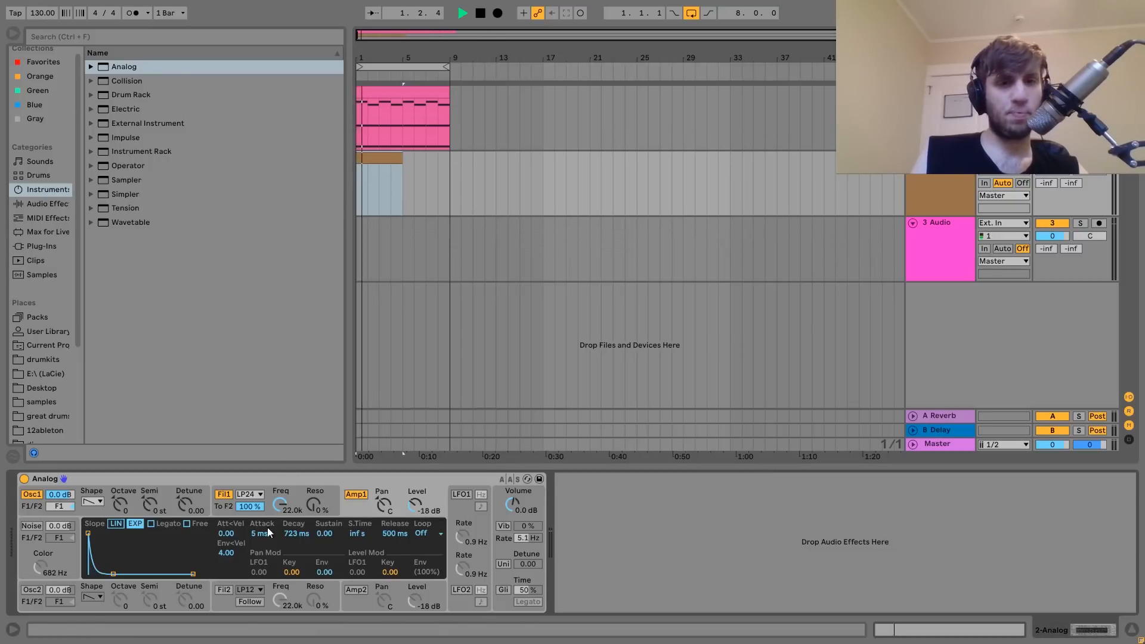
{"action": "left_click", "coordinate": [186, 475]}
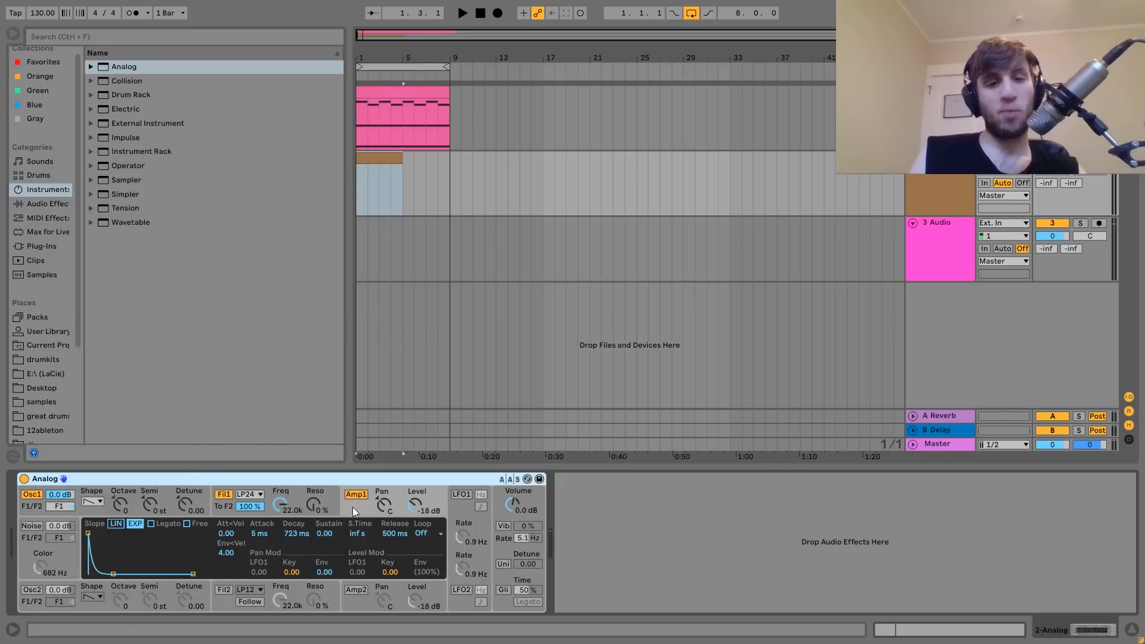
{"action": "left_click", "coordinate": [308, 489]}
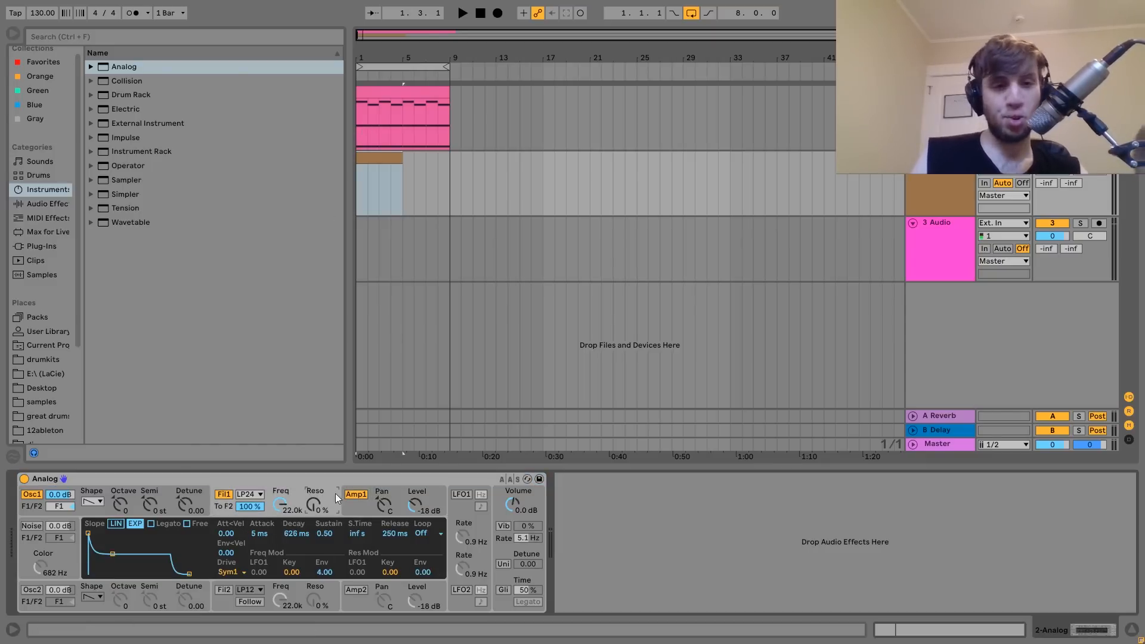
{"action": "left_click", "coordinate": [355, 510]}
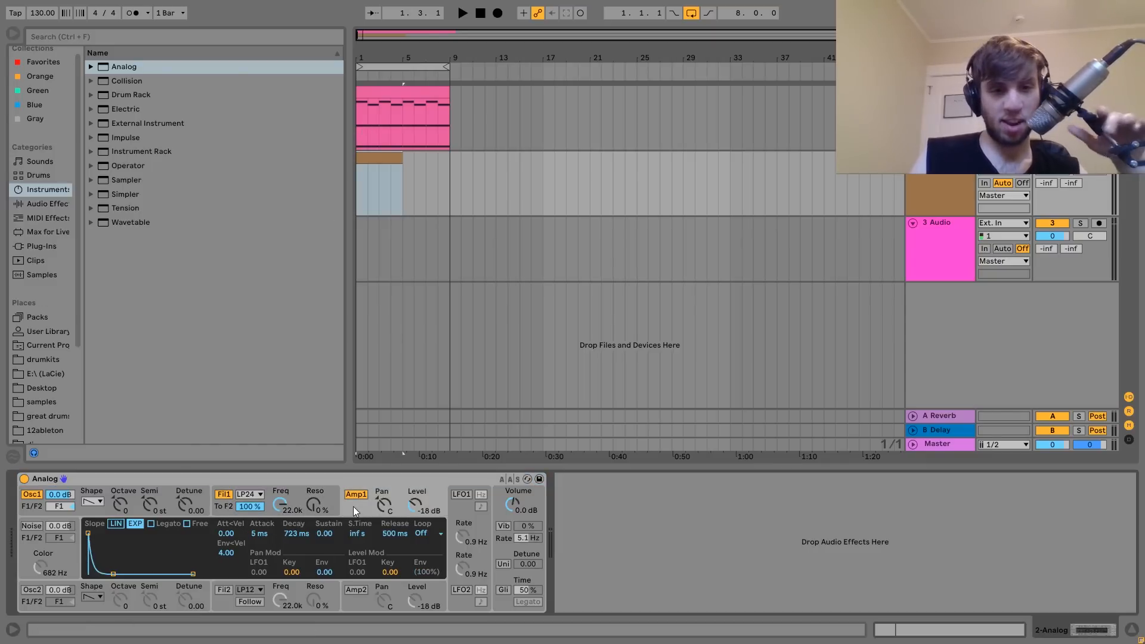
{"action": "left_click", "coordinate": [499, 514]}
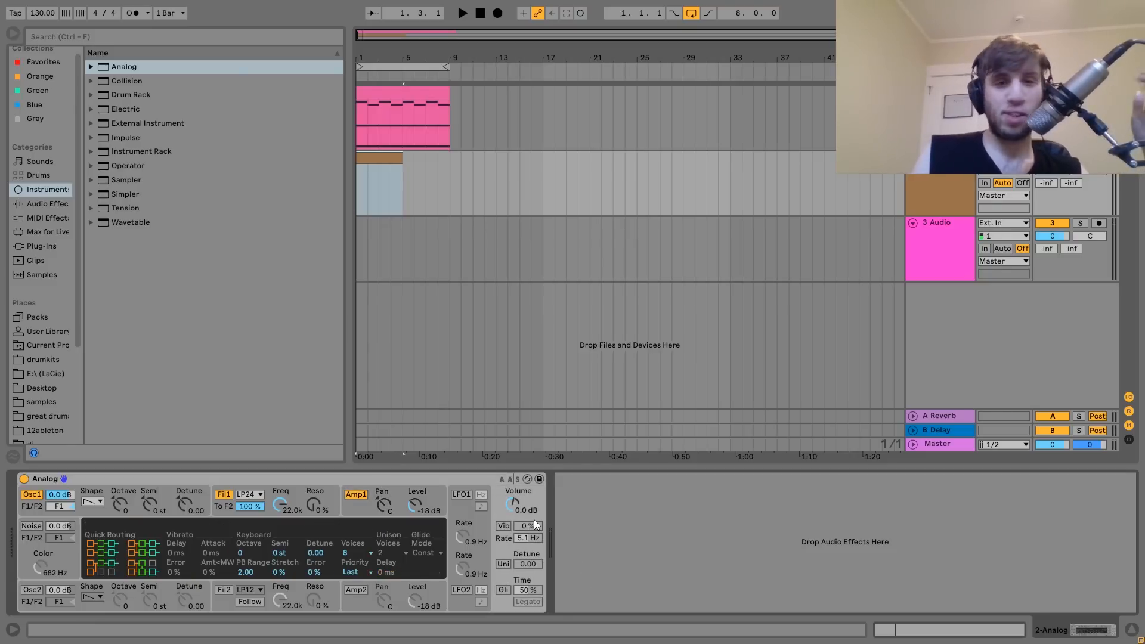
- Enter a sixteenth-note G#1 at the start of the Analog clip and repeat it to fill the first beat
{"action": "double_click", "coordinate": [392, 155]}
{"action": "double_click", "coordinate": [225, 395]}
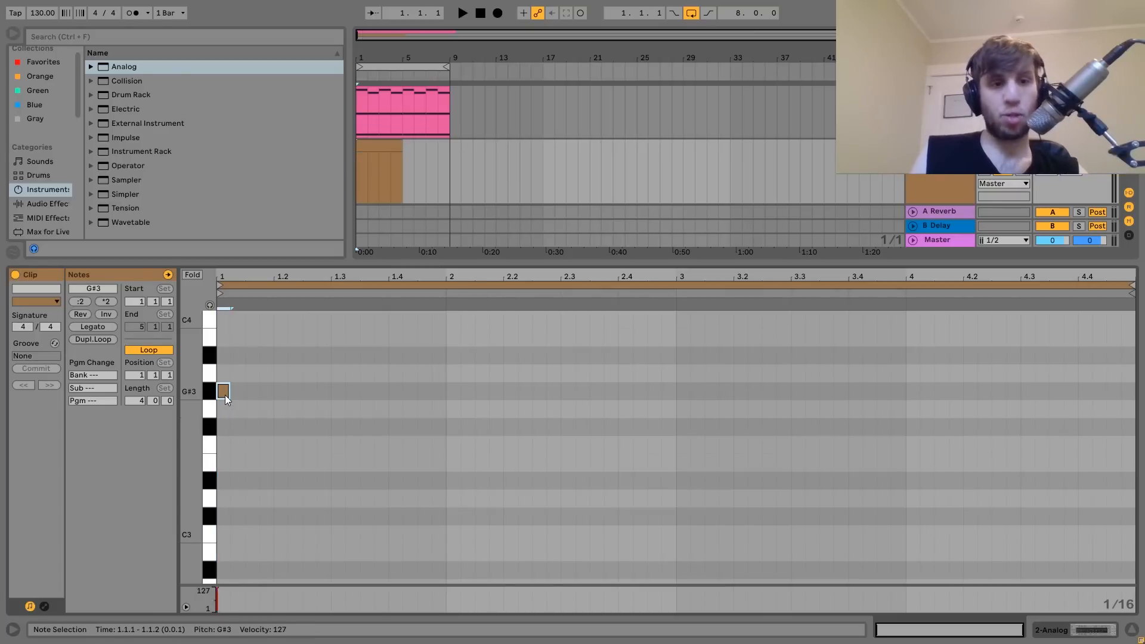
{"action": "key", "text": "shift+Down"}
{"action": "key", "text": "shift+Down"}
{"action": "key", "text": "ctrl+d"}
{"action": "key", "text": "ctrl+d"}
{"action": "key", "text": "ctrl+d"}
- Duplicate the group of four G#1 notes until sixteenth notes fill exactly the first bar
{"action": "key", "text": "ctrl+a"}
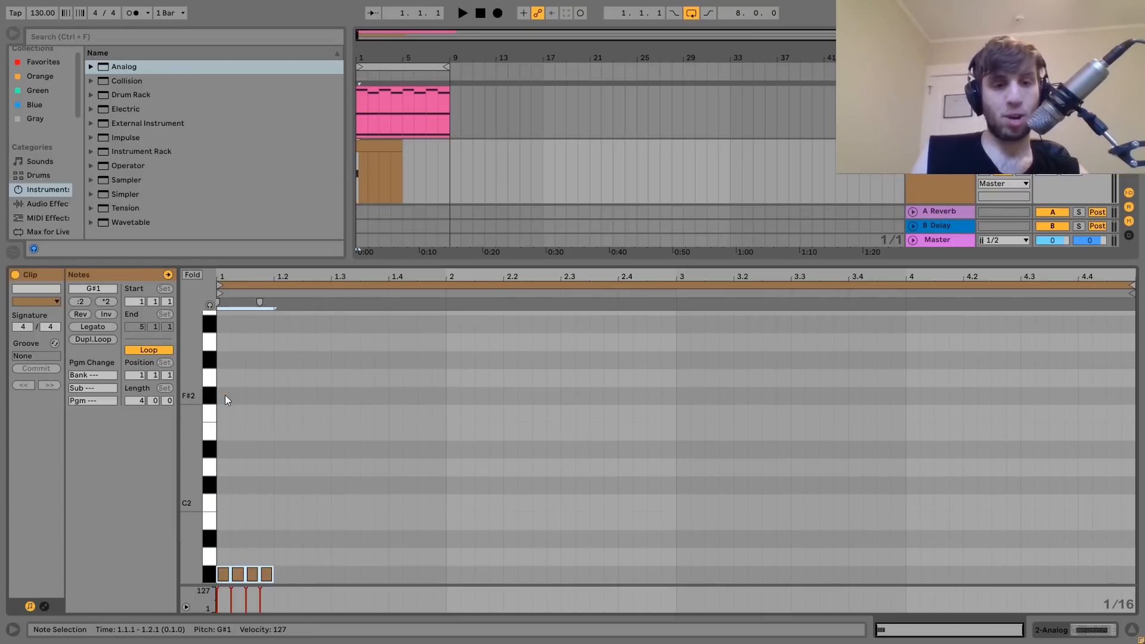
{"action": "key", "text": "ctrl+d"}
{"action": "key", "text": "ctrl+d"}
{"action": "key", "text": "ctrl+d"}
{"action": "key", "text": "ctrl+d"}
{"action": "key", "text": "ctrl+z"}
{"action": "key", "text": "ctrl+z"}
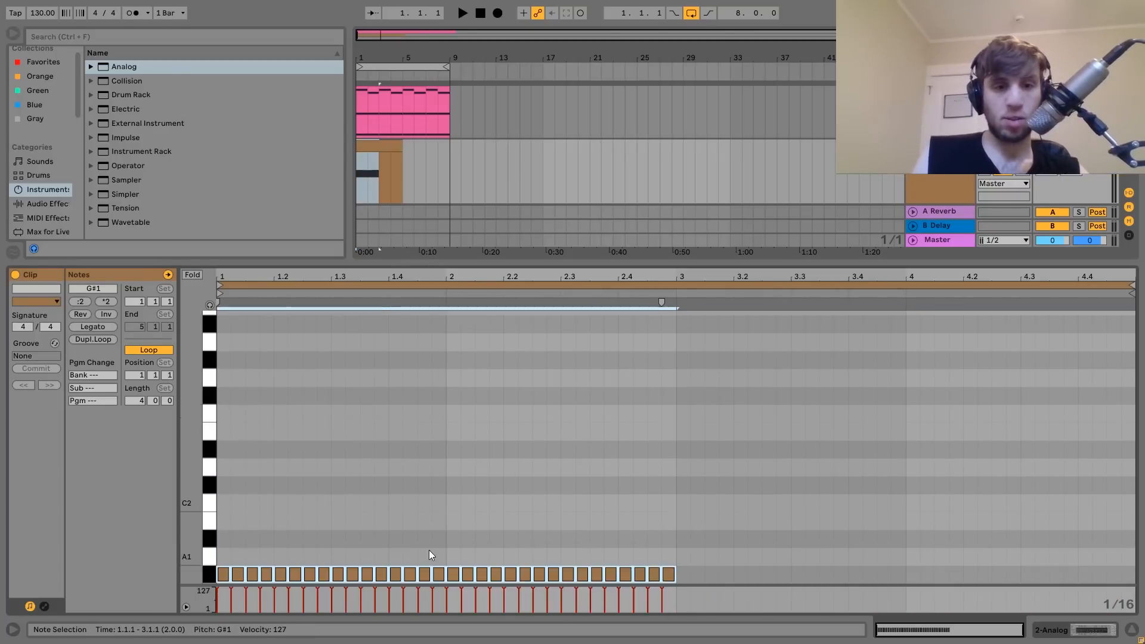
- Raise the third and ninth notes to G#2 and the sixth to A2, and audition the pattern
{"action": "left_click", "coordinate": [255, 573]}
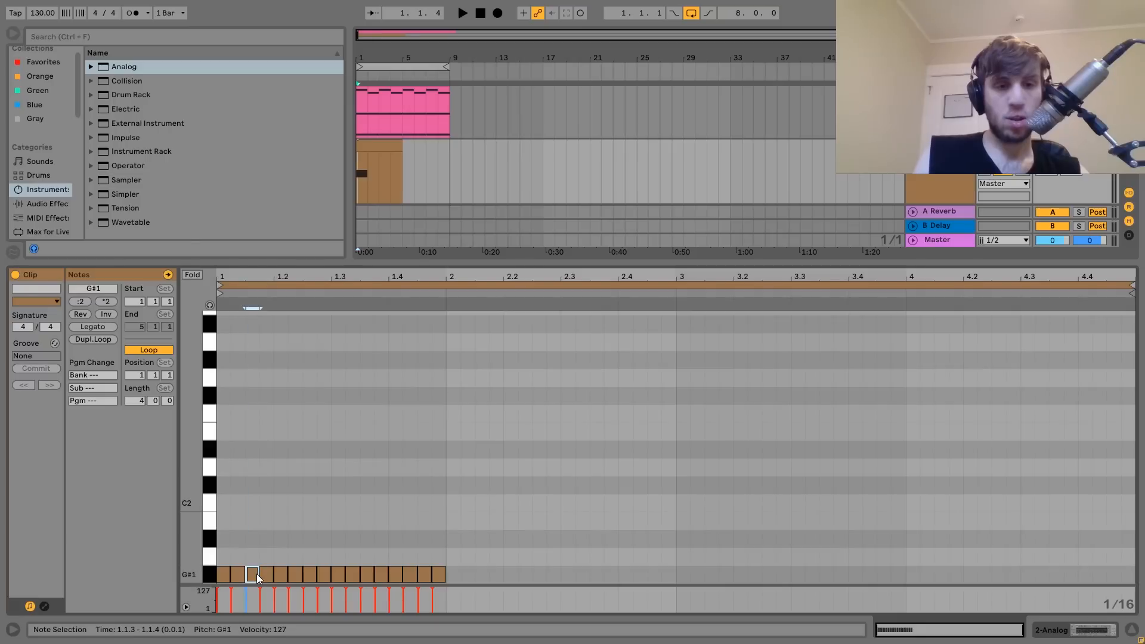
{"action": "key", "text": "shift+Up"}
{"action": "left_click", "coordinate": [299, 573]}
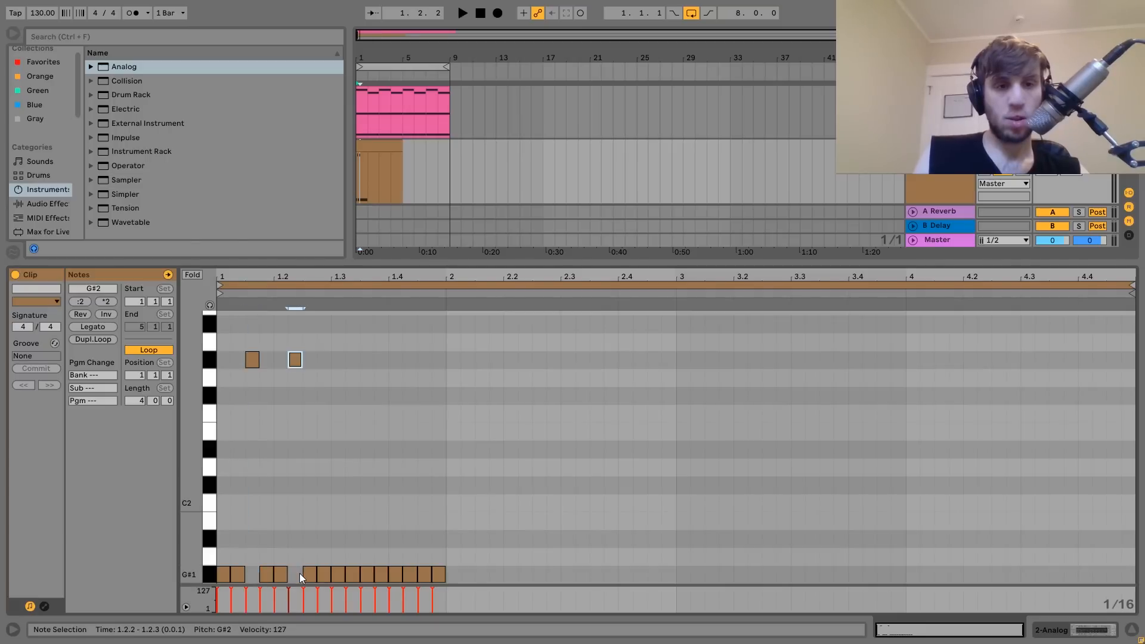
{"action": "key", "text": "Up"}
{"action": "left_click", "coordinate": [337, 575]}
{"action": "key", "text": "shift+Up"}
{"action": "key", "text": "space"}
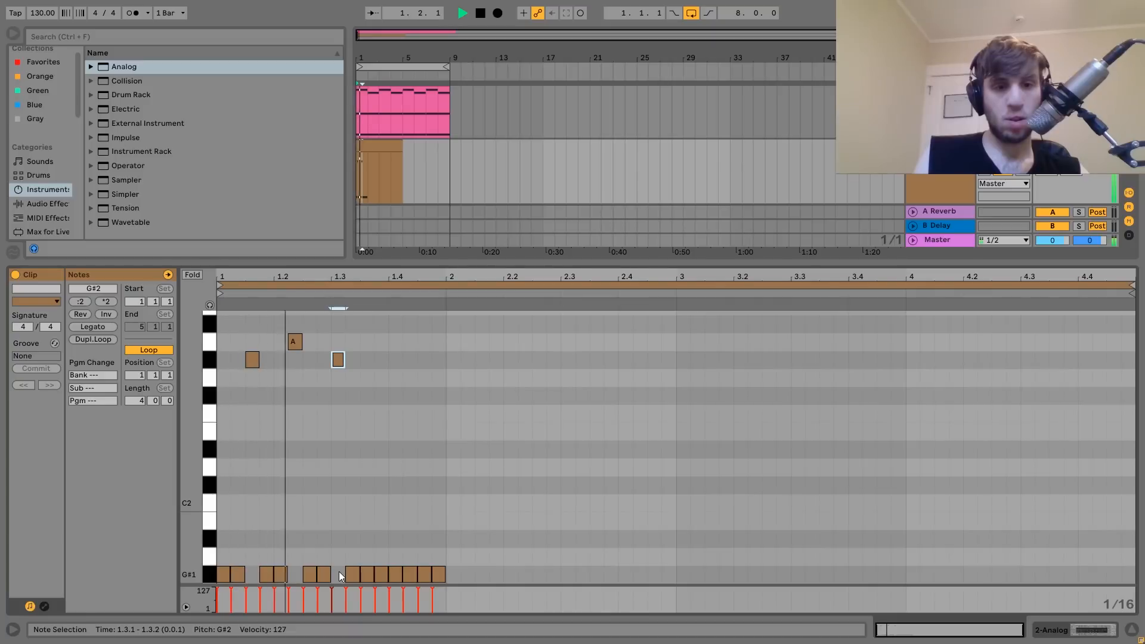
- Raise the twelfth note to A2 and the fourteenth to G#2, and play the pattern
{"action": "left_click", "coordinate": [381, 574]}
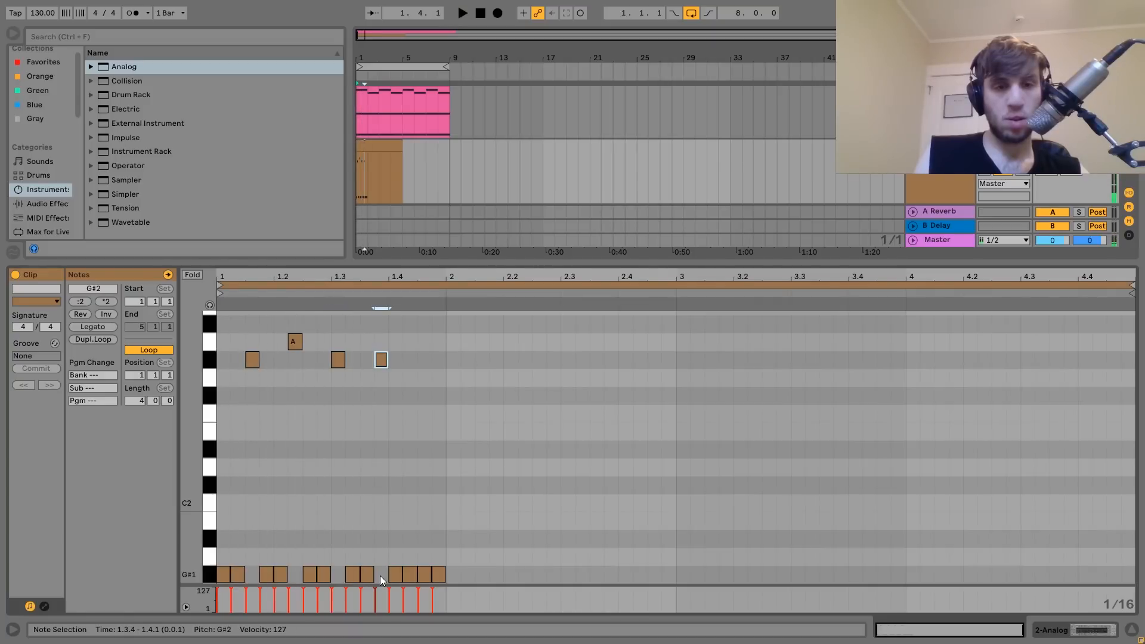
{"action": "key", "text": "Up"}
{"action": "left_click", "coordinate": [410, 574]}
{"action": "key", "text": "shift+Up"}
{"action": "key", "text": "space"}
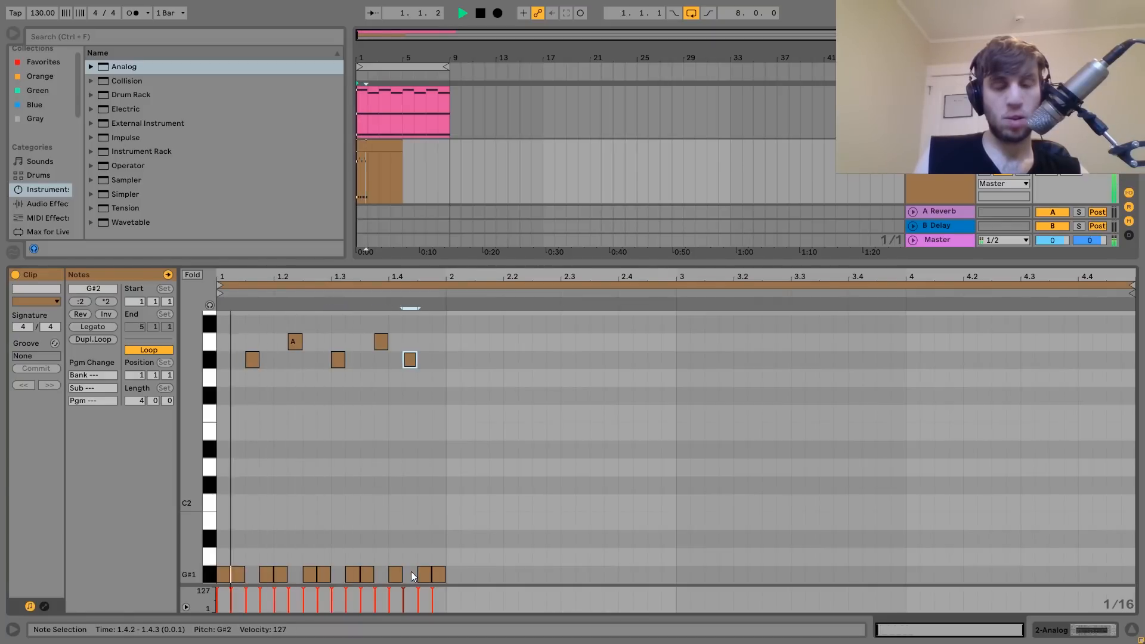
- Trim the Analog clip to a length of one bar
{"action": "left_click", "coordinate": [398, 148]}
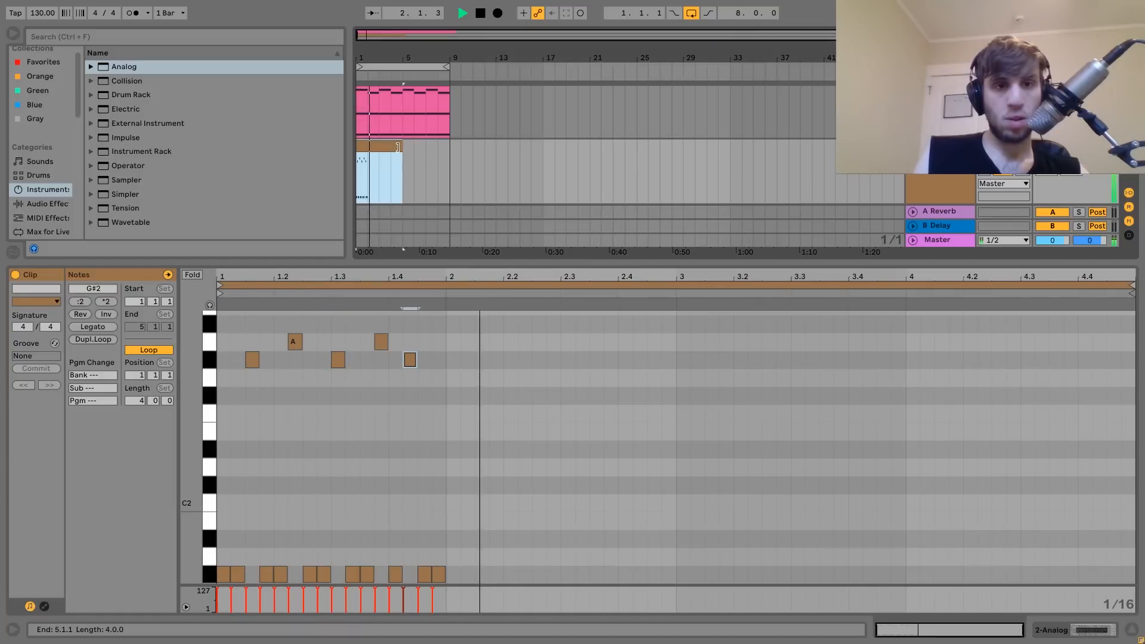
{"action": "left_click_drag", "start_coordinate": [398, 147], "coordinate": [368, 146]}
{"action": "key", "text": "space"}
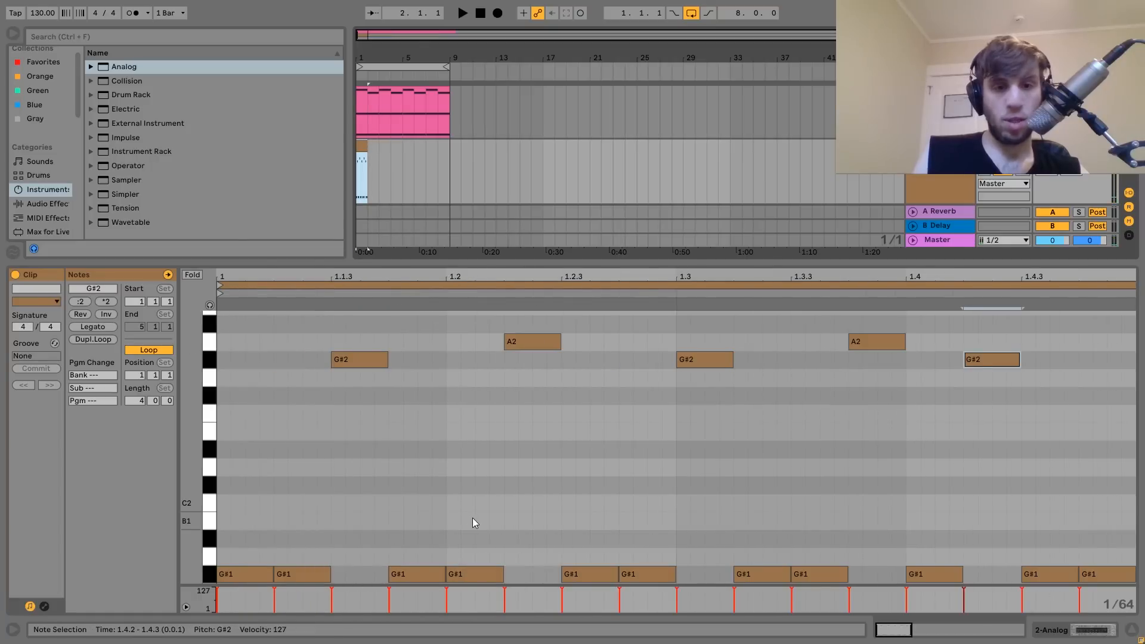
- Shorten all notes in the clip slightly to leave gaps between them, and play the result
{"action": "left_click", "coordinate": [472, 517]}
{"action": "key", "text": "ctrl+a"}
{"action": "key", "text": "shift+Left"}
{"action": "key", "text": "space"}
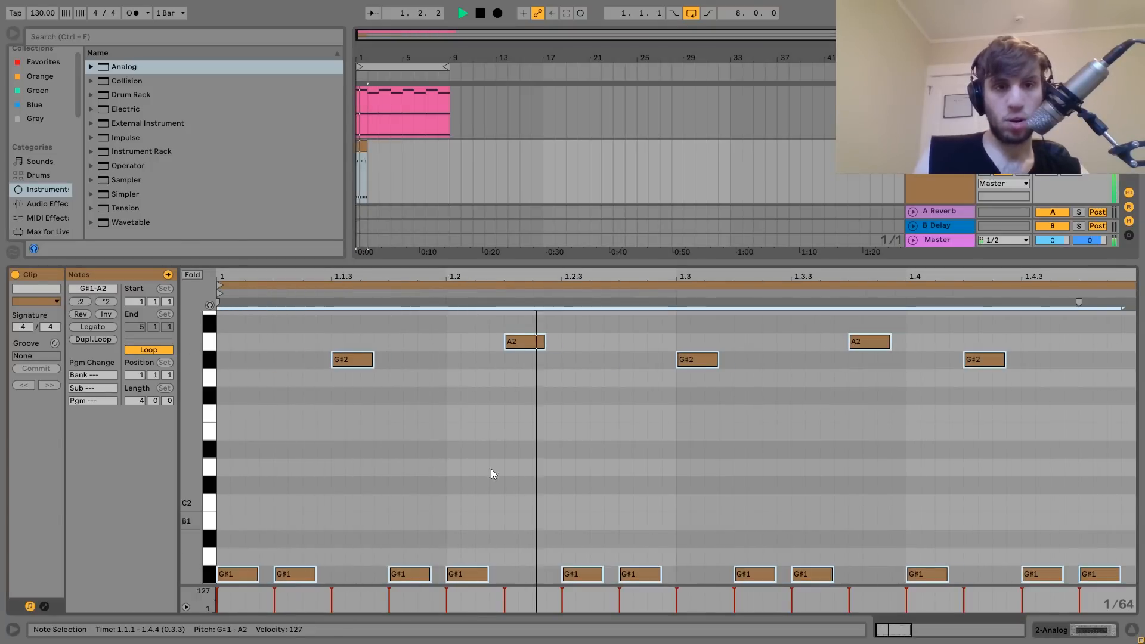
- Duplicate the one-bar Analog clip until it fills all eight bars under the chord clip
{"action": "left_click", "coordinate": [359, 146]}
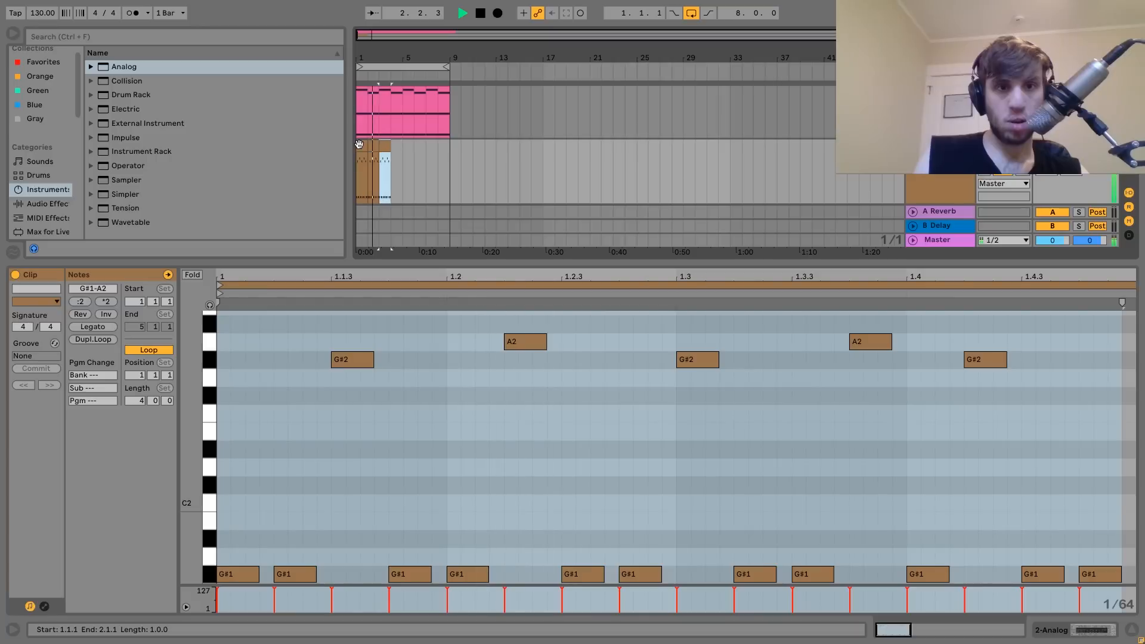
{"action": "key", "text": "ctrl+d"}
{"action": "key", "text": "ctrl+d"}
{"action": "key", "text": "ctrl+d"}
{"action": "key", "text": "ctrl+d"}
{"action": "key", "text": "ctrl+d"}
{"action": "left_click", "coordinate": [359, 145]}
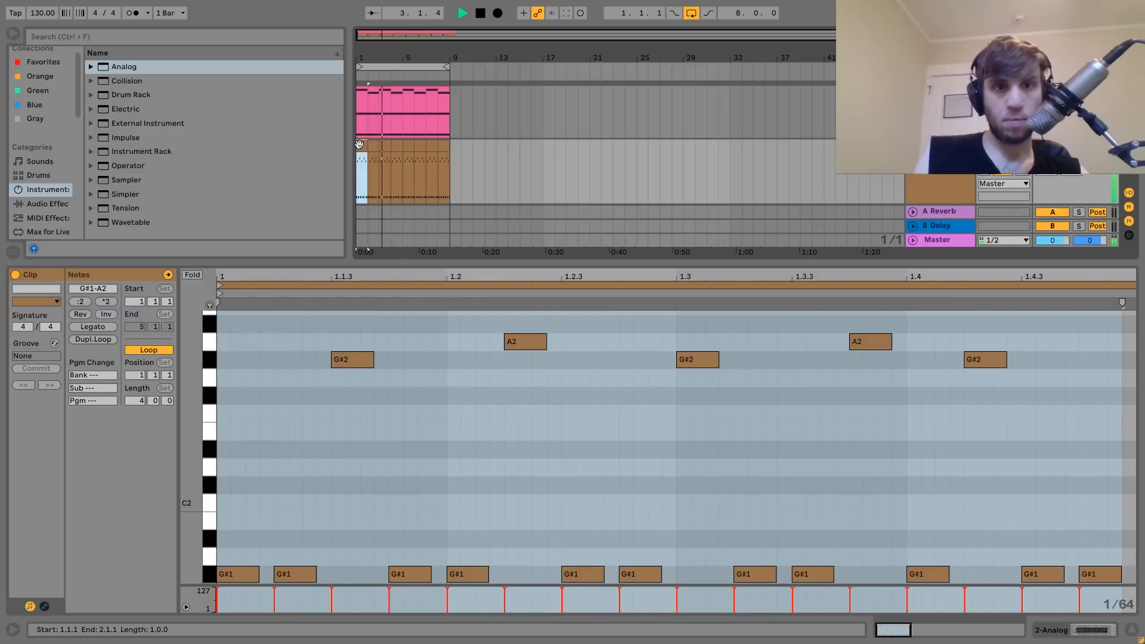
- Set the release of Analog's Amp1 envelope to 5 ms and play the arrangement
{"action": "left_click", "coordinate": [948, 174]}
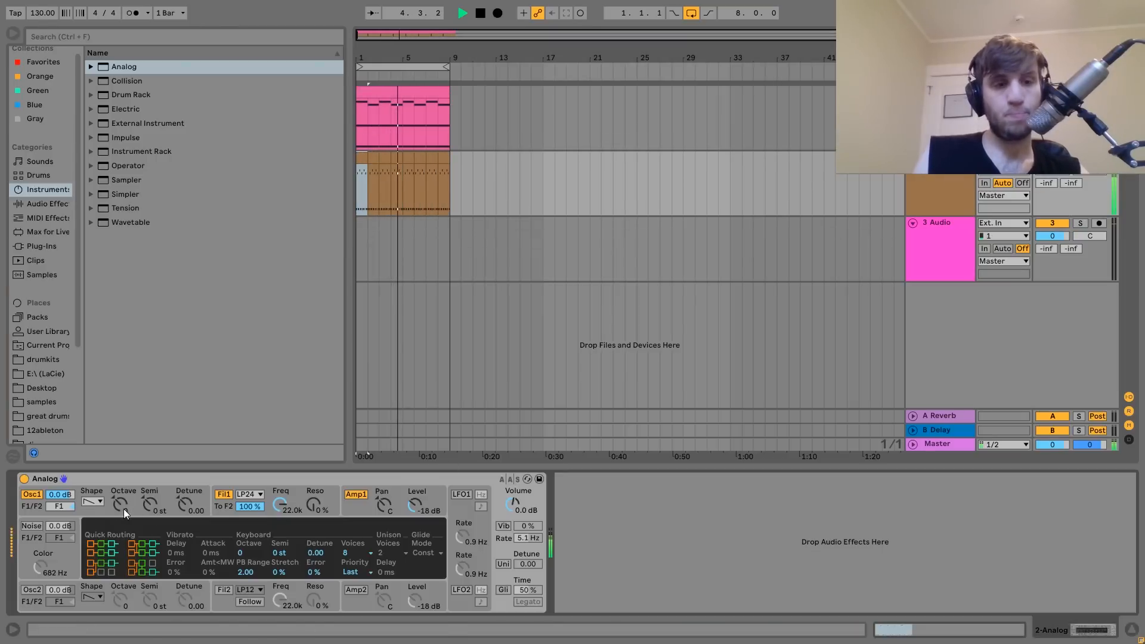
{"action": "key", "text": "space"}
{"action": "left_click", "coordinate": [352, 507]}
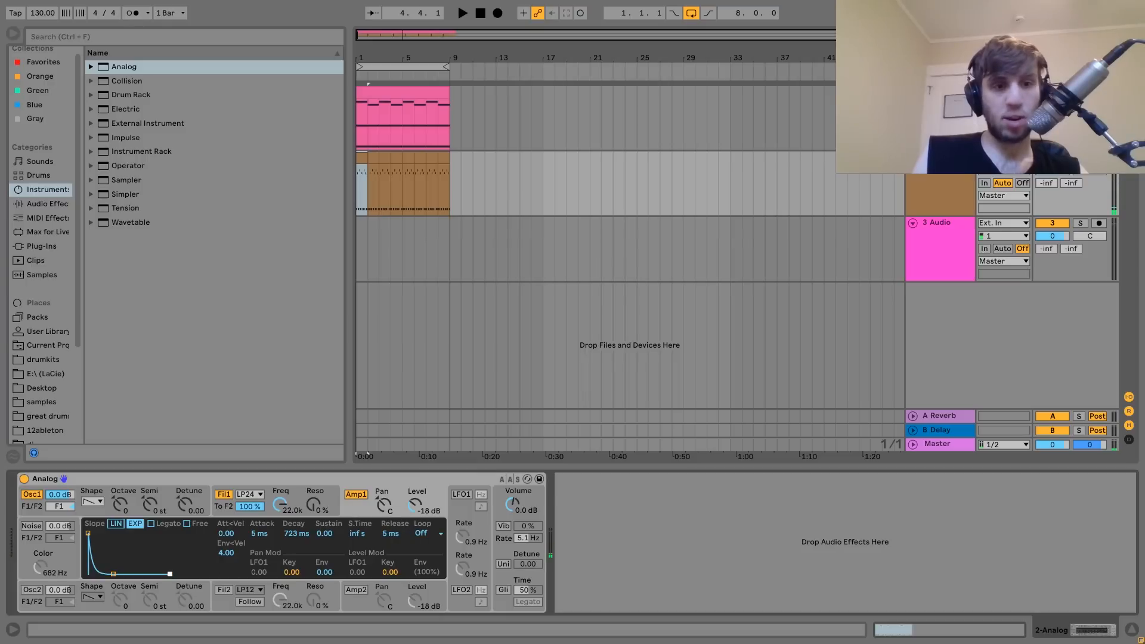
{"action": "key", "text": "space"}
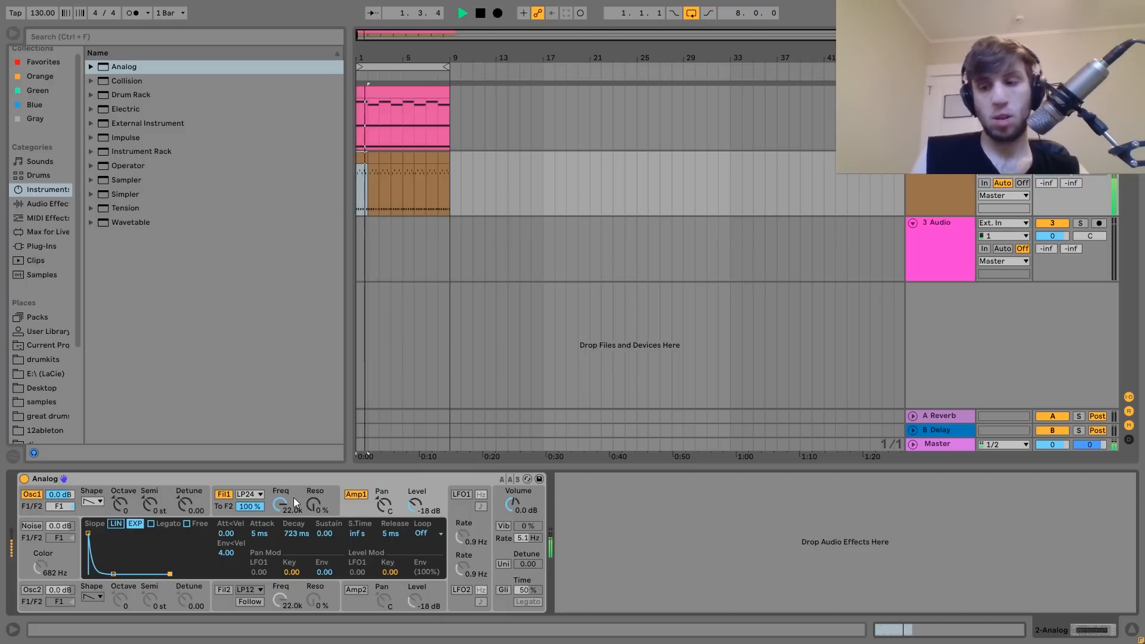
- Change Analog's first filter to Band-pass 12dB/oct with a frequency of 78 and 63% resonance
{"action": "left_click", "coordinate": [254, 493]}
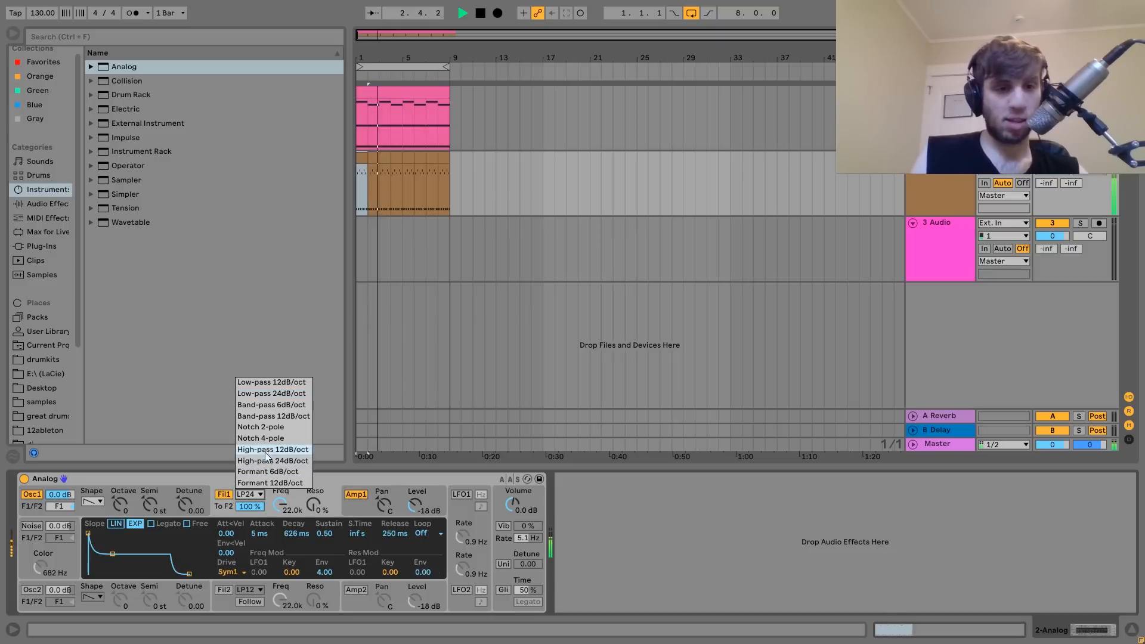
{"action": "left_click", "coordinate": [270, 416]}
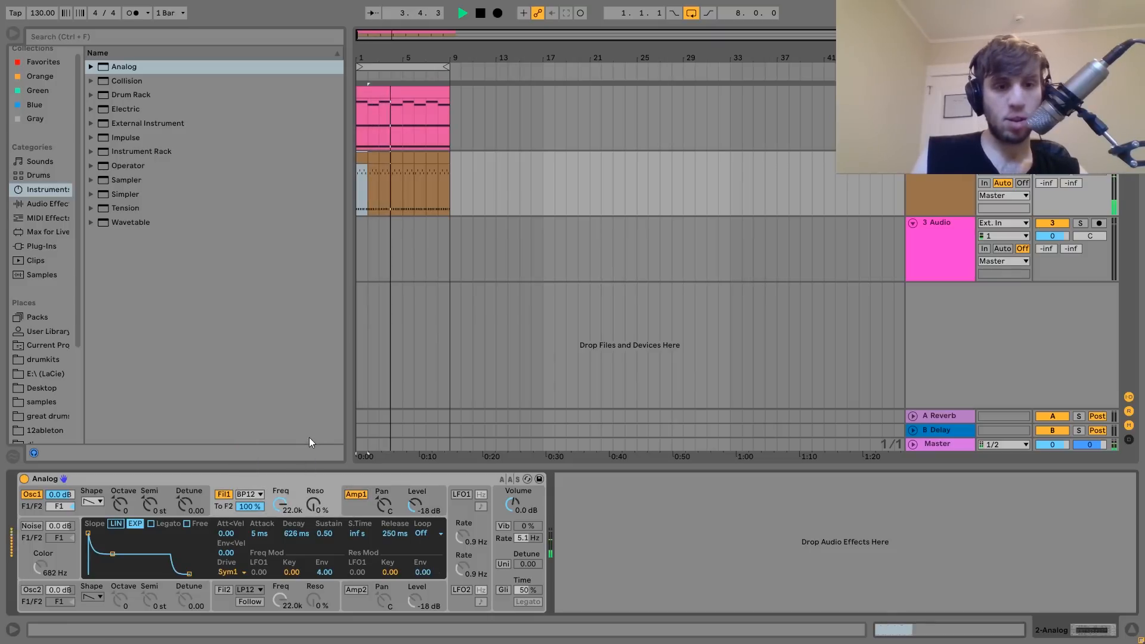
{"action": "left_click_drag", "start_coordinate": [313, 503], "coordinate": [280, 572]}
{"action": "key", "text": "space"}
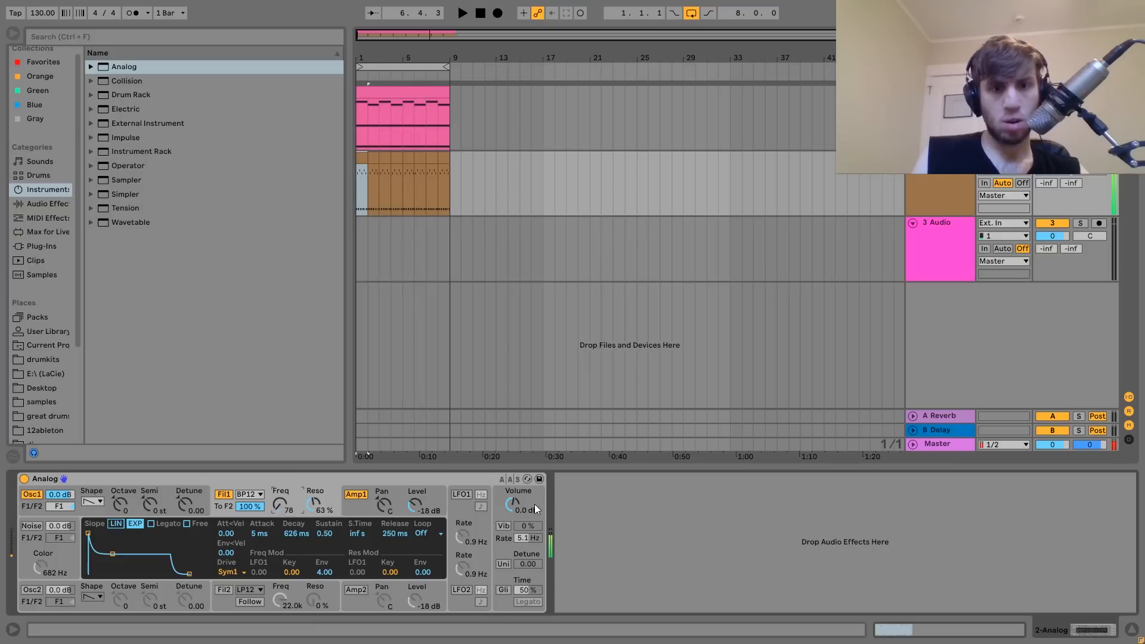
- Lower Analog's overall volume to -8.8 dB and audition the loop
{"action": "left_click_drag", "start_coordinate": [535, 509], "coordinate": [535, 525]}
{"action": "key", "text": "space"}
{"action": "key", "text": "space"}
- Set Filter 1's frequency to 162 and resonance to 60%, with envelope decay 2.64 s, sustain 0.06 and frequency envelope modulation 1.16
{"action": "mouse_move", "coordinate": [283, 505]}
{"action": "left_mouse_down"}
{"action": "mouse_move", "coordinate": [282, 517]}
{"action": "mouse_move", "coordinate": [313, 504]}
{"action": "mouse_move", "coordinate": [285, 498]}
{"action": "mouse_move", "coordinate": [313, 499]}
{"action": "mouse_move", "coordinate": [291, 519]}
{"action": "mouse_move", "coordinate": [325, 547]}
{"action": "mouse_move", "coordinate": [290, 528]}
{"action": "mouse_move", "coordinate": [279, 493]}
{"action": "left_mouse_up"}
{"action": "left_click", "coordinate": [260, 495]}
{"action": "left_click", "coordinate": [326, 574]}
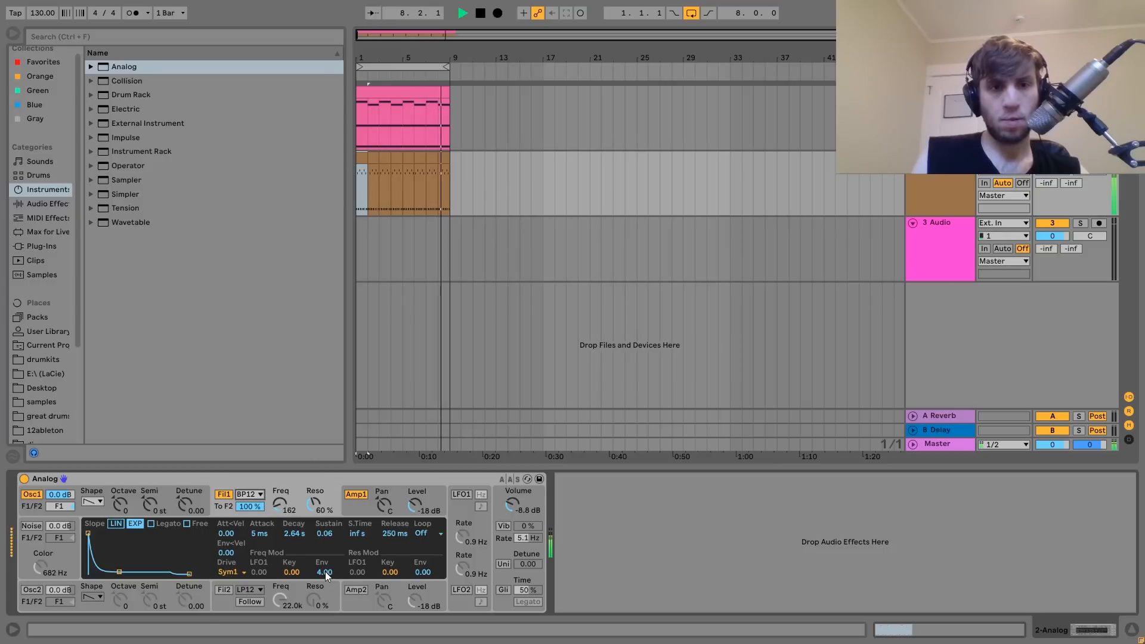
{"action": "left_click", "coordinate": [325, 572]}
{"action": "left_click_drag", "start_coordinate": [324, 573], "coordinate": [324, 588]}
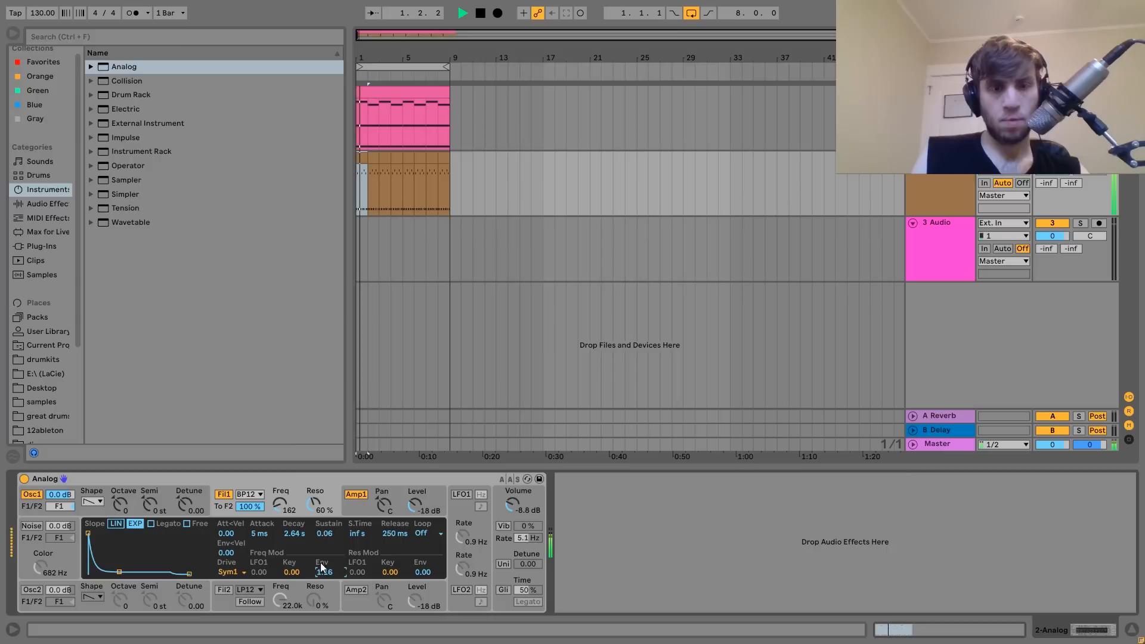
- Set Filter 1's frequency to 235 and its frequency envelope modulation to 1.47, with envelope attack 38 ms and decay 2.99 s
{"action": "left_click", "coordinate": [280, 504]}
{"action": "left_click_drag", "start_coordinate": [280, 504], "coordinate": [279, 498]}
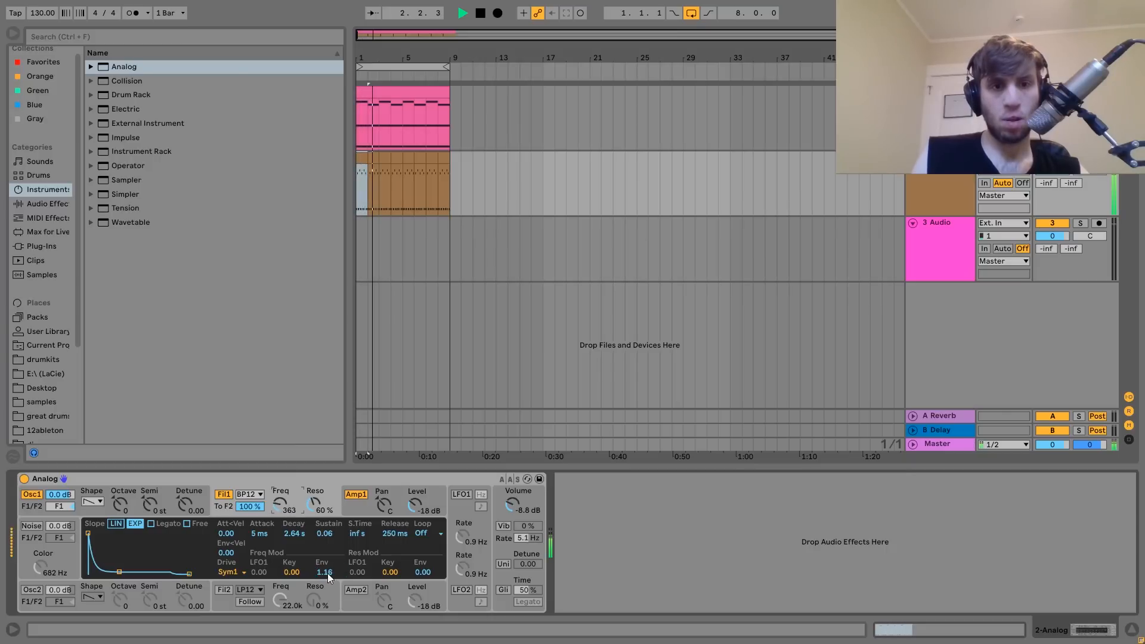
{"action": "left_click_drag", "start_coordinate": [327, 573], "coordinate": [316, 576]}
{"action": "left_click_drag", "start_coordinate": [261, 534], "coordinate": [277, 506]}
{"action": "left_click", "coordinate": [289, 536]}
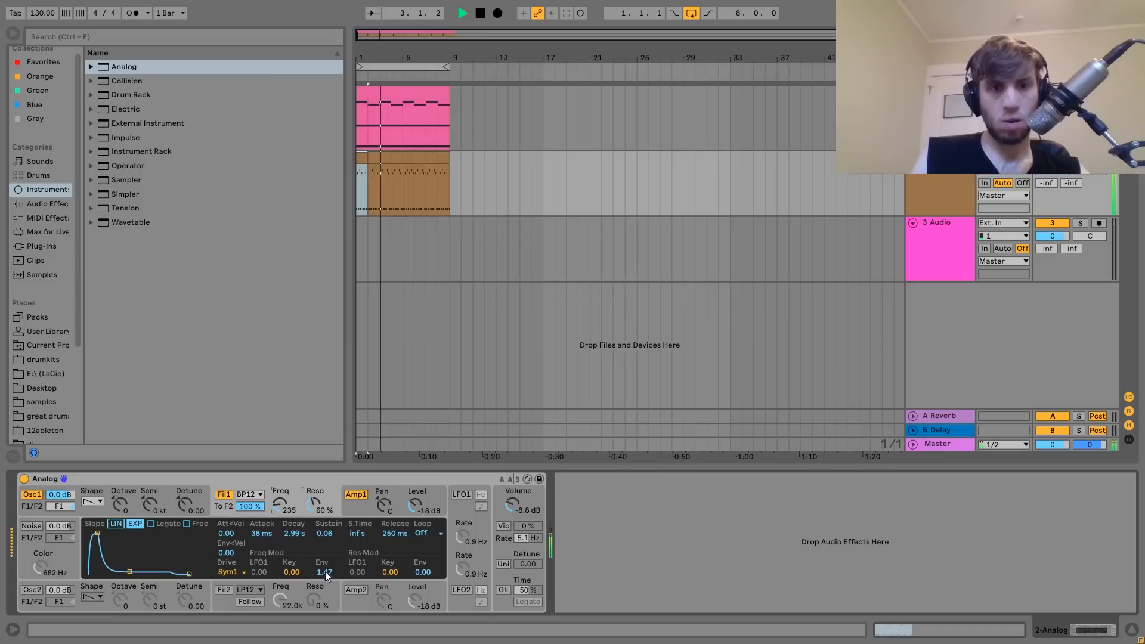
- Set Filter 1's frequency envelope modulation to 2.49 and its frequency to 130, and audition the loop
{"action": "left_click_drag", "start_coordinate": [325, 571], "coordinate": [325, 569]}
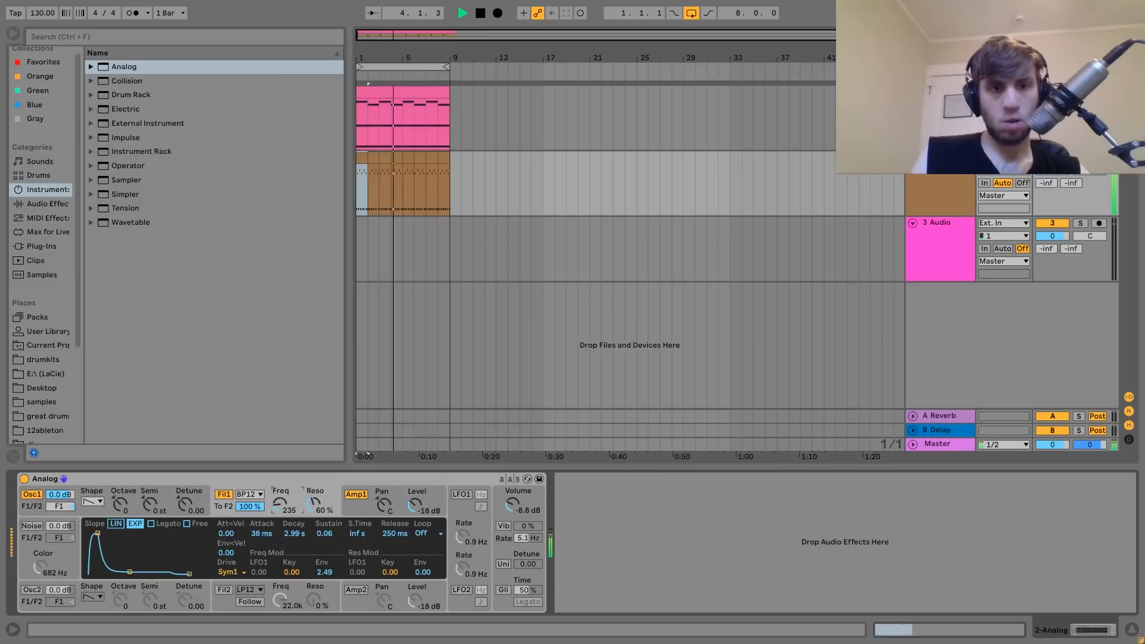
{"action": "left_click_drag", "start_coordinate": [284, 510], "coordinate": [284, 507]}
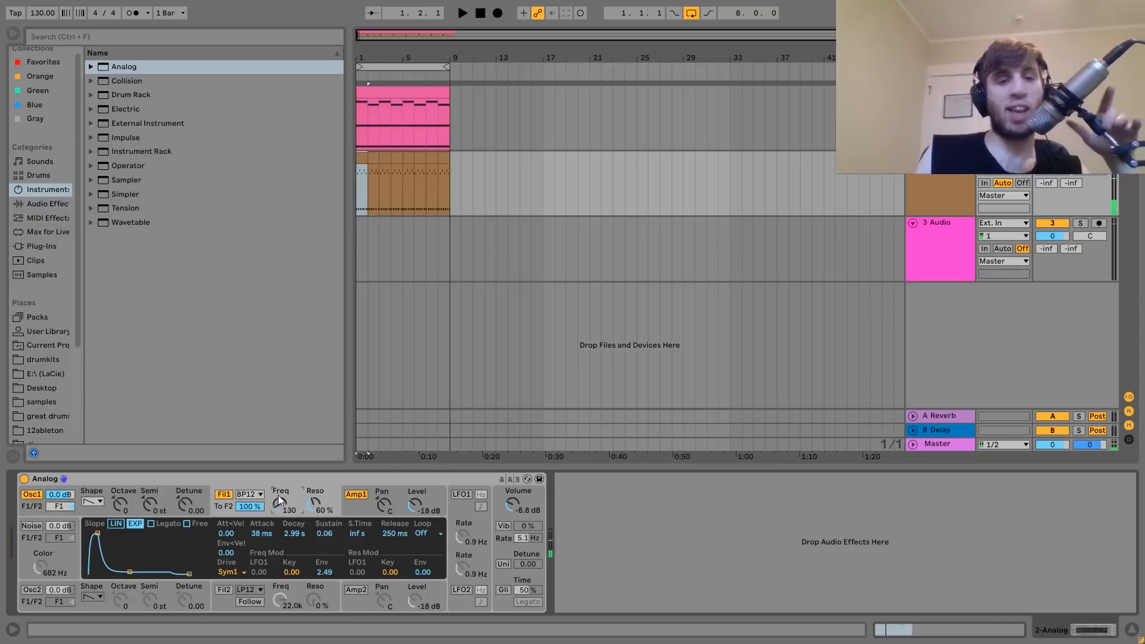
{"action": "key", "text": "space"}
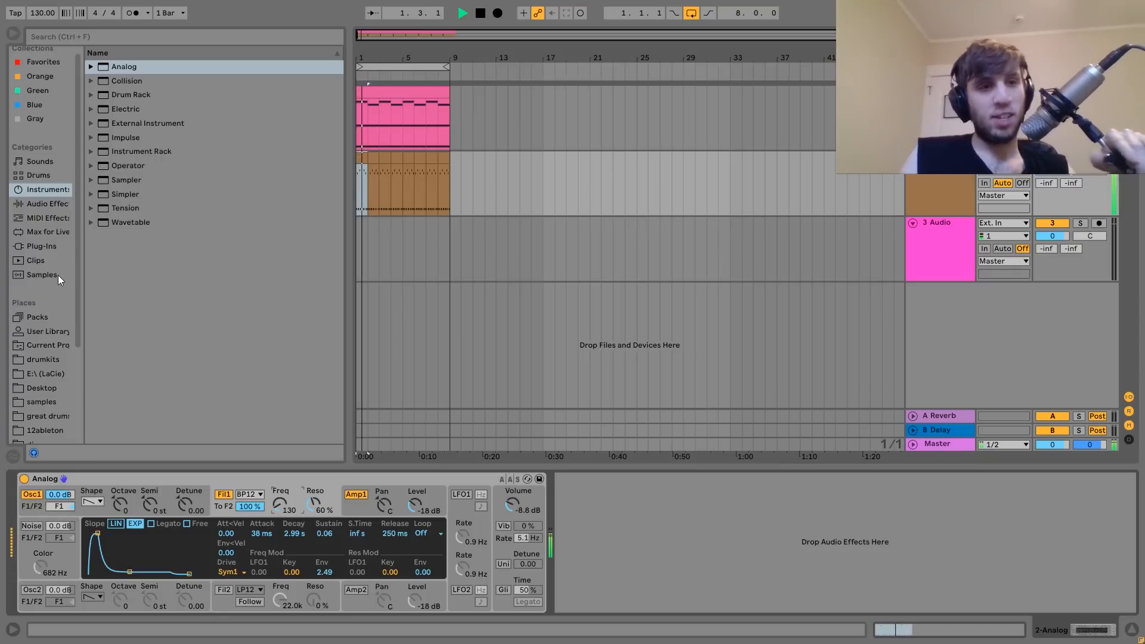
{"action": "key", "text": "space"}
- Add the Amp audio effect after Analog and play the loop through it
{"action": "left_click", "coordinate": [44, 204]}
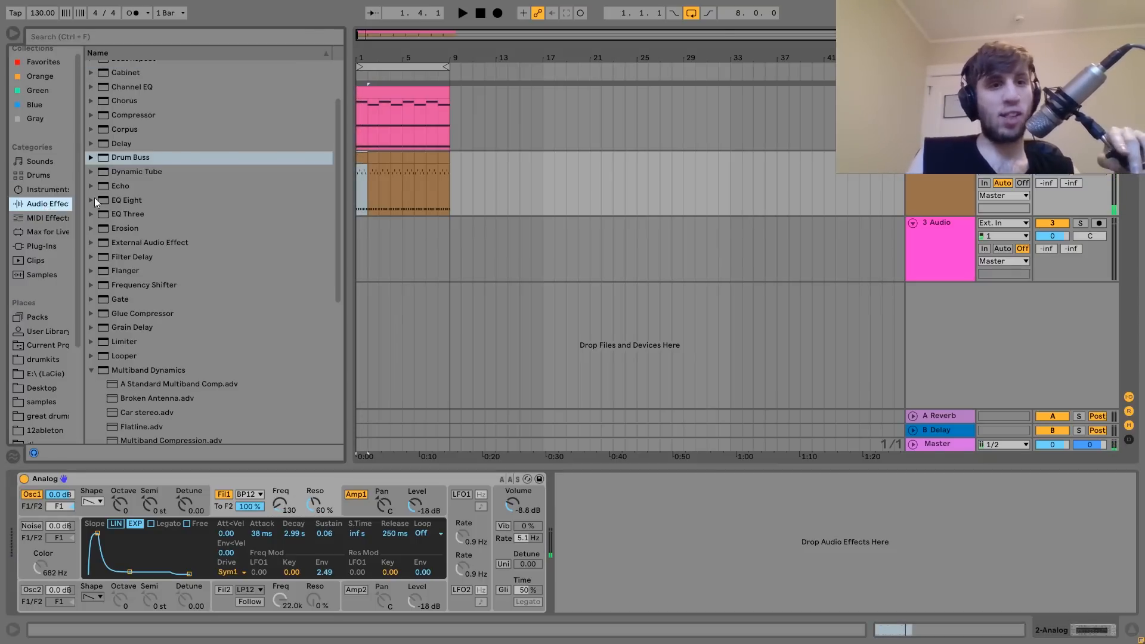
{"action": "scroll", "coordinate": [135, 186], "scroll_direction": "up", "scroll_amount": 3}
{"action": "left_click", "coordinate": [125, 67]}
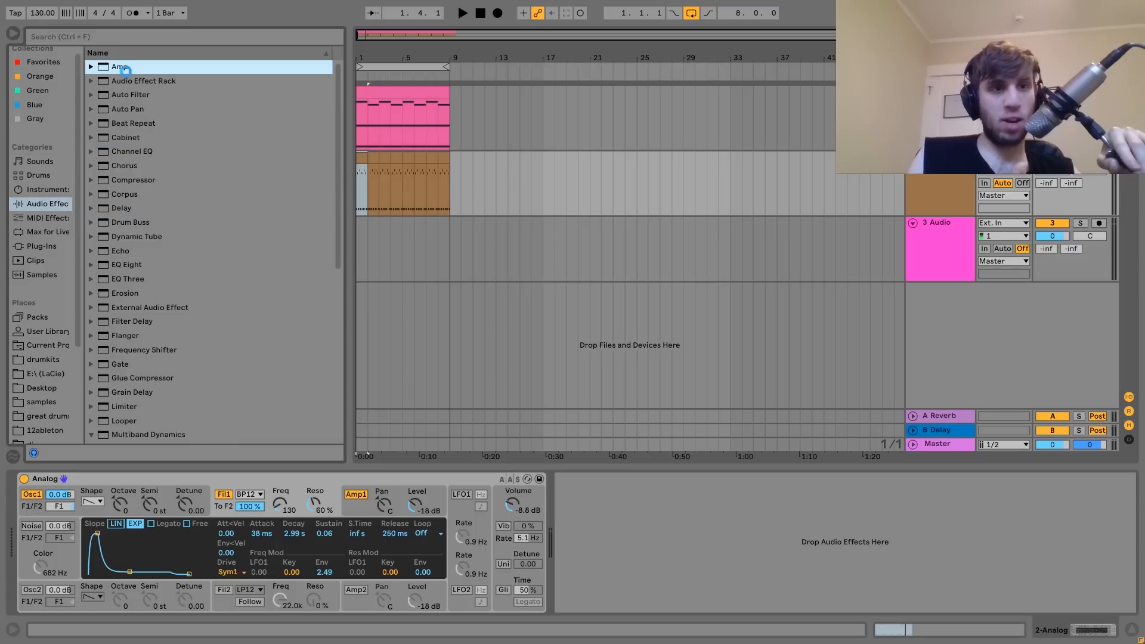
{"action": "key", "text": "space"}
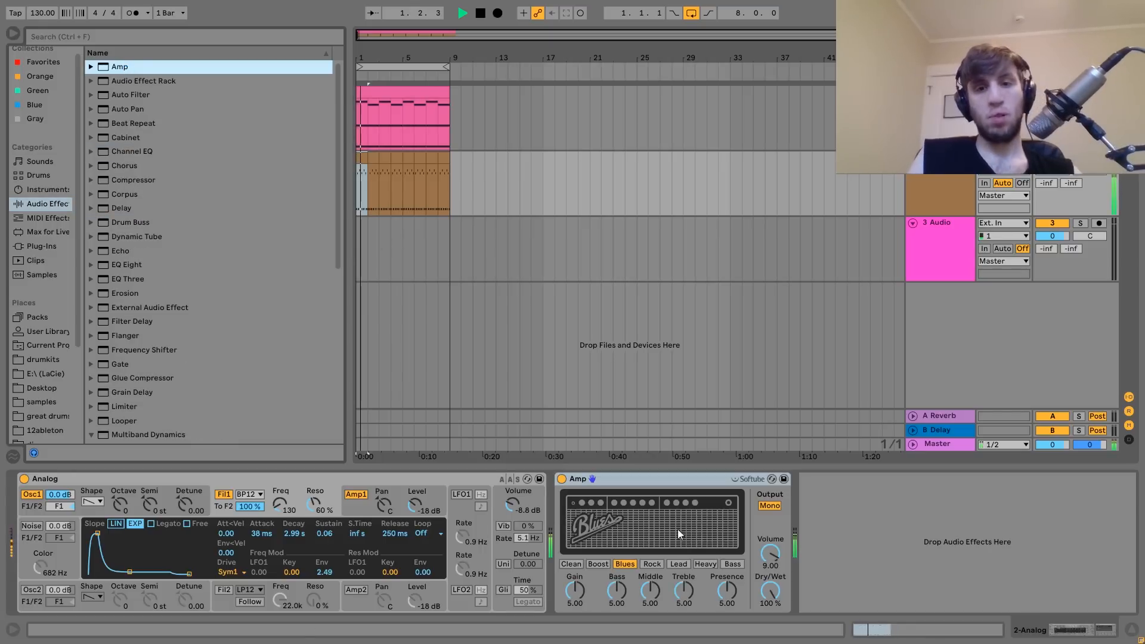
- Compare several Amp models during playback, settle on Boost and set Amp's output volume to 10.0
{"action": "left_click", "coordinate": [654, 565]}
{"action": "left_click", "coordinate": [594, 565]}
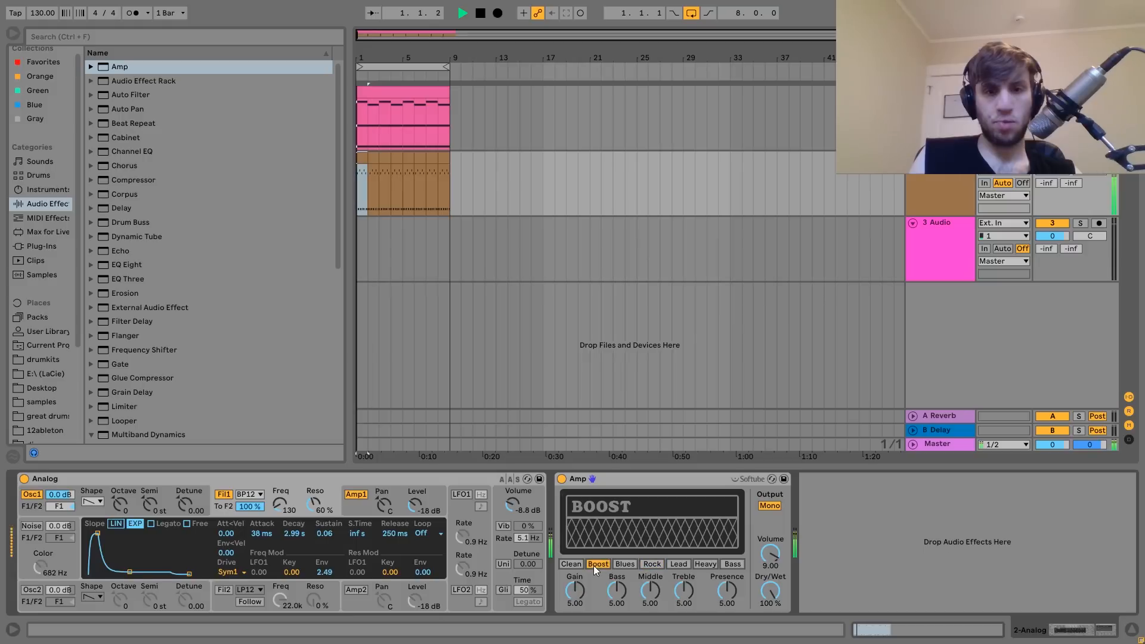
{"action": "left_click", "coordinate": [626, 564]}
{"action": "left_click", "coordinate": [571, 564]}
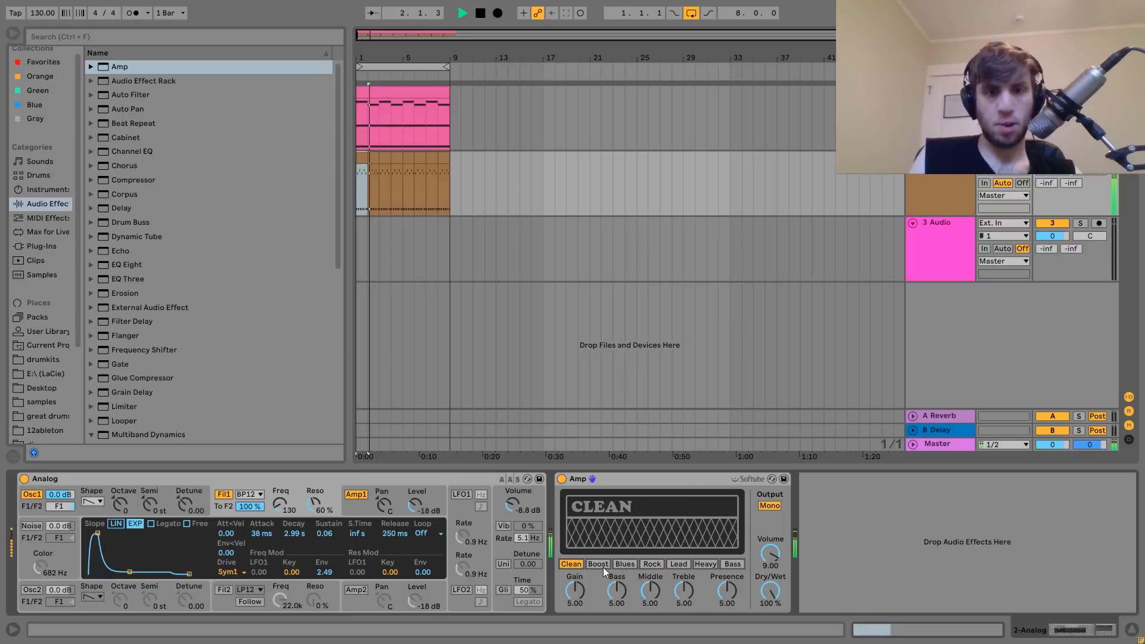
{"action": "left_click", "coordinate": [601, 564]}
{"action": "left_click_drag", "start_coordinate": [766, 556], "coordinate": [766, 531]}
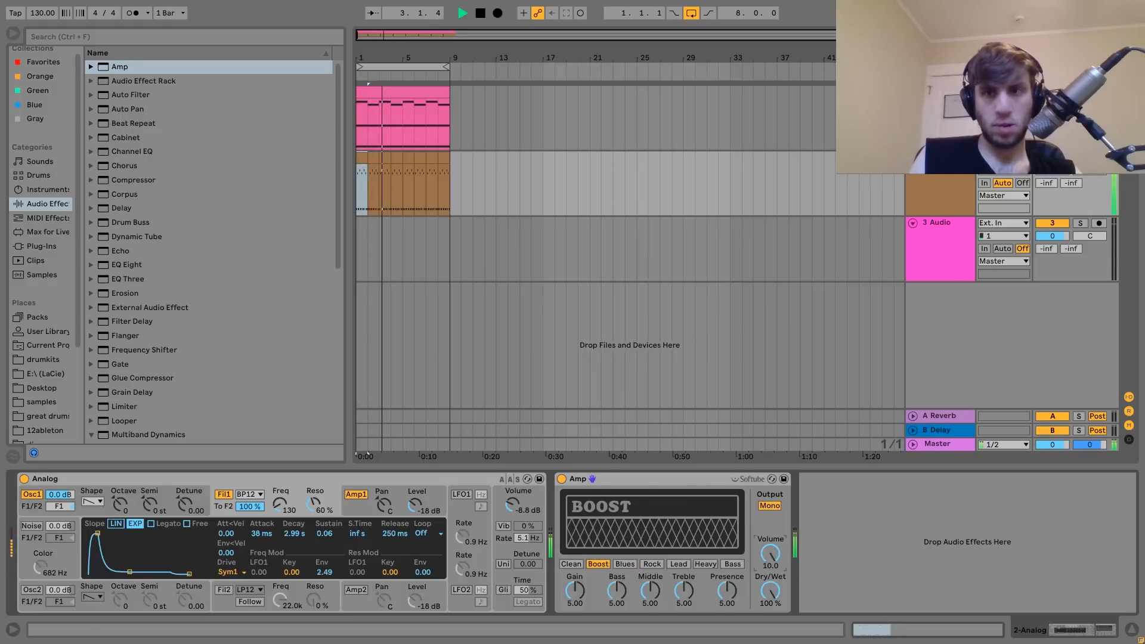
{"action": "key", "text": "space"}
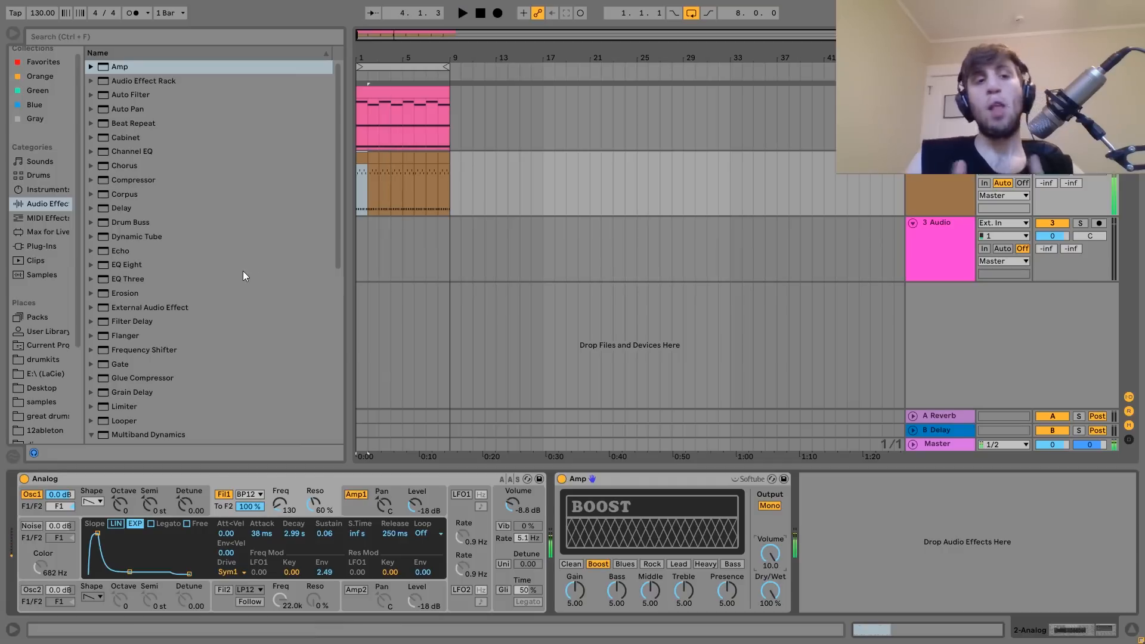
- Try Drum Buss after Amp with 13% crunch, 20.0 kHz damping and output at -6.63 dB
{"action": "double_click", "coordinate": [135, 225]}
{"action": "key", "text": "space"}
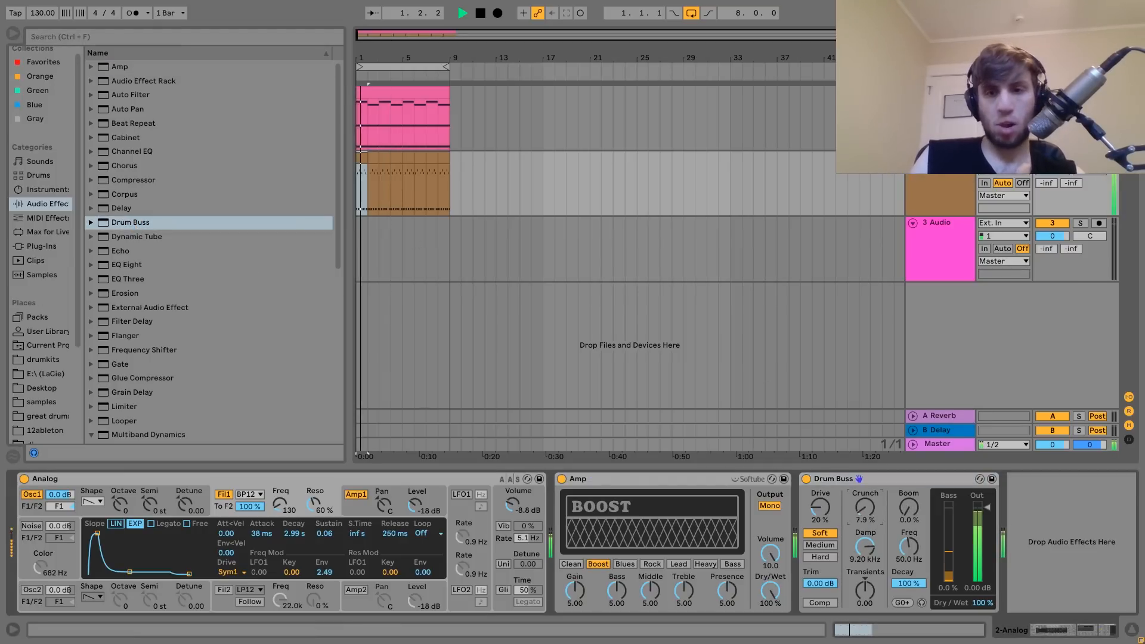
{"action": "left_click_drag", "start_coordinate": [865, 508], "coordinate": [865, 501]}
{"action": "left_click_drag", "start_coordinate": [868, 550], "coordinate": [867, 514]}
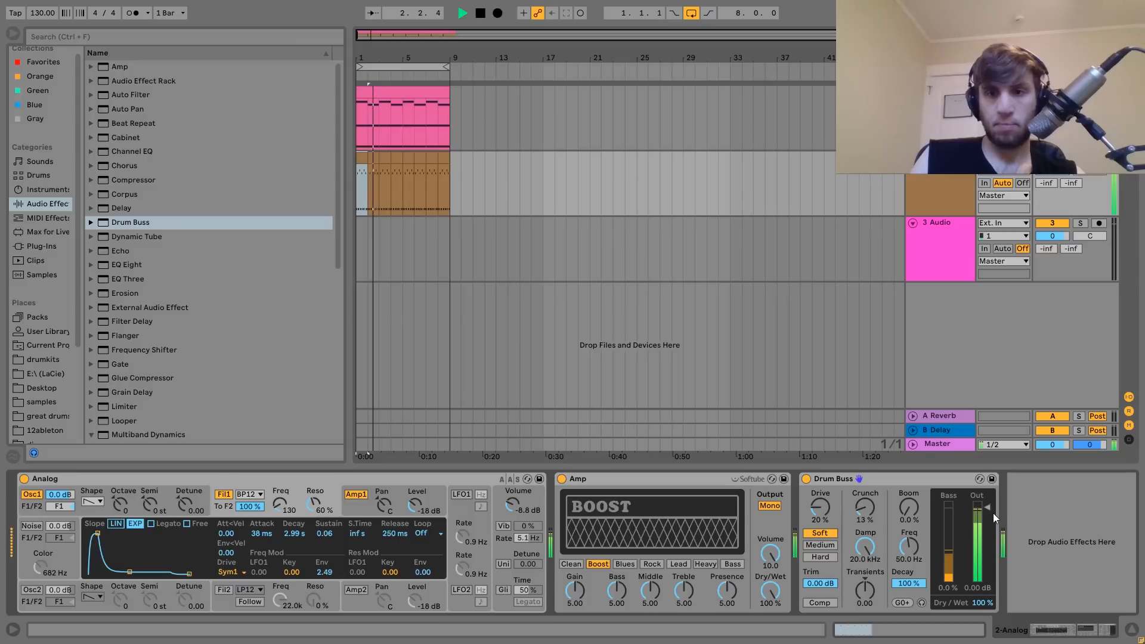
{"action": "left_click_drag", "start_coordinate": [990, 514], "coordinate": [985, 532]}
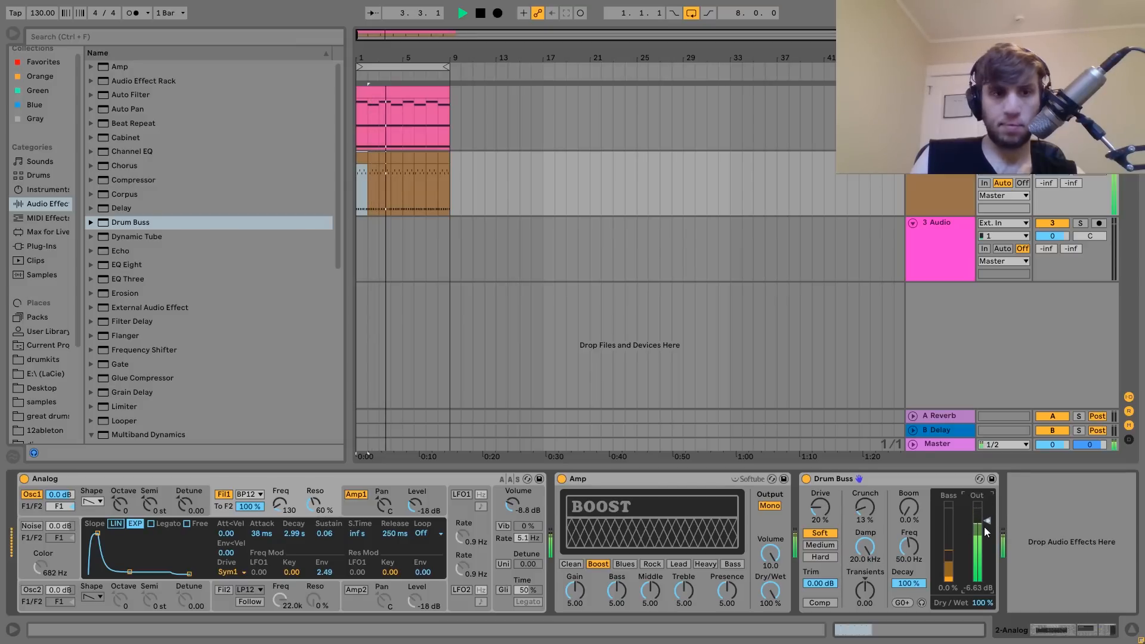
- Put the Echo effect after Amp in place of Drum Buss and set its dry/wet to 27%
{"action": "scroll", "coordinate": [238, 349], "scroll_direction": "down", "scroll_amount": 3}
{"action": "key", "text": "space"}
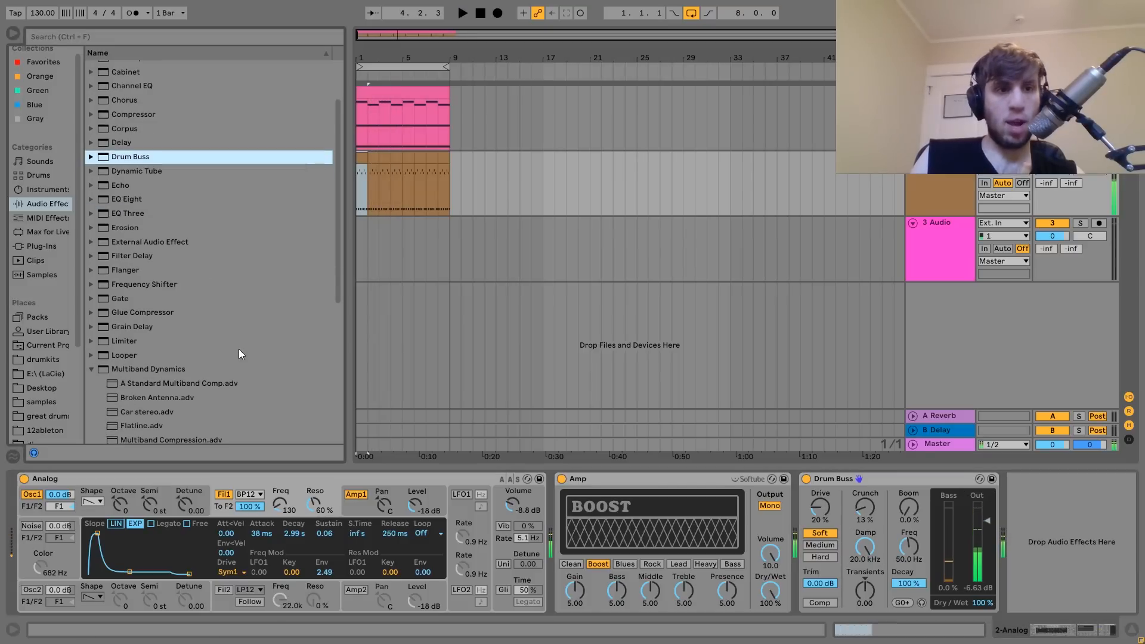
{"action": "double_click", "coordinate": [119, 185]}
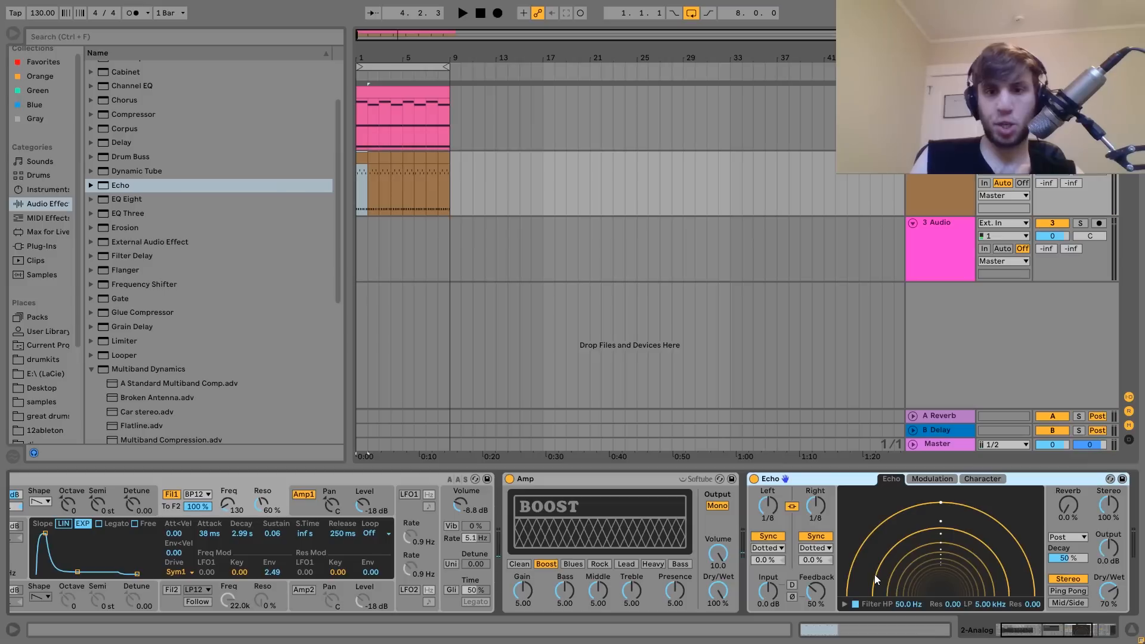
{"action": "key", "text": "space"}
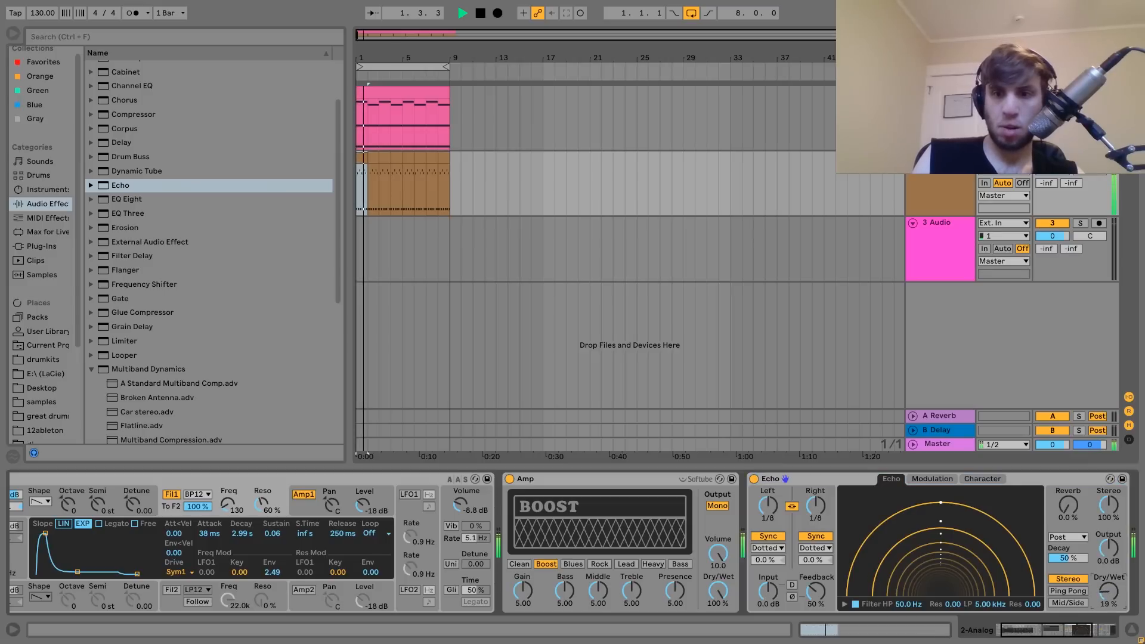
{"action": "key", "text": "space"}
{"action": "key", "text": "space"}
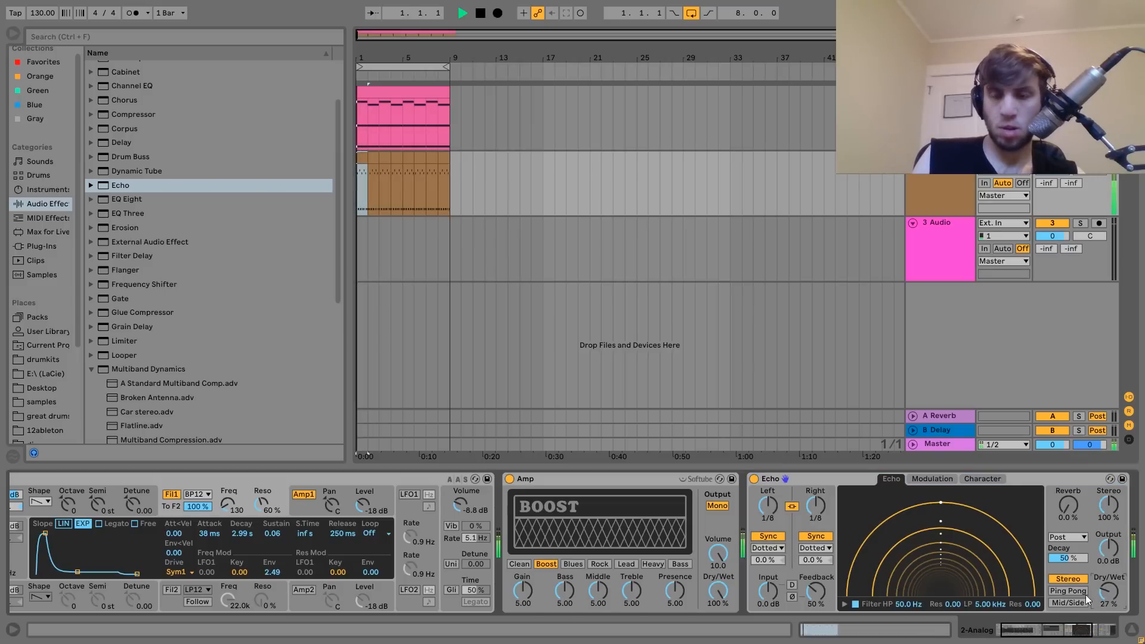
- Set Analog's filter envelope attack to 5 ms and Filter 1's frequency to 154, and show that frequency's automation
{"action": "scroll", "coordinate": [278, 546], "scroll_direction": "left", "scroll_amount": 2}
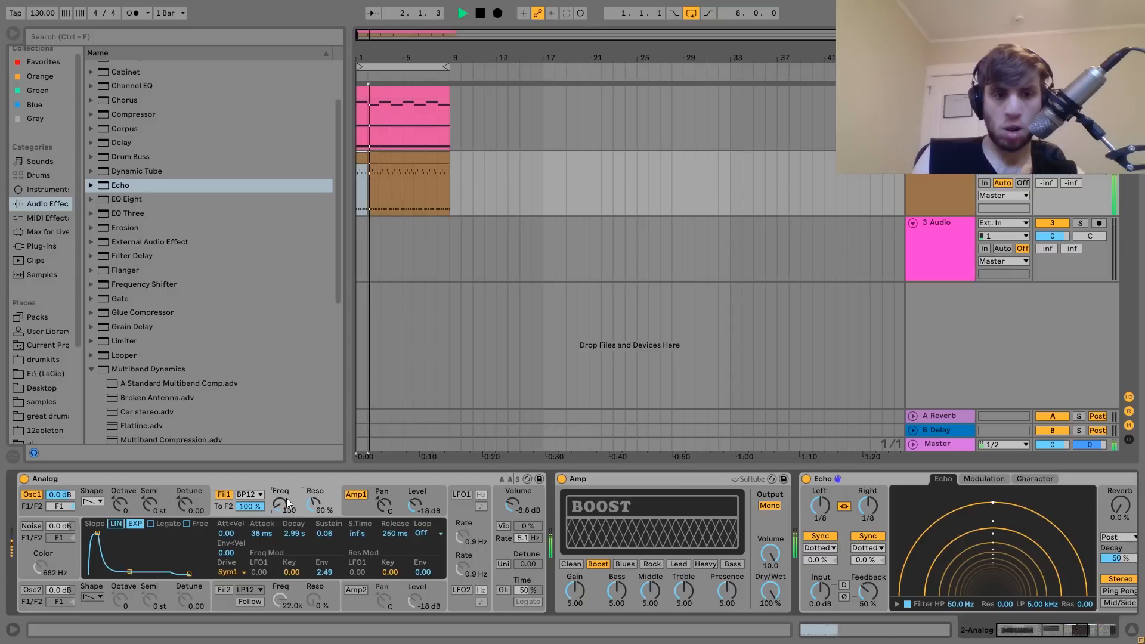
{"action": "left_click_drag", "start_coordinate": [288, 504], "coordinate": [270, 555]}
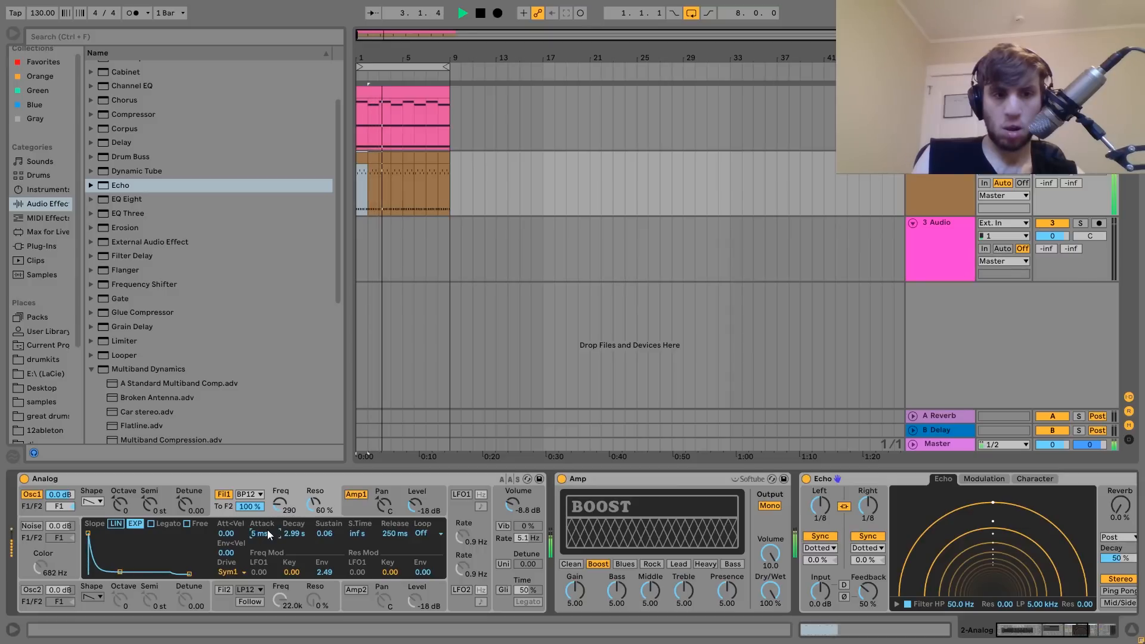
{"action": "left_click_drag", "start_coordinate": [274, 503], "coordinate": [276, 534]}
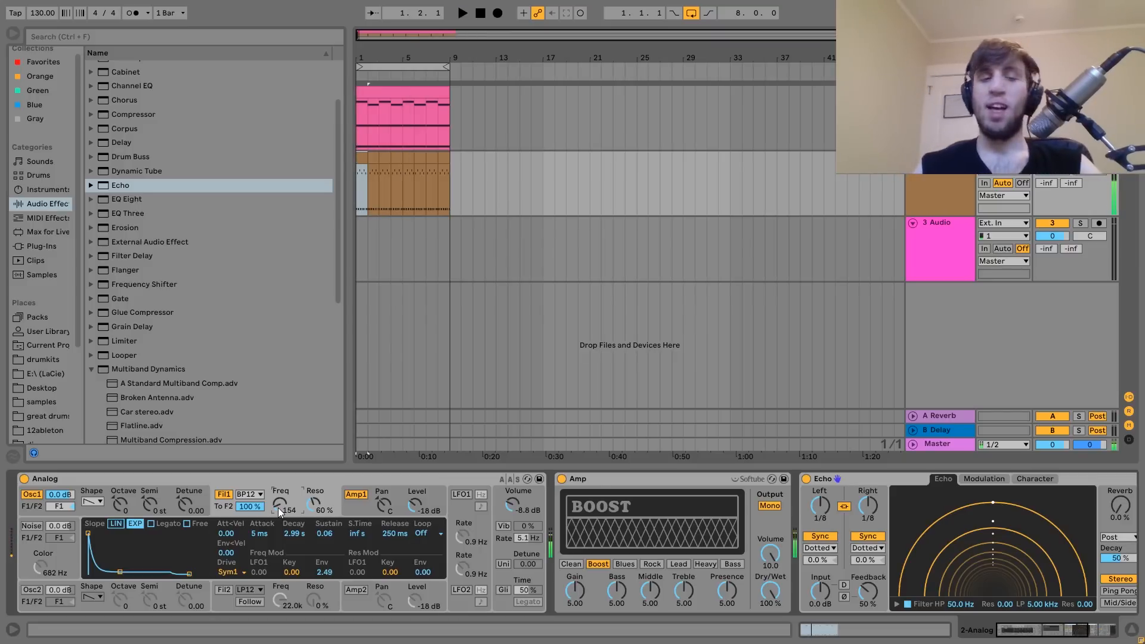
{"action": "right_click", "coordinate": [278, 507]}
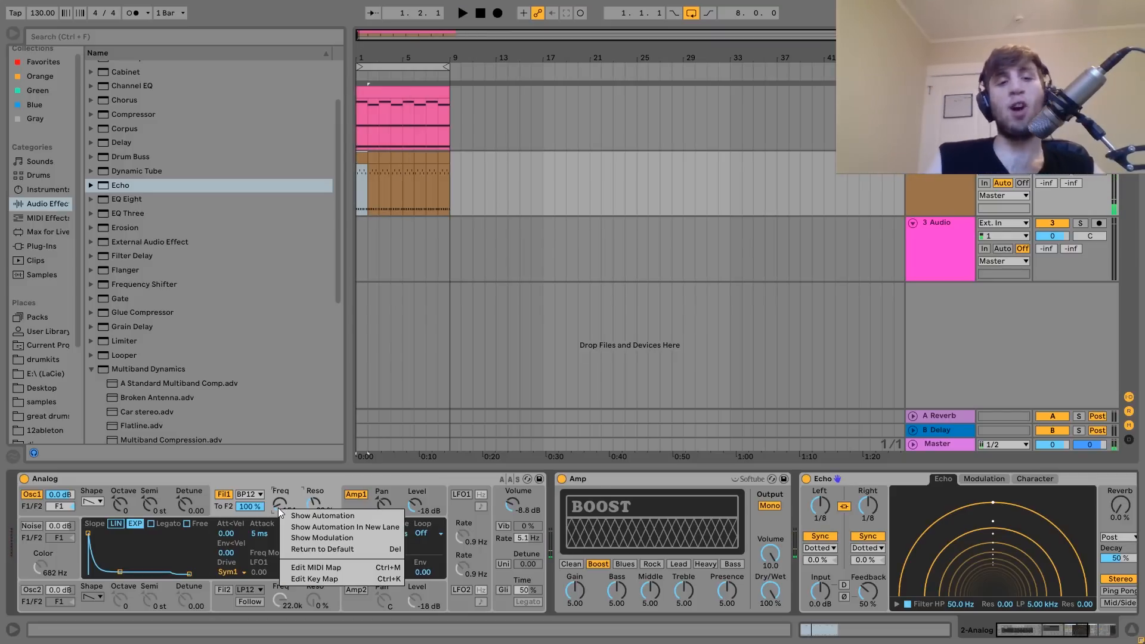
{"action": "left_click", "coordinate": [309, 517]}
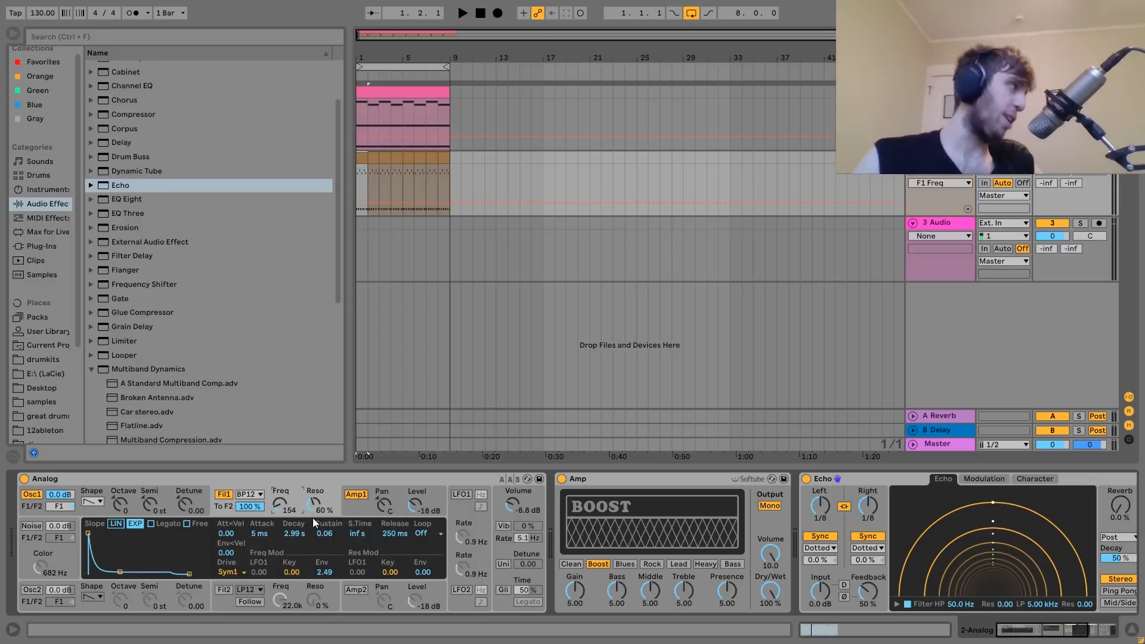